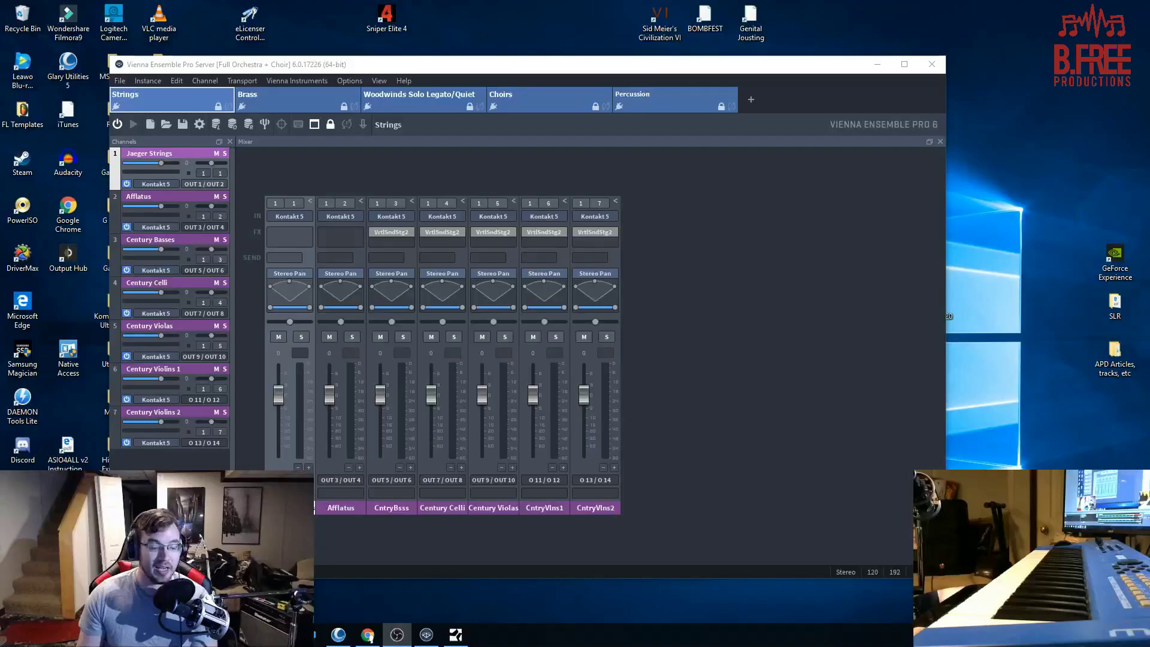
Step: Open the Afflatus channel's Kontakt instrument in the Strings instance to view its loaded patch, and close its window
drag(464, 68, 481, 72)
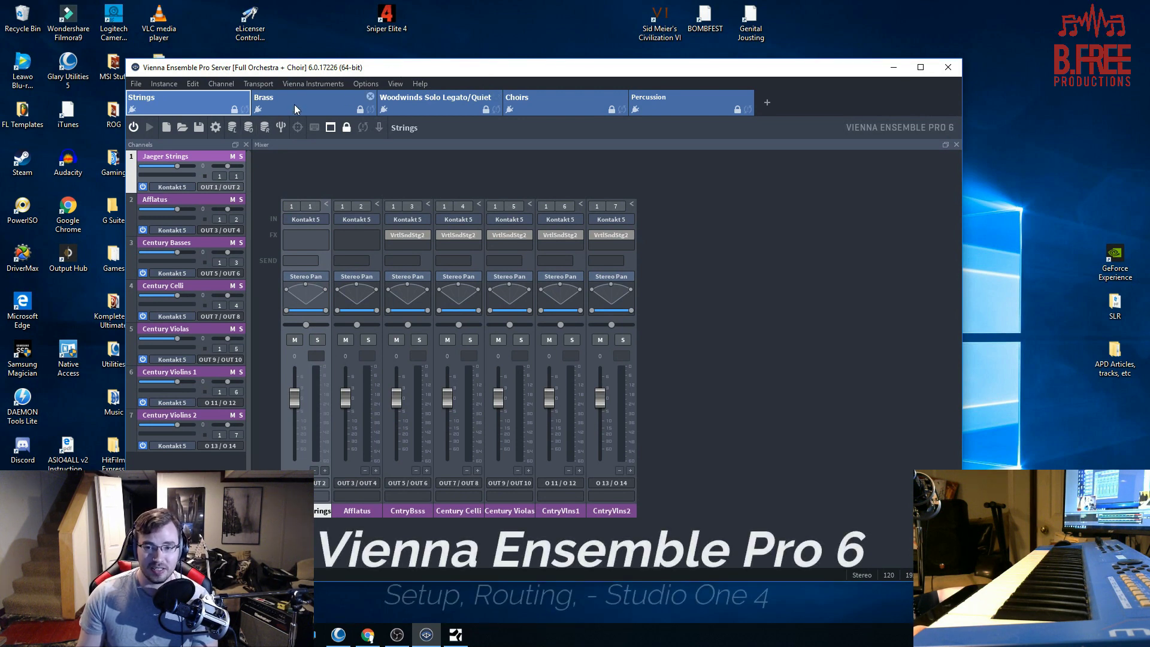
mouse_move(437, 73)
mouse_down()
mouse_move(463, 73)
mouse_move(445, 72)
mouse_up()
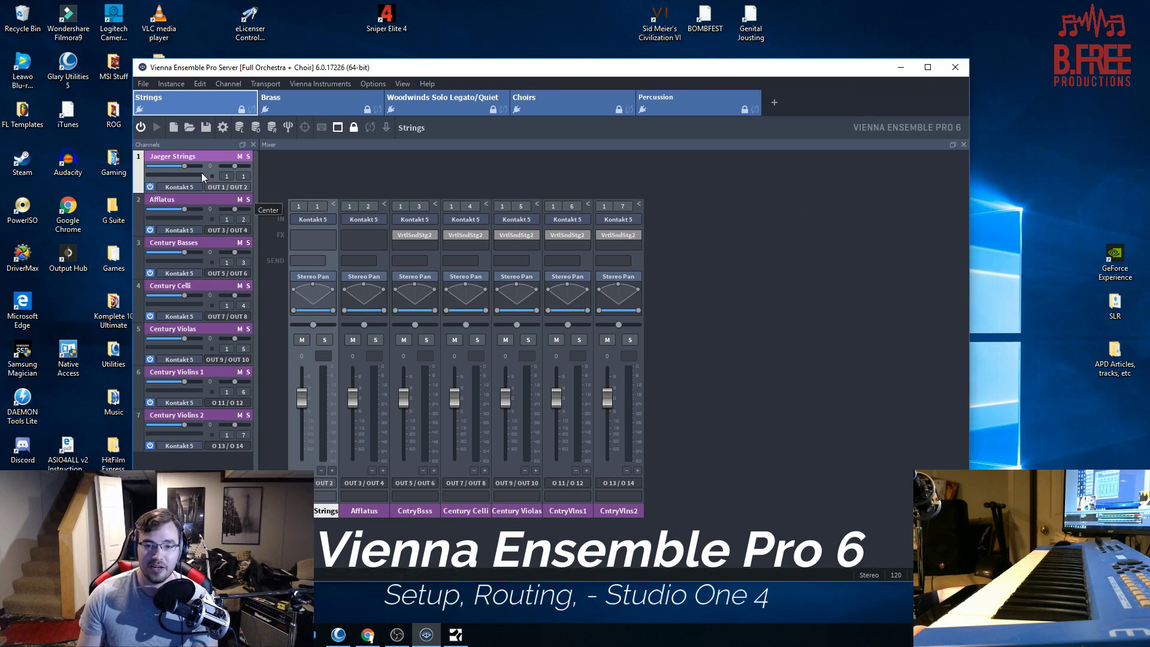
double_click(198, 200)
drag(579, 167, 570, 126)
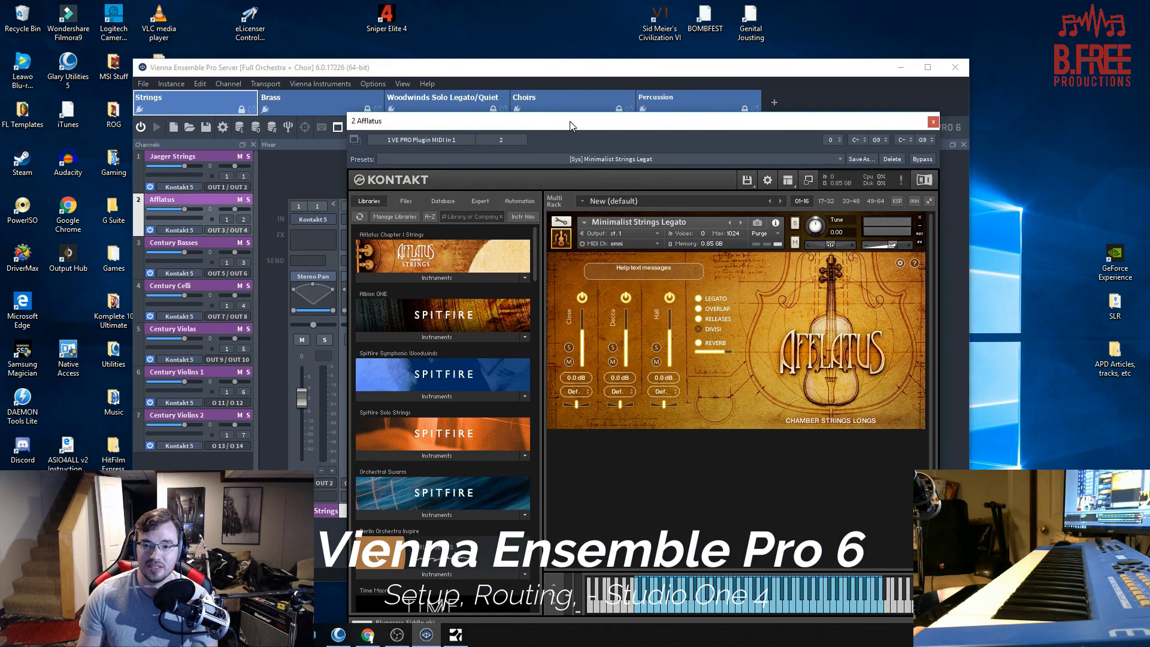
drag(644, 129, 596, 80)
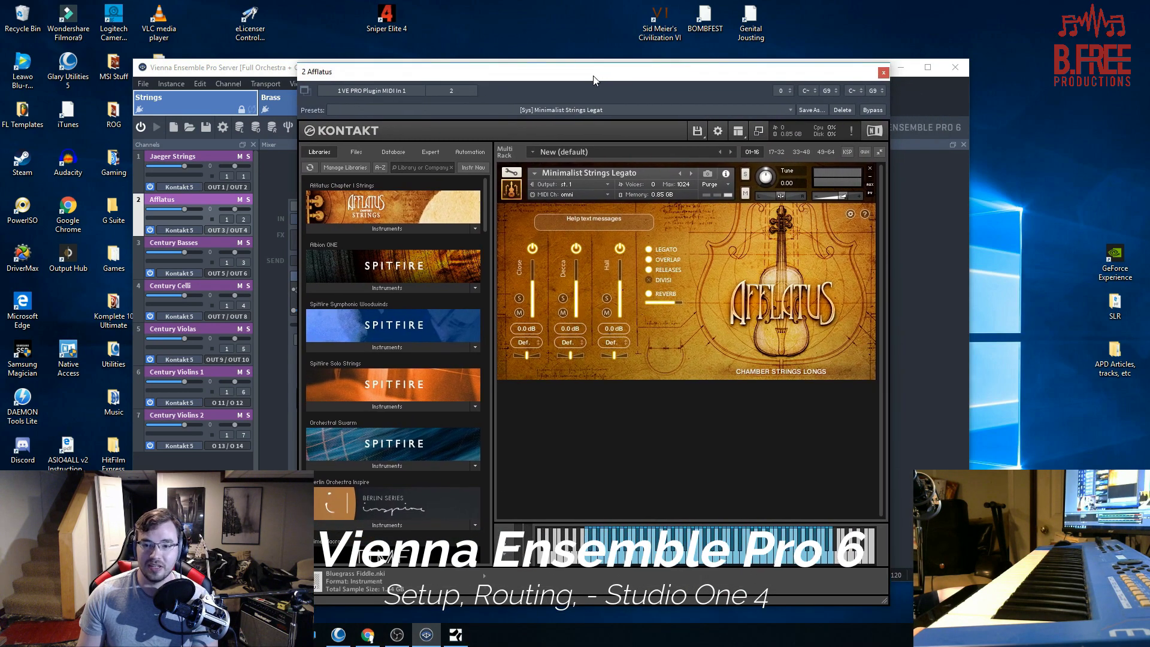
drag(507, 72, 478, 110)
click(443, 71)
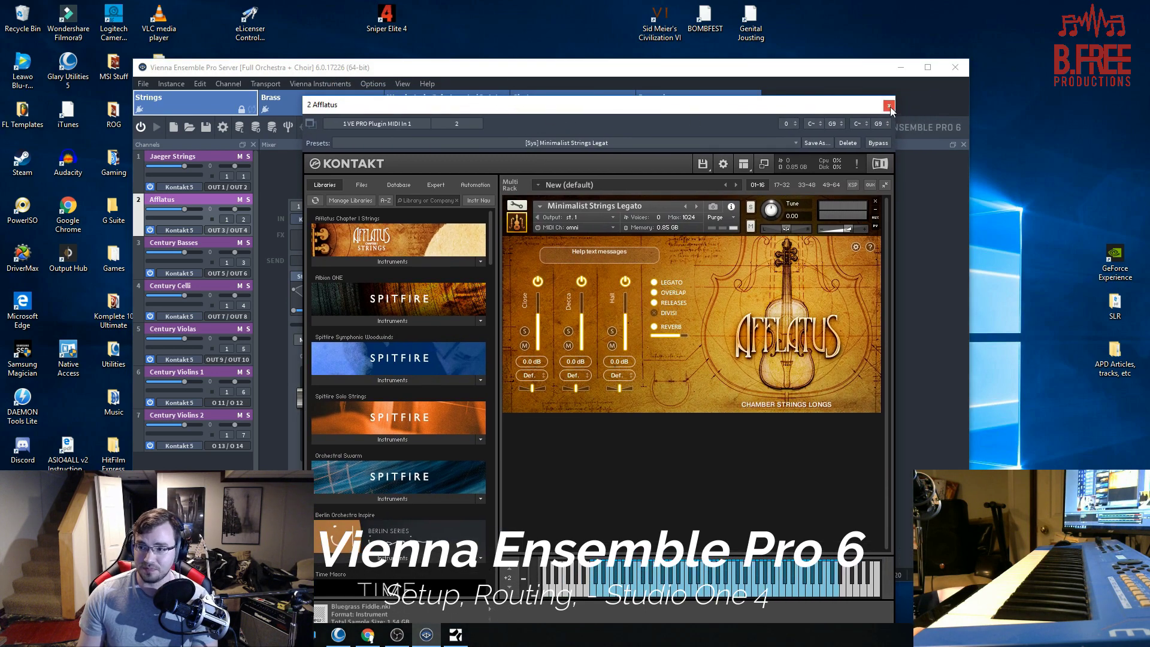
click(889, 106)
Step: Review the channels of the Brass, Woodwinds Solo Legato/Quiet, Choirs and Percussion instances, and return to the Strings instance
click(332, 109)
click(455, 108)
click(575, 108)
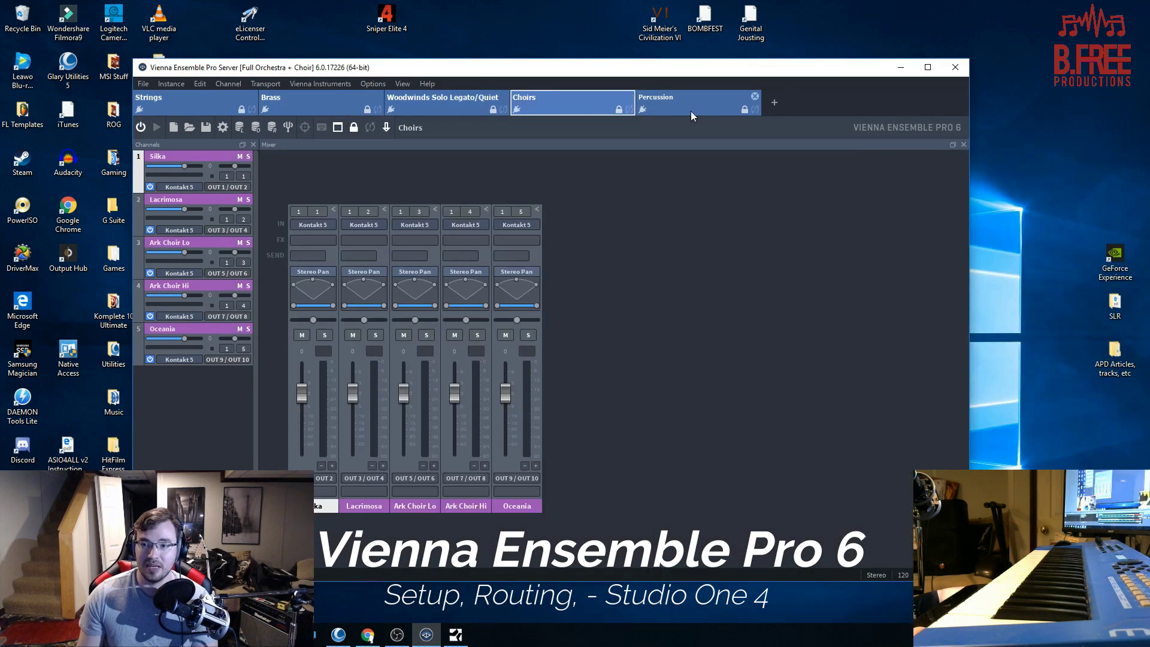
click(669, 110)
drag(457, 74, 456, 68)
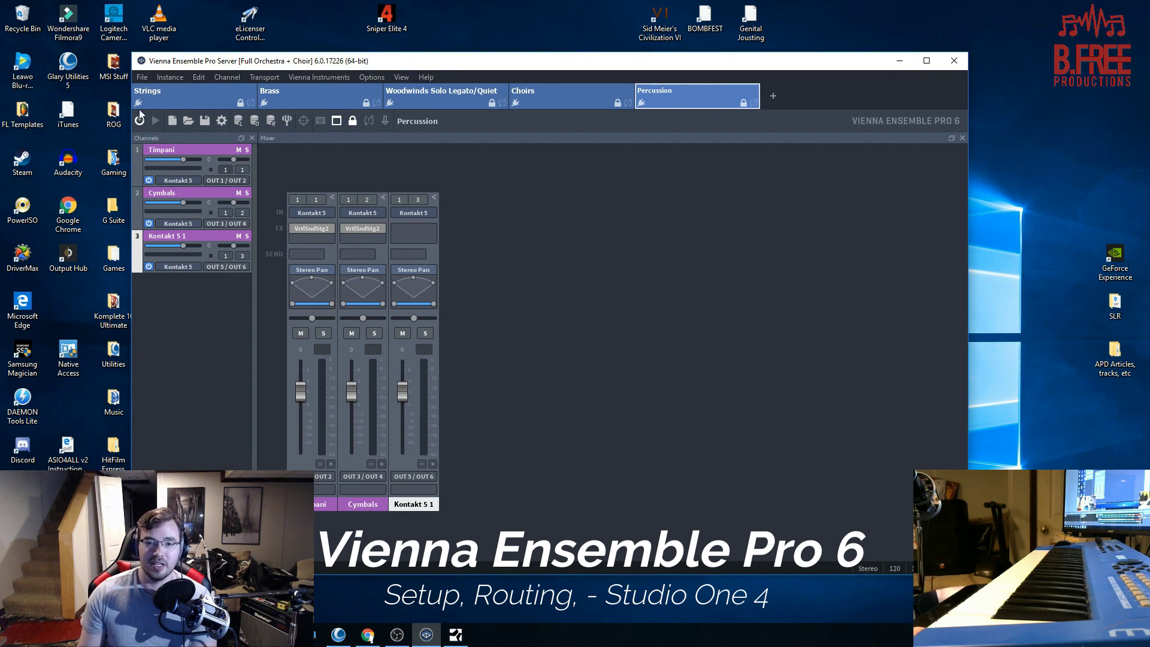
click(178, 94)
click(328, 93)
click(476, 97)
click(561, 94)
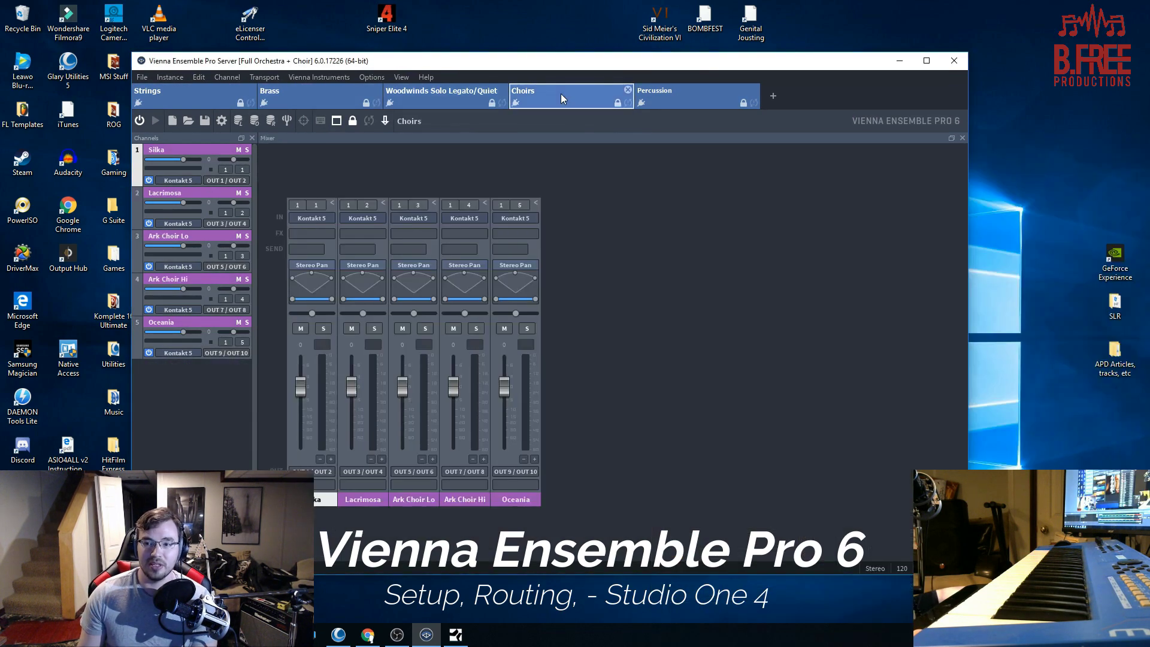
click(452, 100)
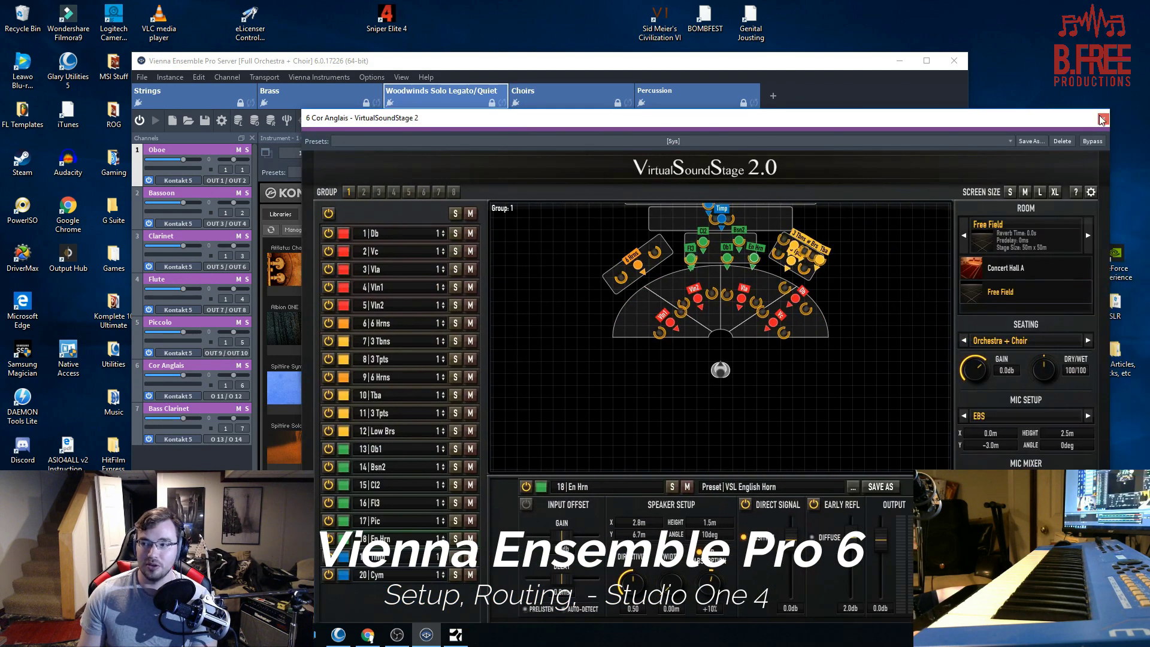
click(1102, 118)
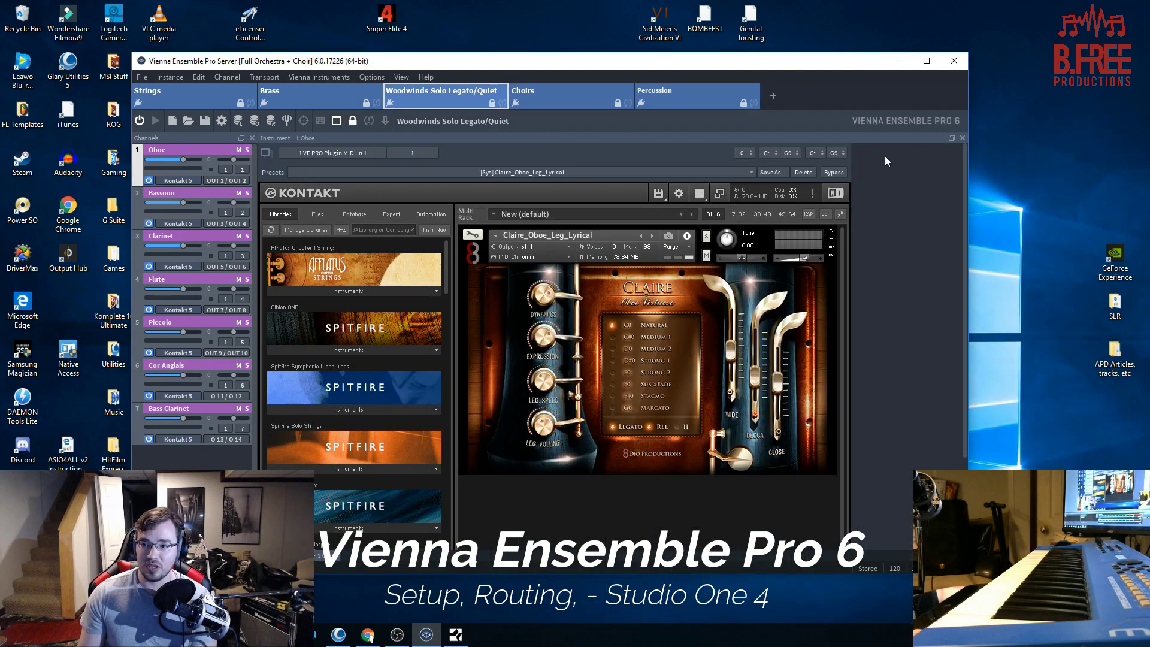
click(203, 99)
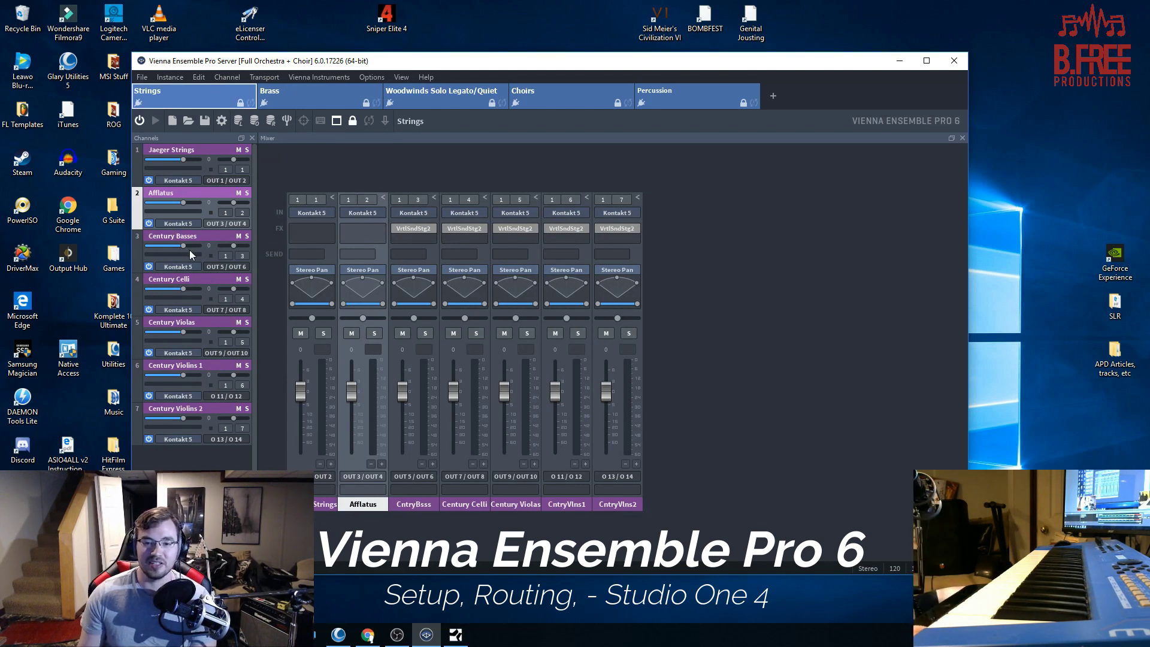
mouse_move(495, 66)
mouse_down()
mouse_move(479, 71)
mouse_move(493, 66)
mouse_up()
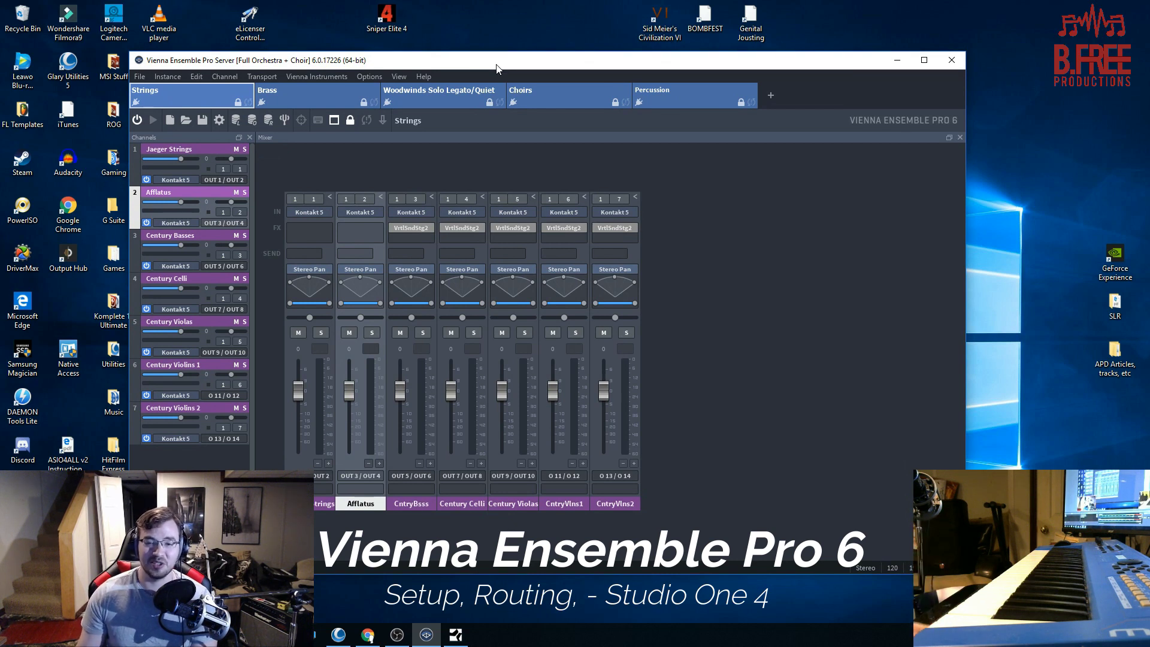
drag(494, 70, 499, 69)
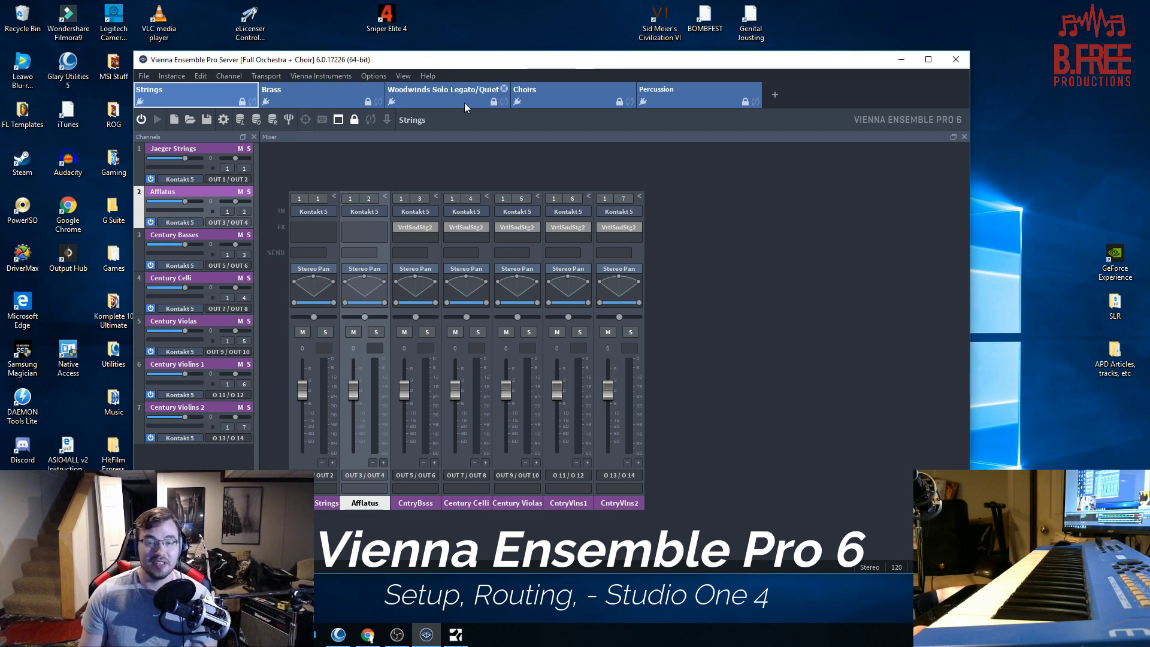
drag(480, 64, 477, 61)
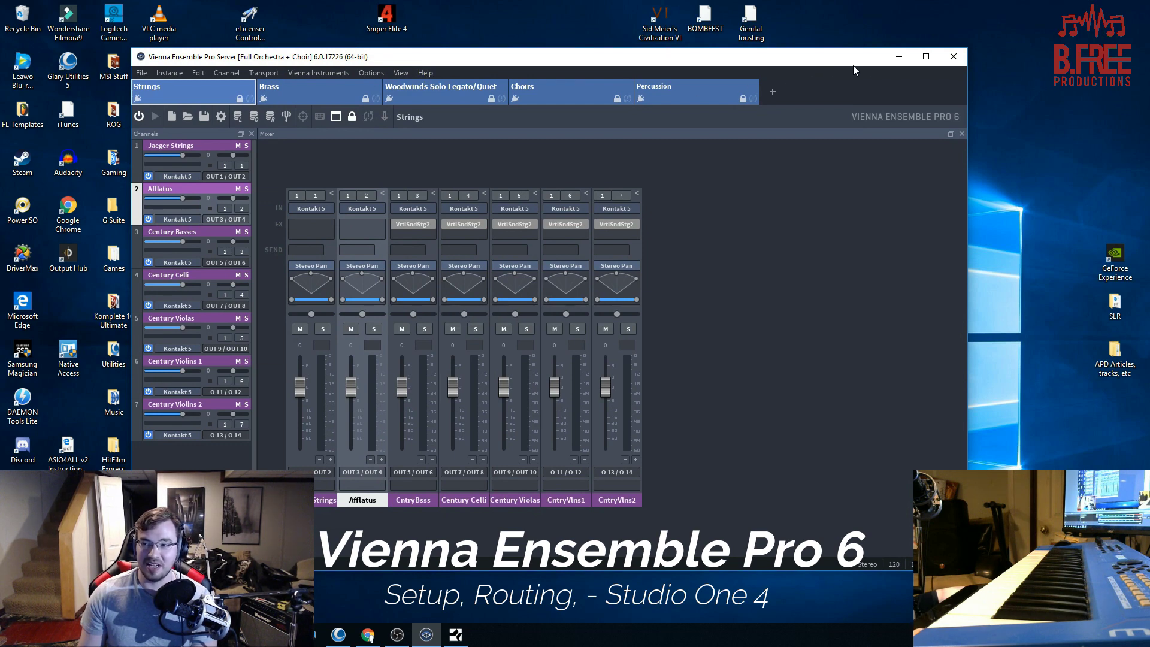
Step: Switch to the Studio One song and minimize the Vienna Ensemble Pro Server window
click(896, 61)
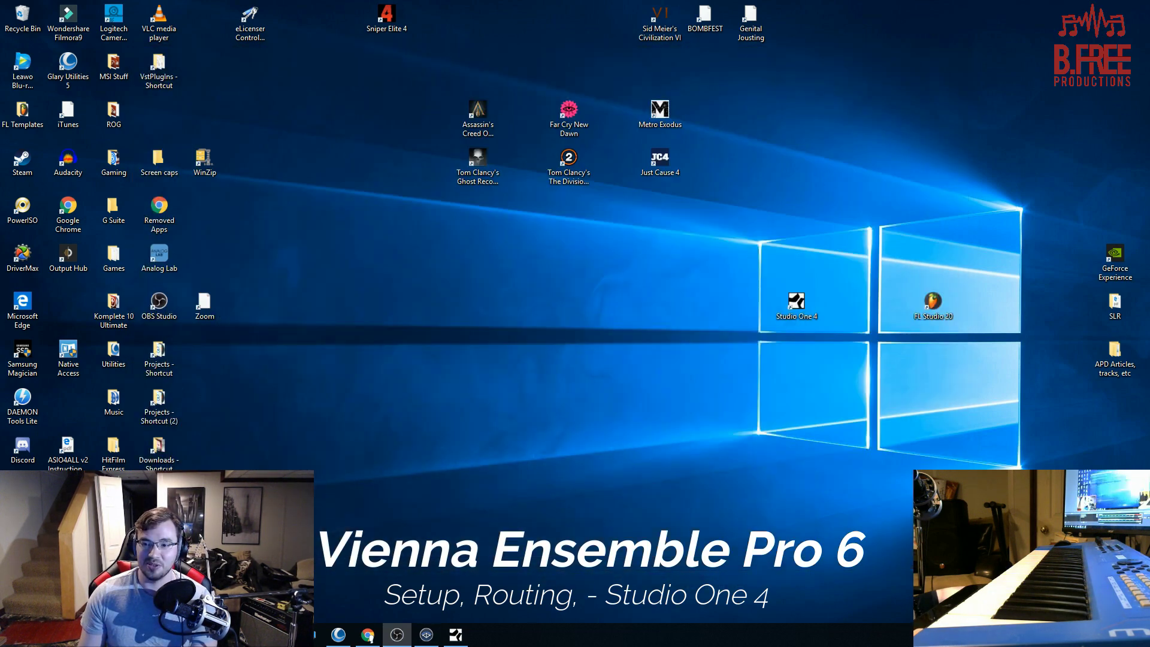
click(462, 638)
click(426, 636)
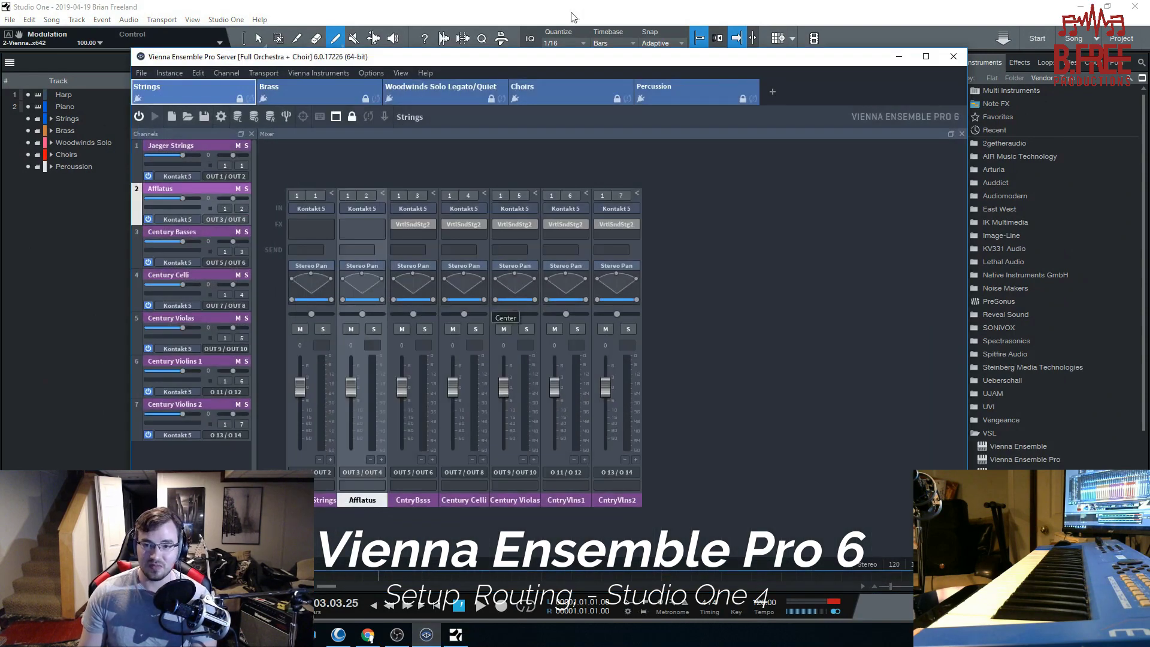
click(896, 61)
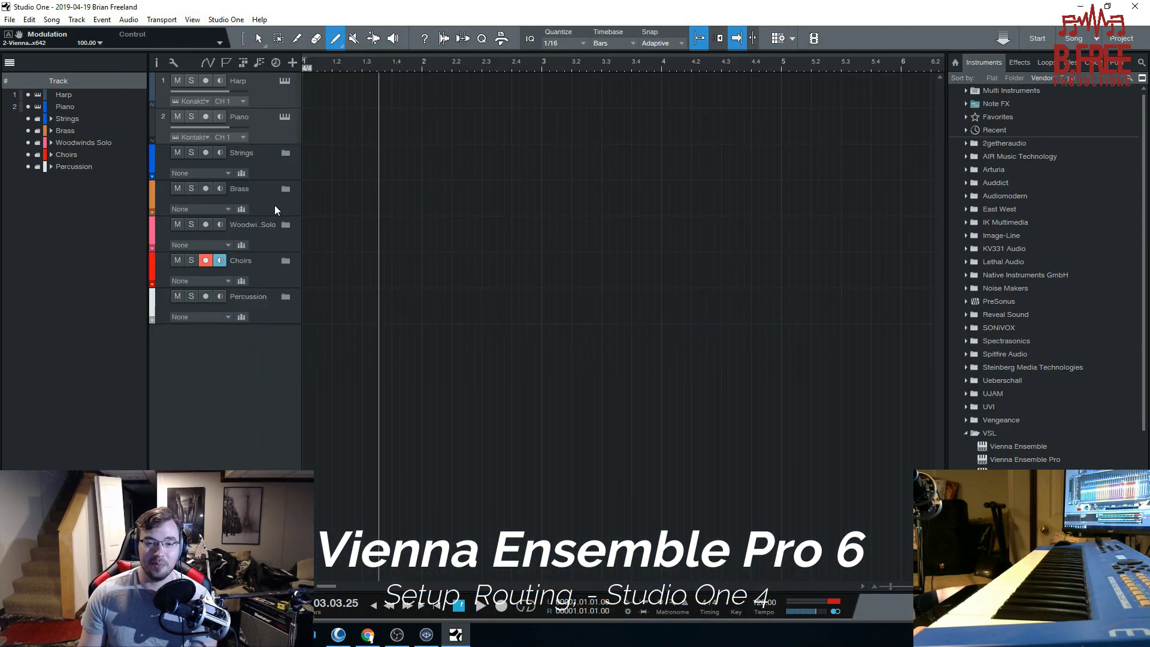
Step: Expand the Strings track folder, show the Jaeger Strings track's Vienna Ensemble Pro plug-in, and collapse the folder
click(264, 172)
click(285, 153)
scroll(276, 185, down, 1)
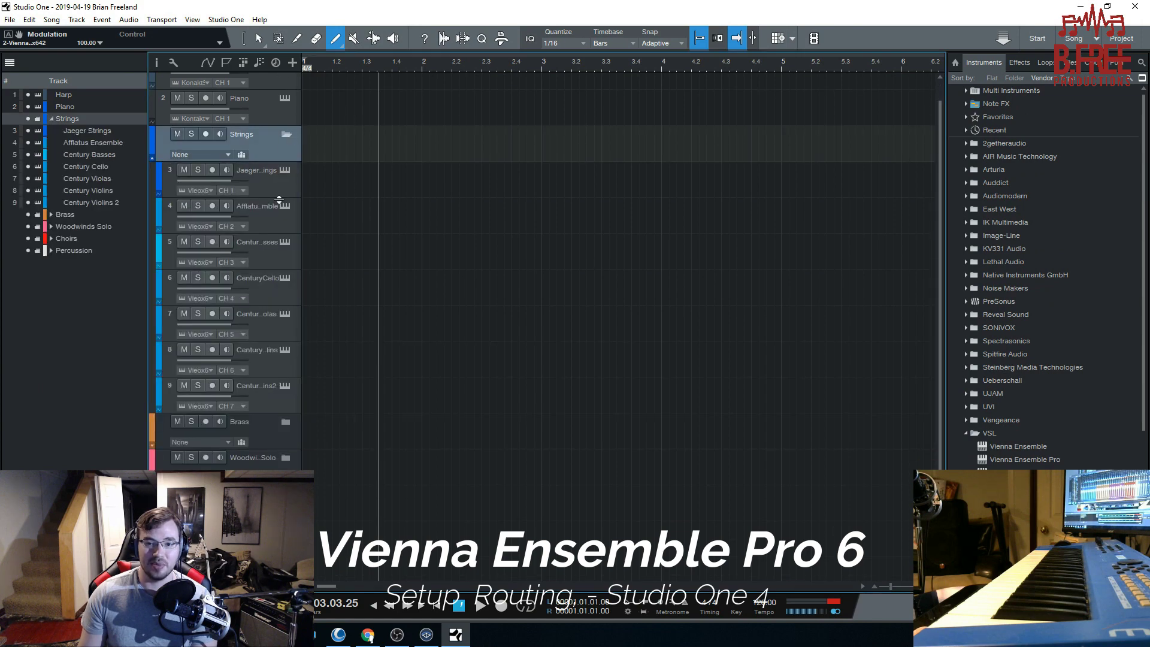
click(287, 135)
click(287, 154)
click(277, 195)
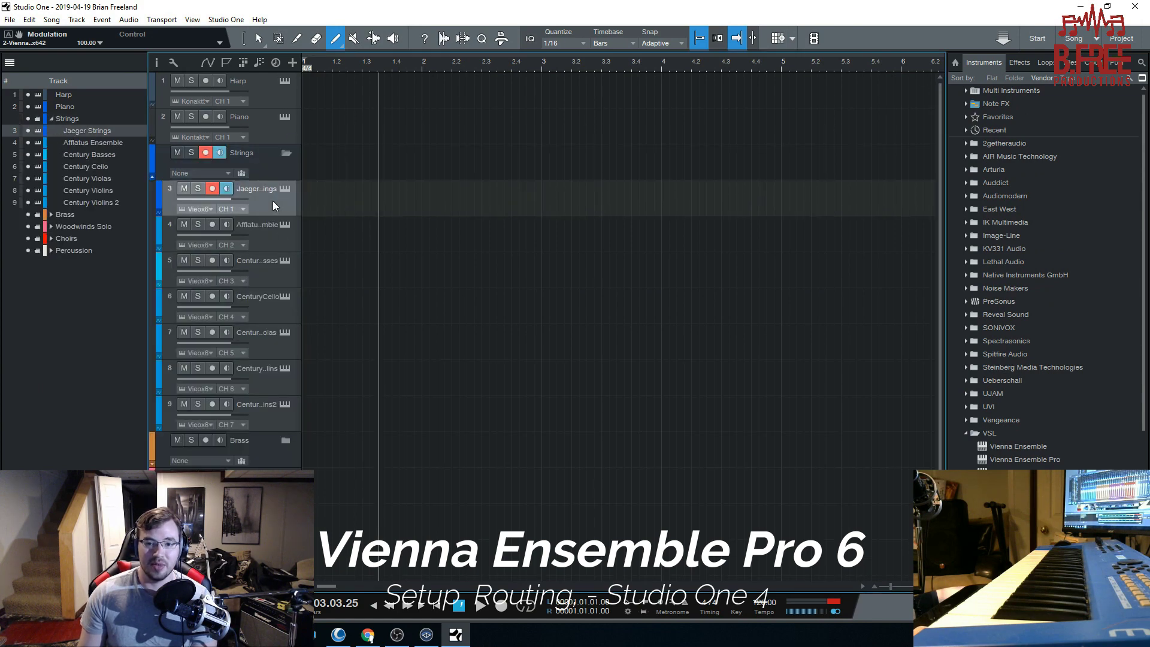
click(284, 189)
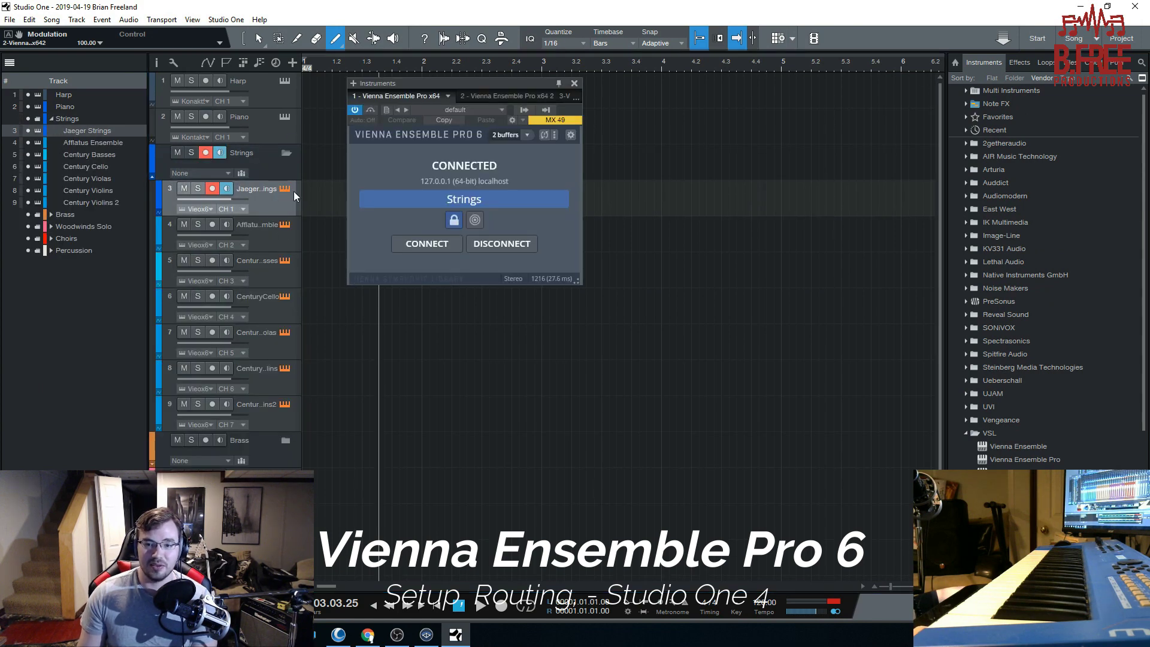
click(286, 152)
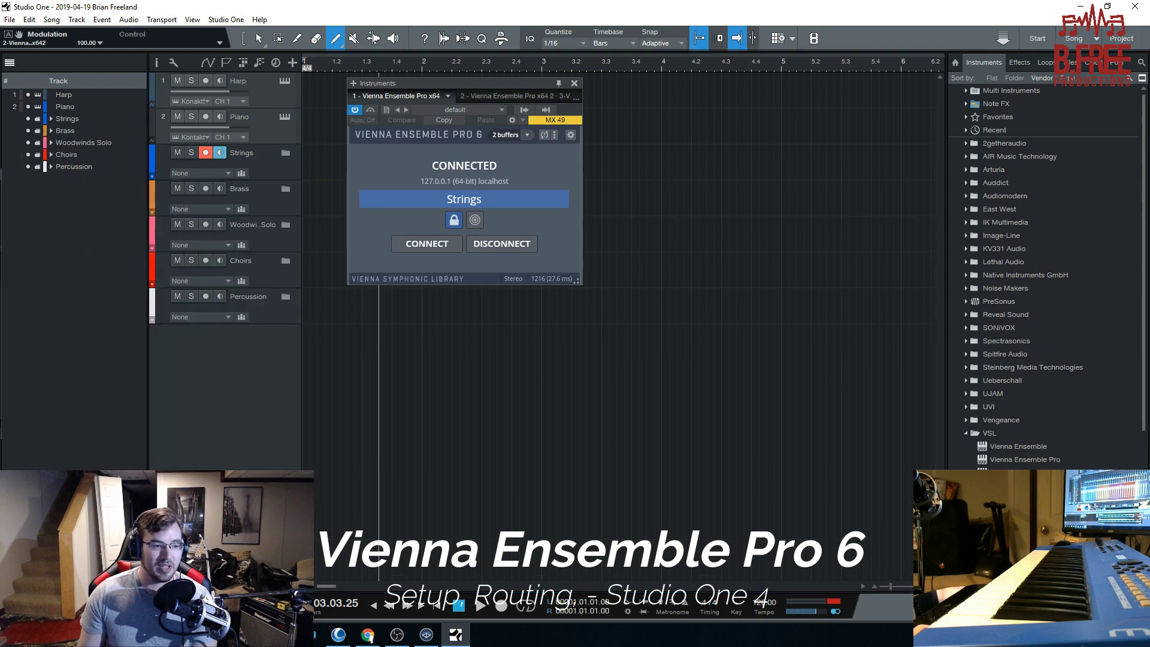
Step: Display the mixer console to examine the instrument channels, and hide both the console and the plug-in window
key(F3)
drag(667, 207, 804, 313)
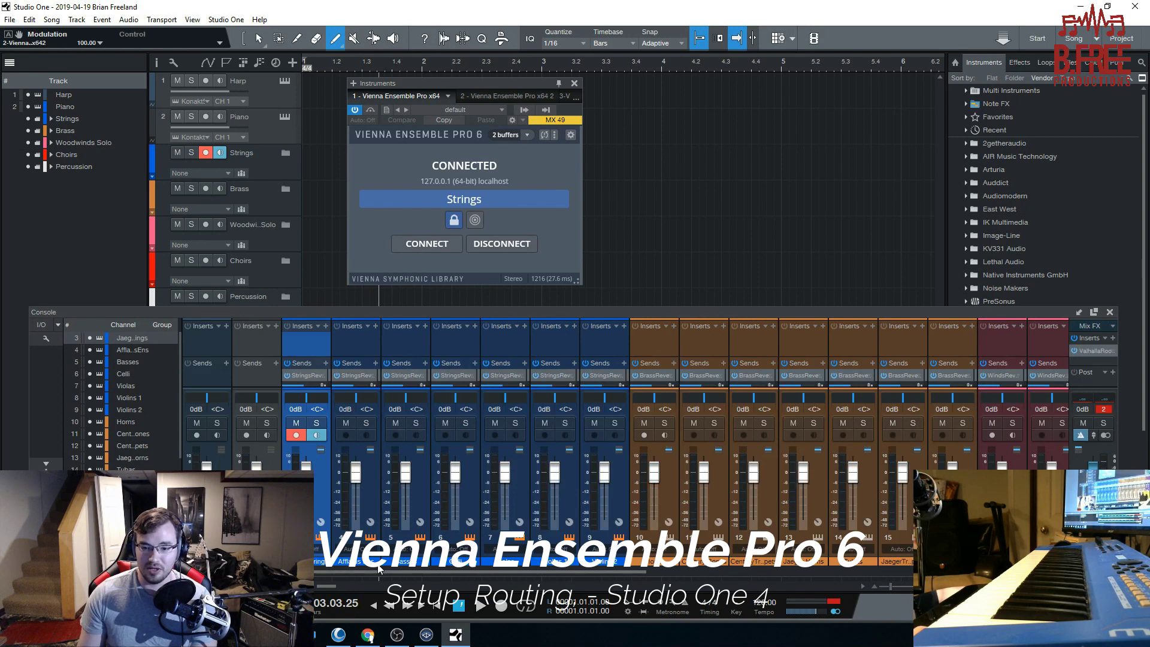
drag(376, 572, 496, 452)
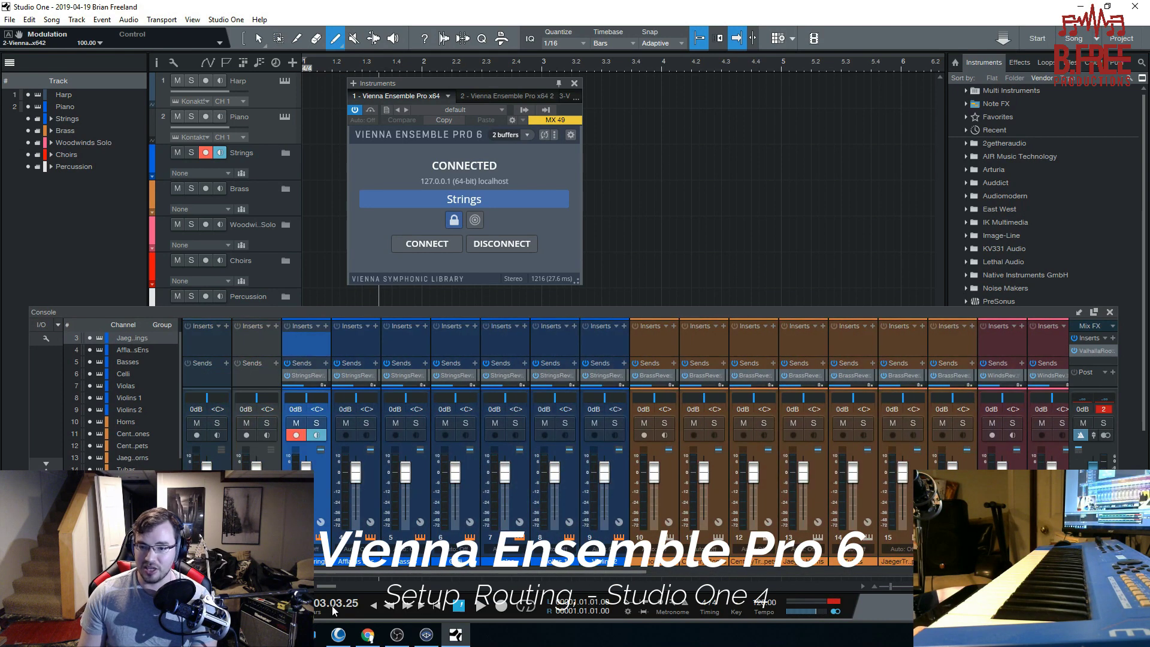
drag(248, 314, 249, 325)
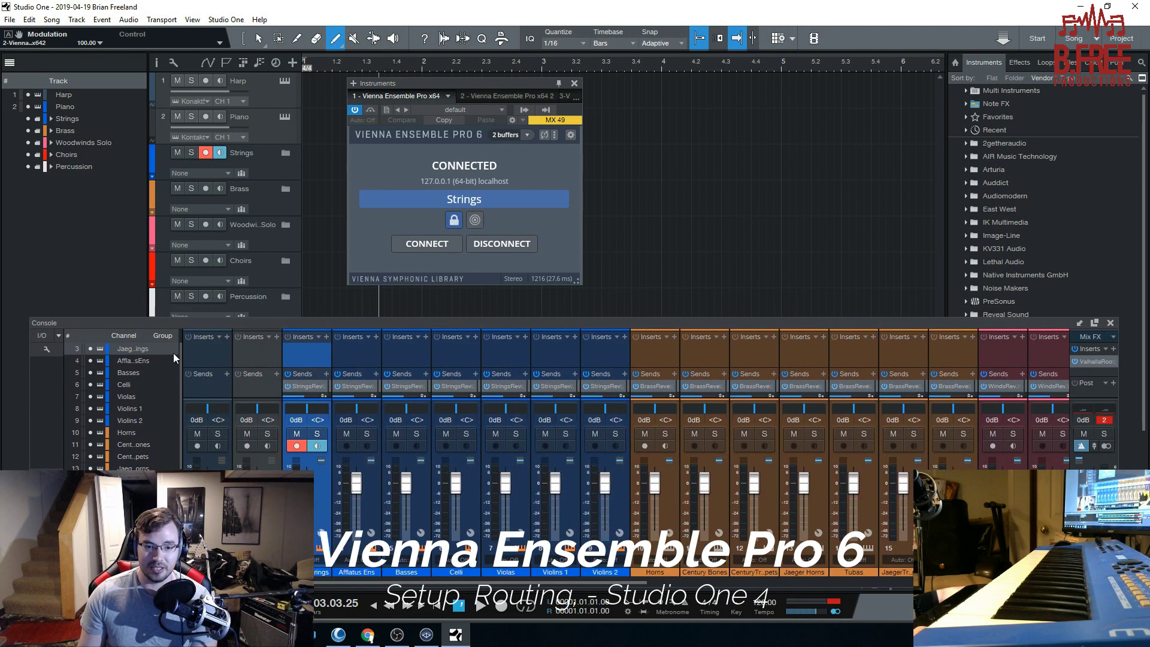
key(F3)
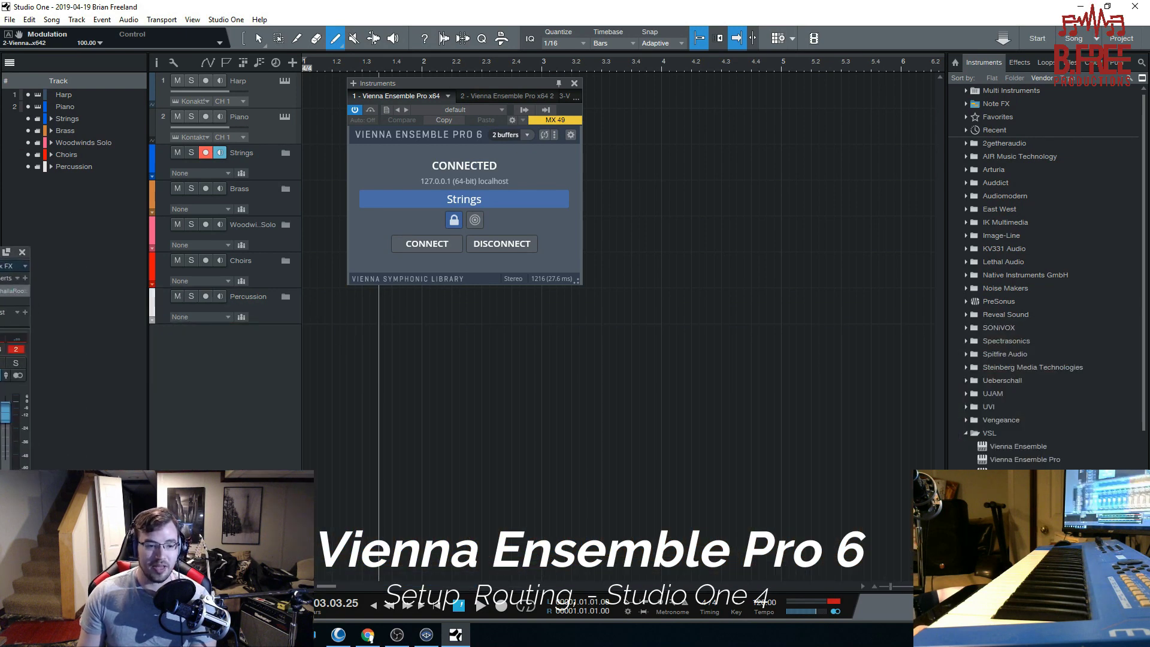
click(573, 83)
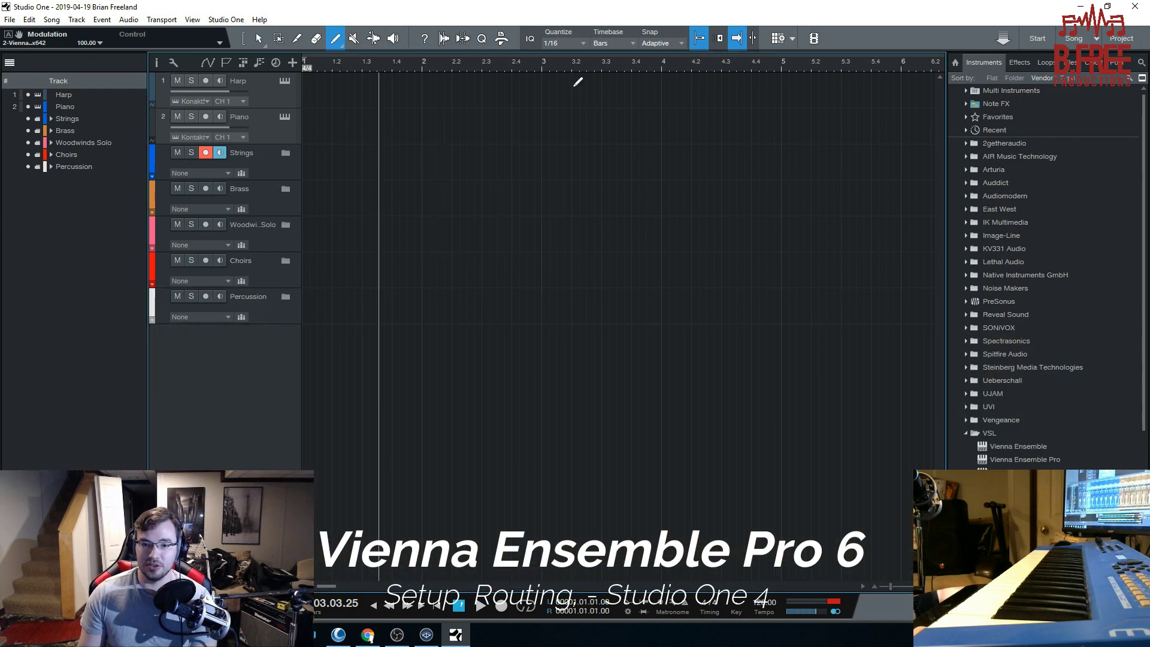
Step: Switch to Vienna Ensemble Pro Server and add a new instance named Solo Brass
click(270, 312)
click(426, 635)
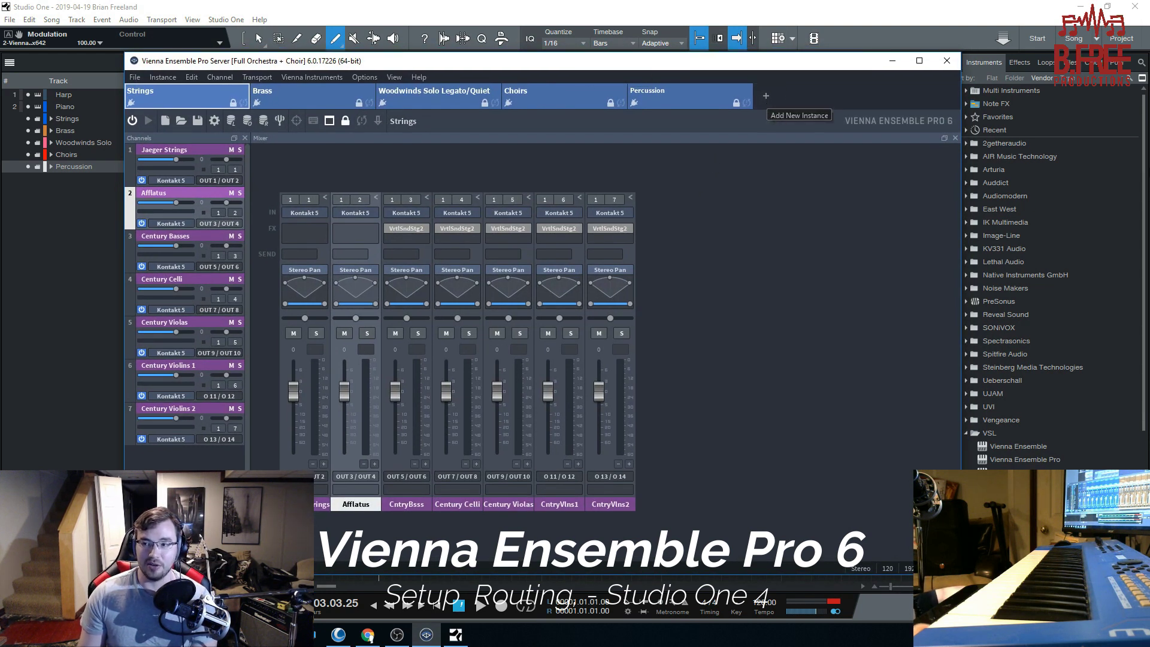
click(767, 98)
double_click(782, 93)
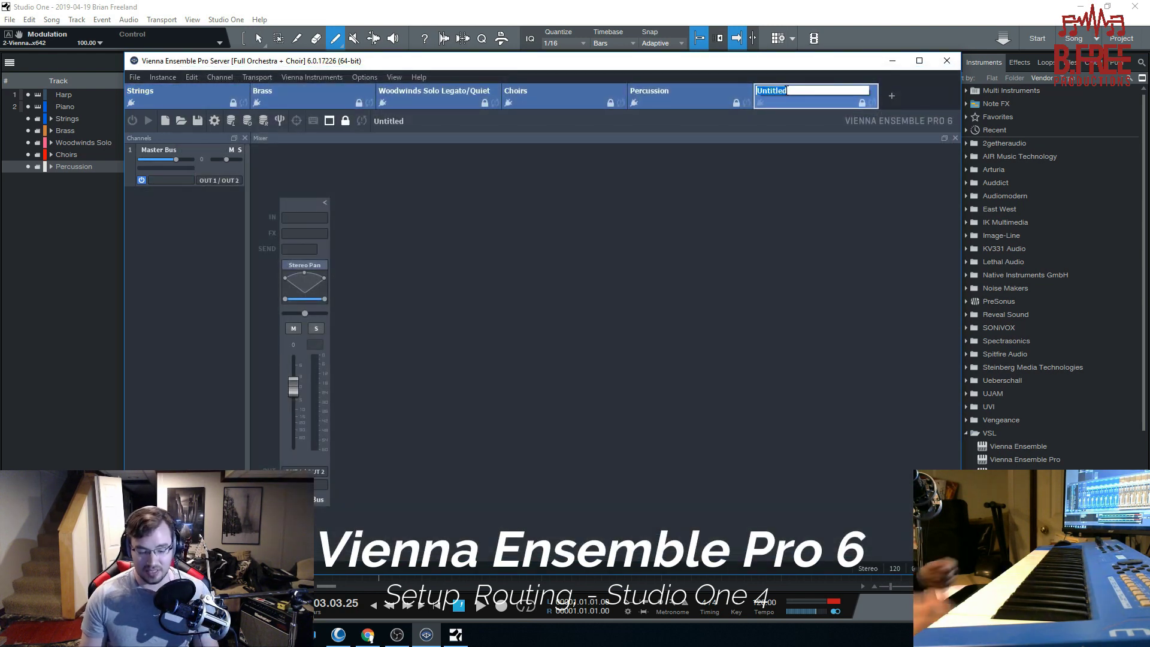
text(Solo C)
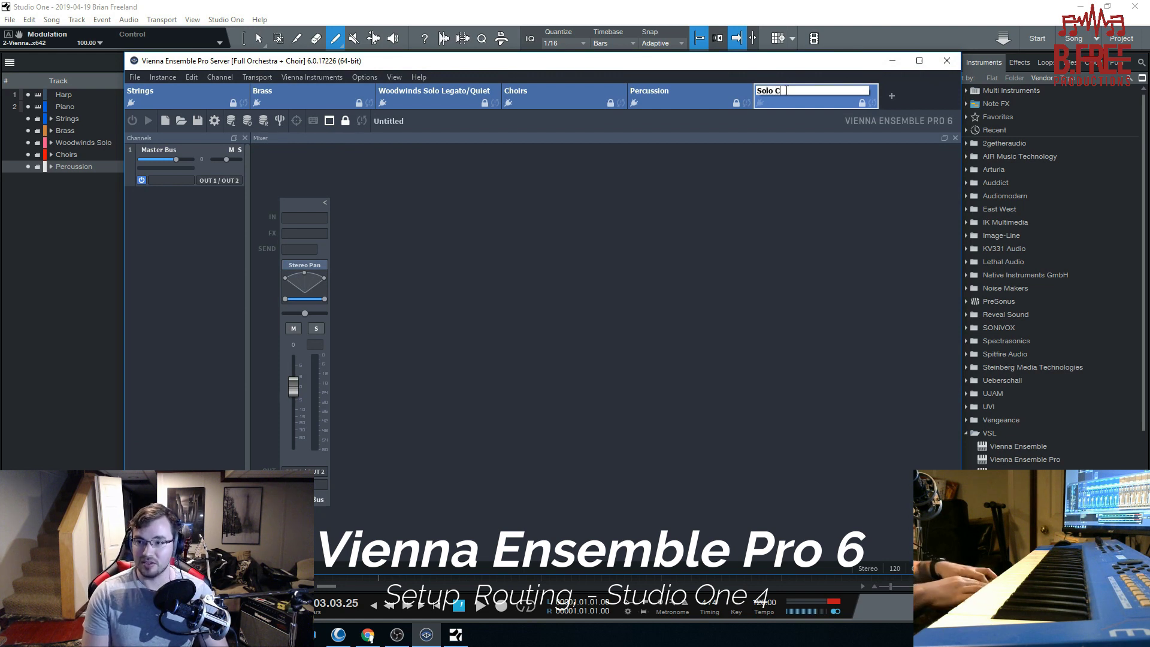
key(BackSpace)
text(Brass)
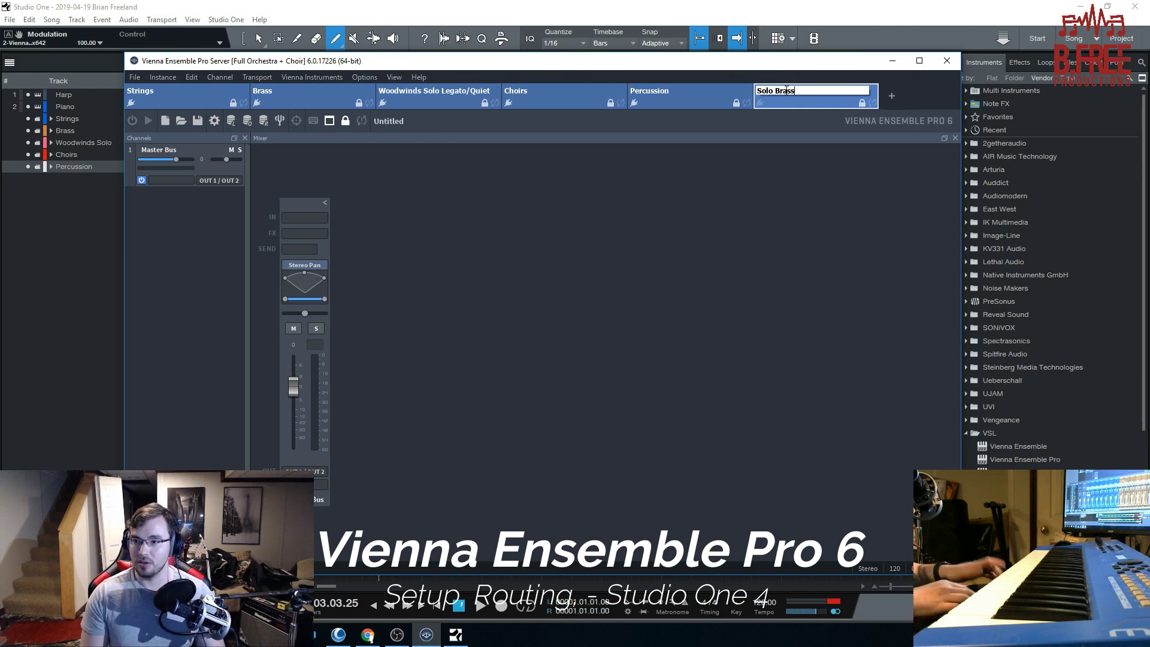
key(Return)
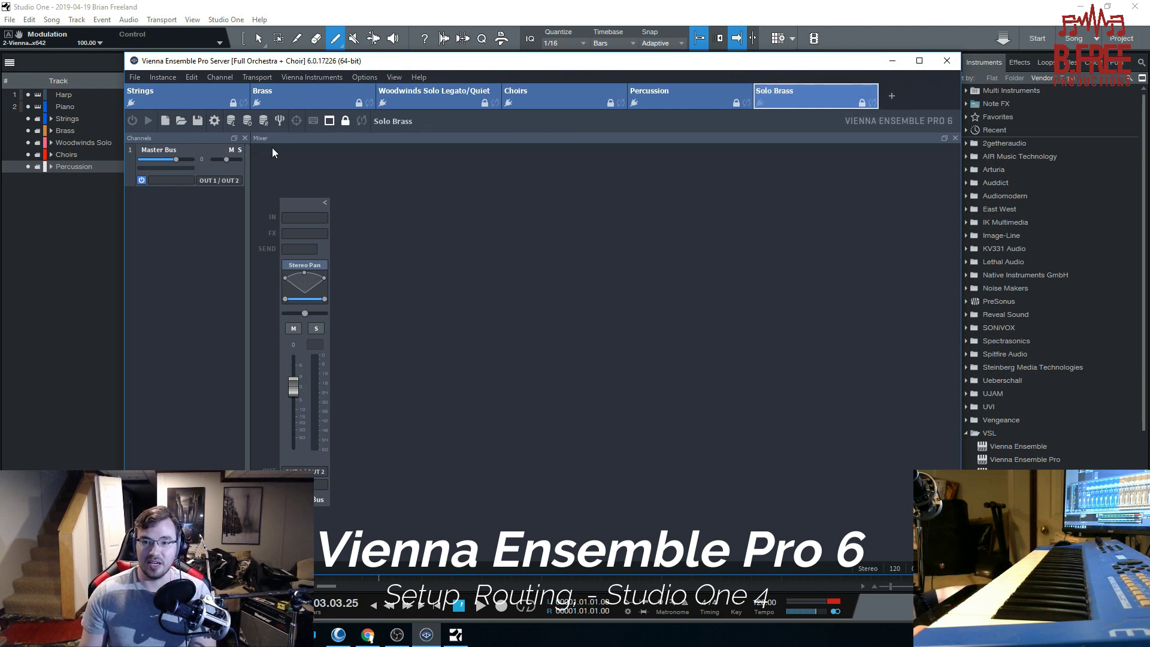
Step: Delete the Master Bus channel from the Solo Brass instance
click(175, 154)
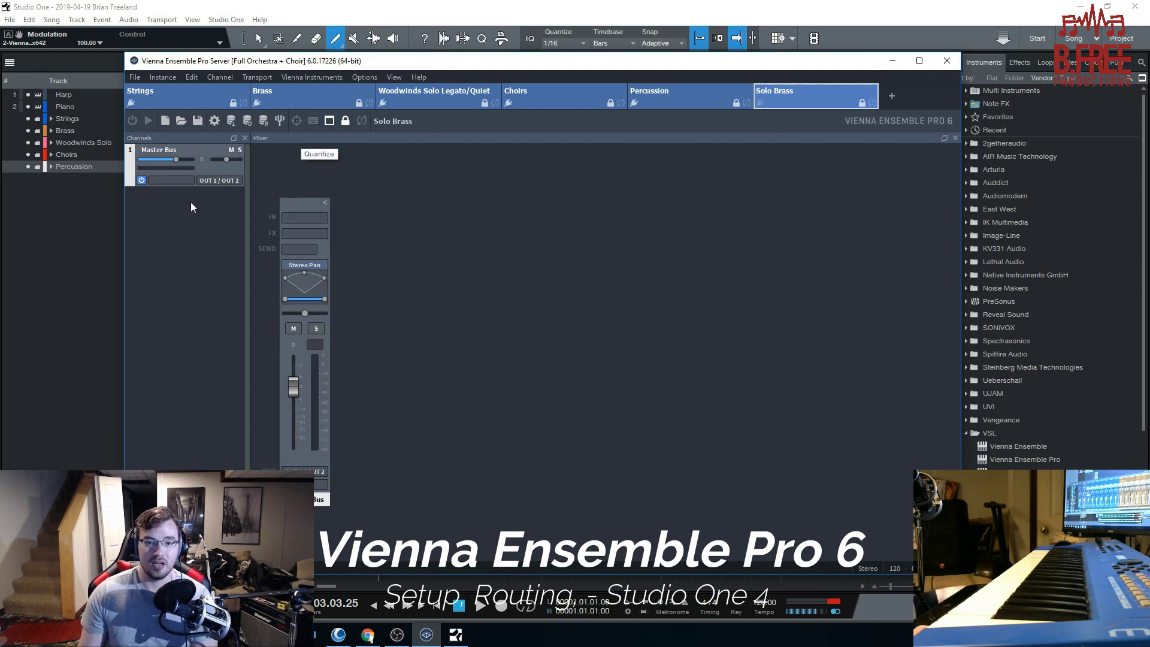
right_click(193, 150)
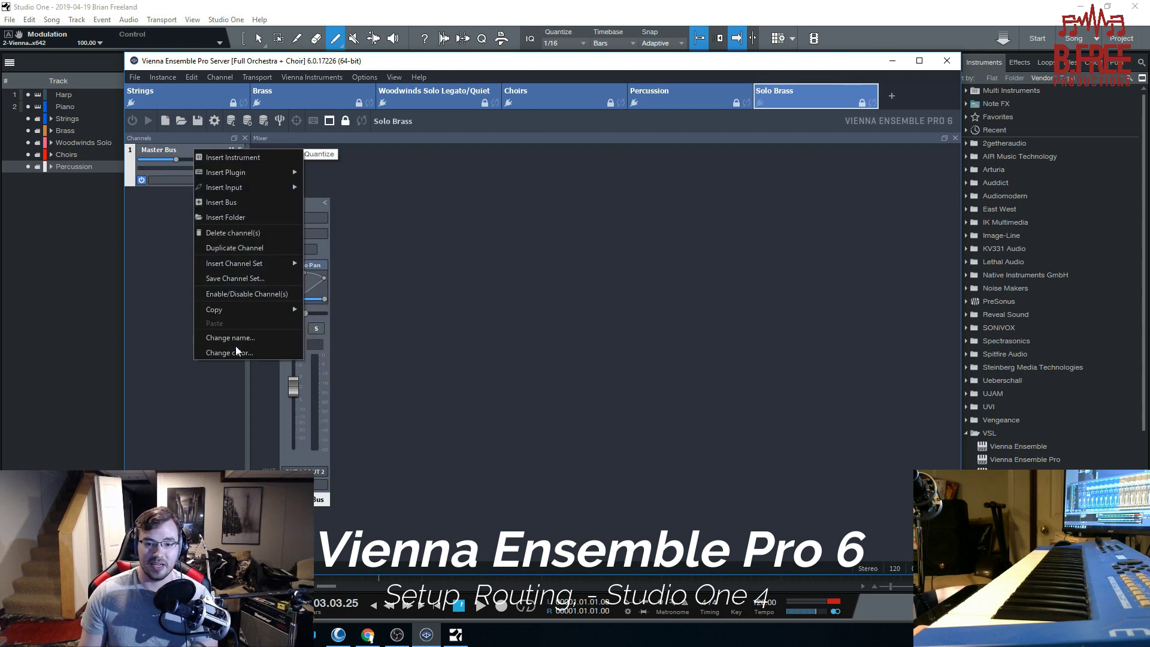
click(235, 234)
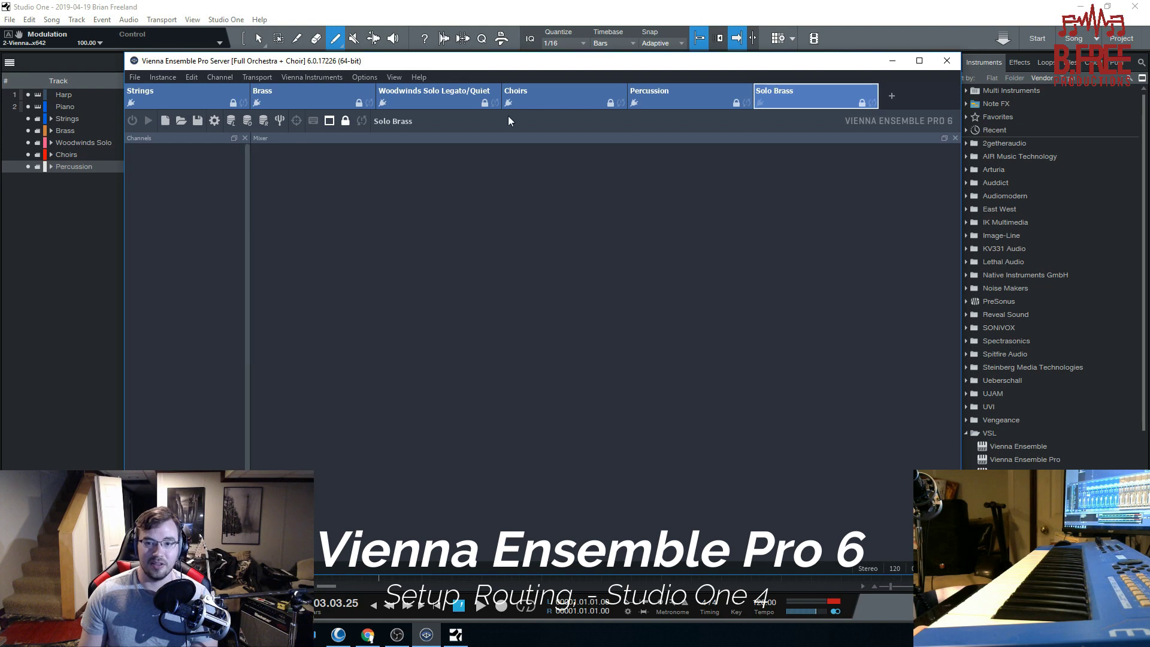
drag(488, 65, 515, 84)
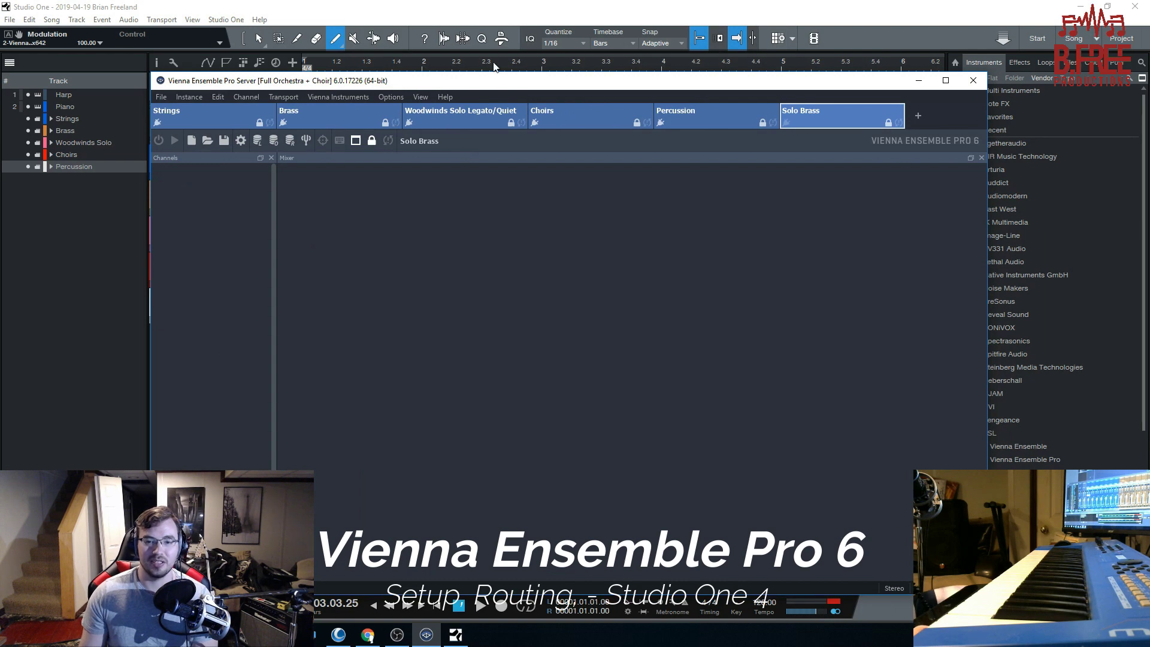
drag(470, 90, 475, 95)
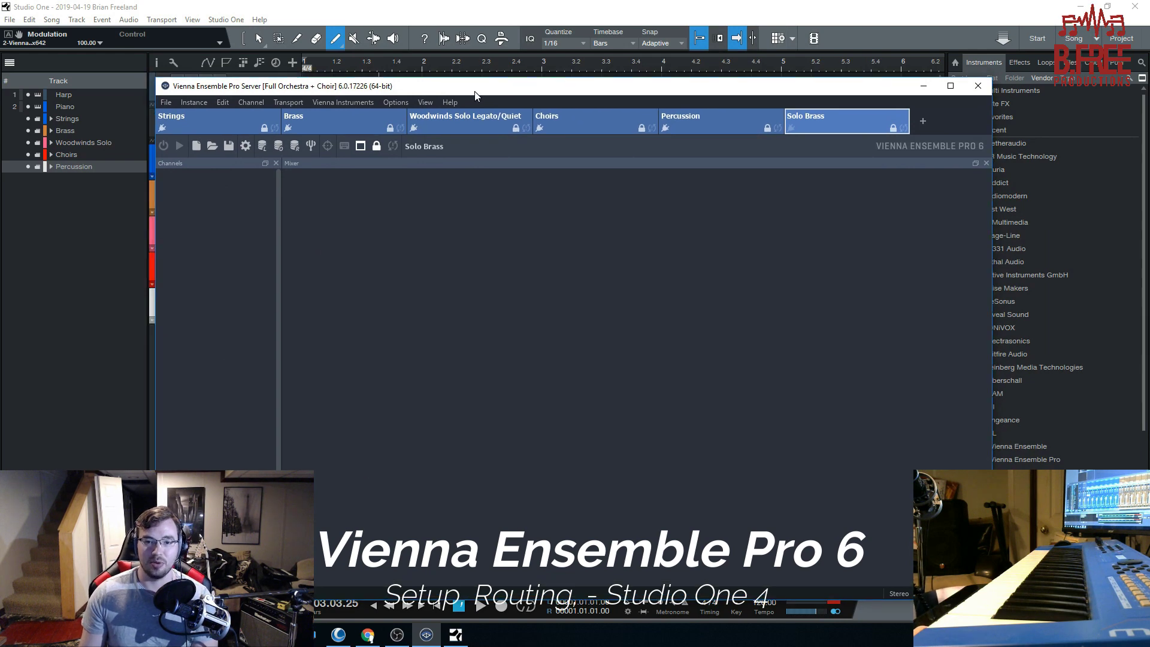
click(386, 6)
click(426, 634)
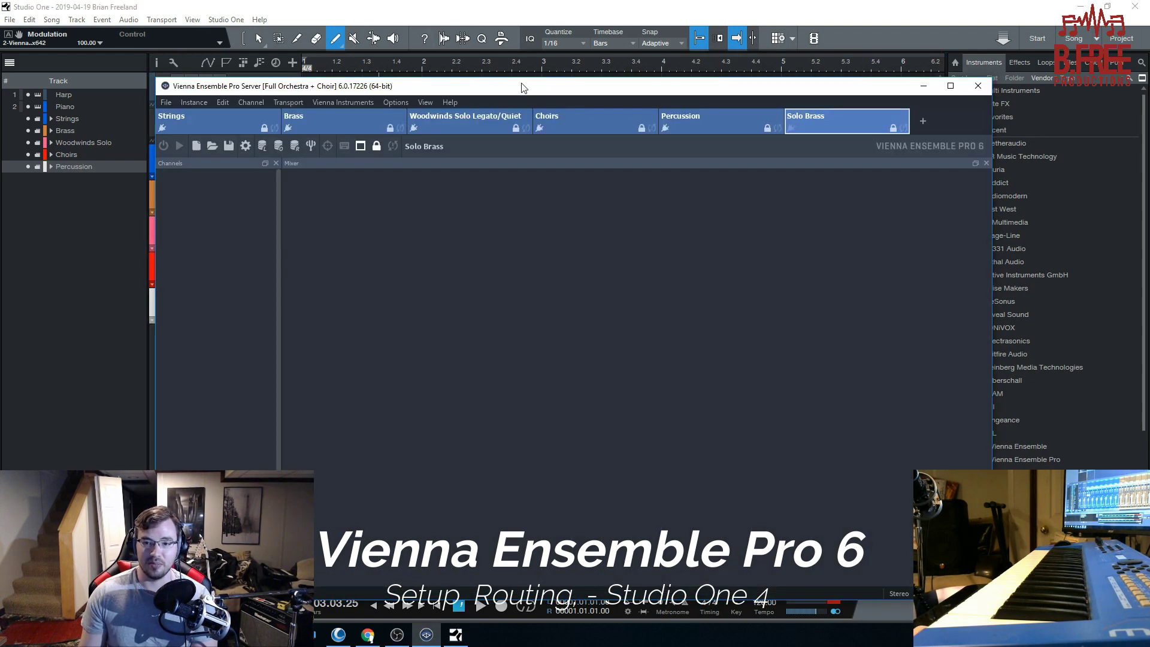
right_click(250, 262)
mouse_move(253, 254)
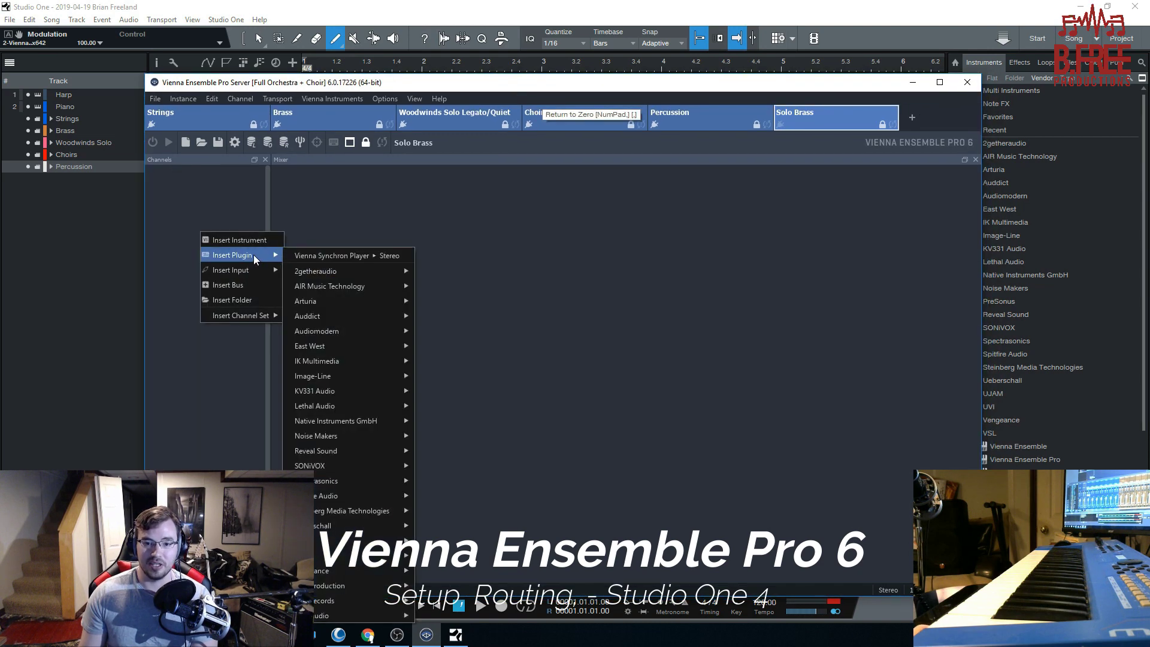
mouse_move(366, 423)
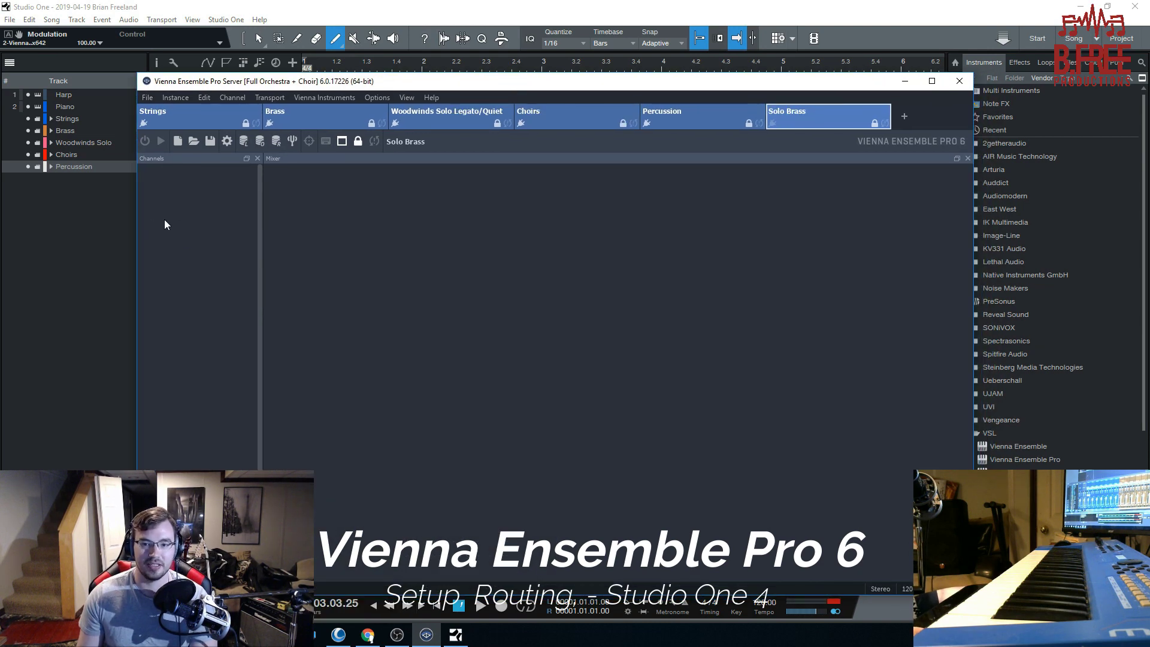
Step: Insert a Native Instruments Kontakt 5 stereo plugin channel in the Solo Brass instance and reposition its window
right_click(188, 211)
mouse_move(210, 236)
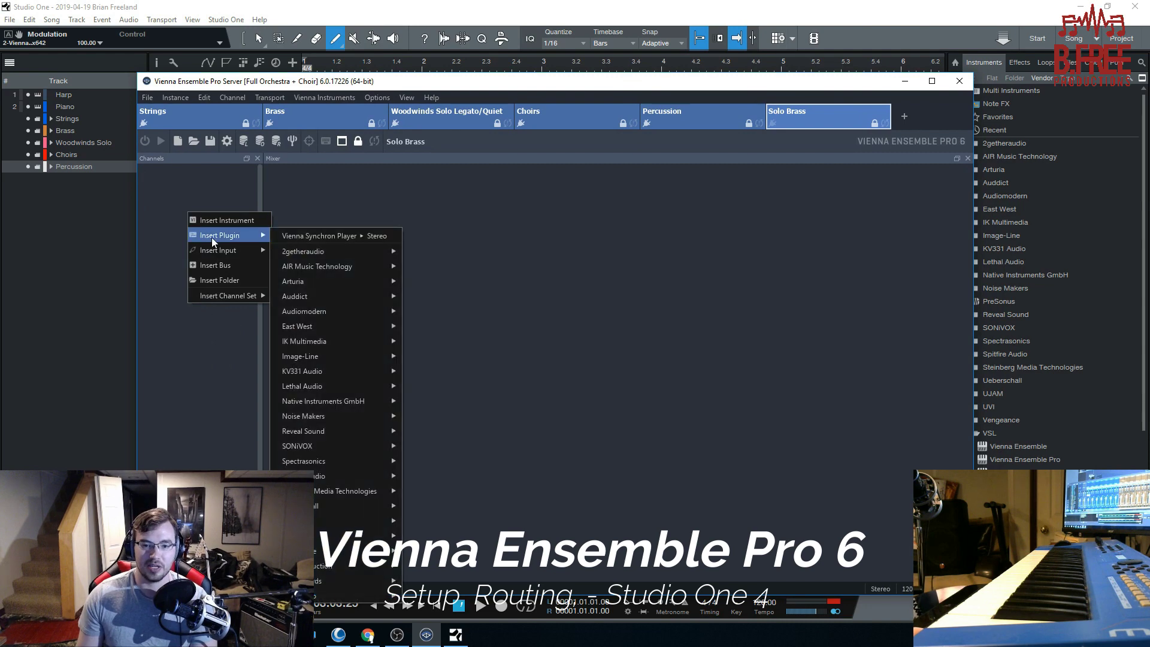
mouse_move(333, 402)
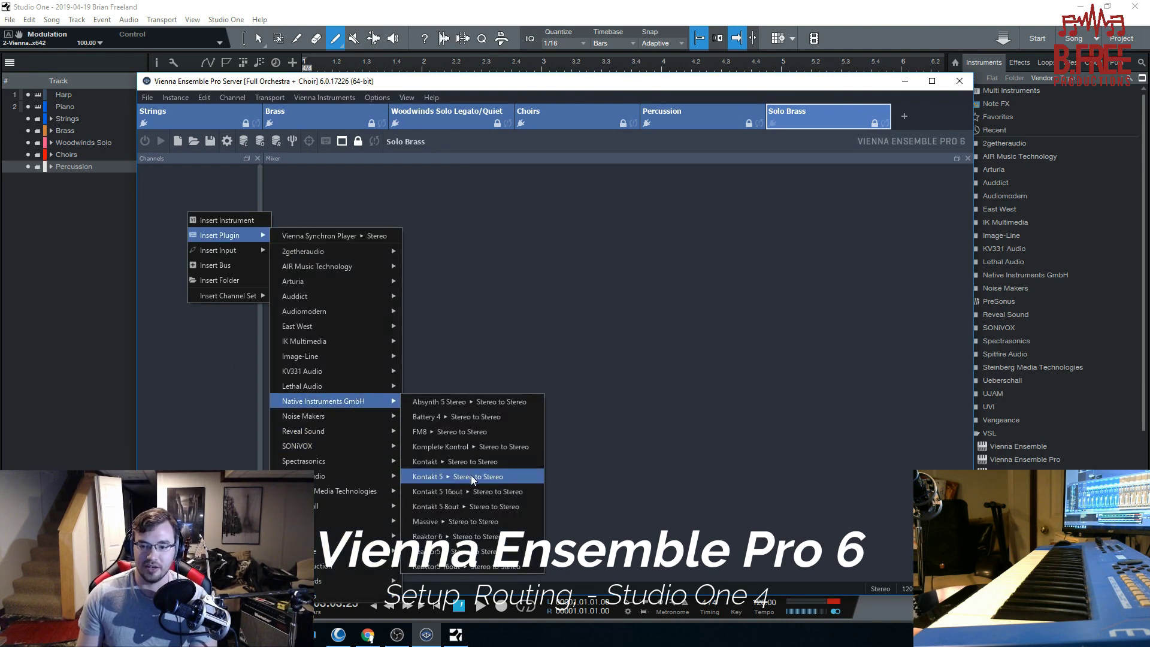
click(471, 475)
drag(467, 64, 453, 116)
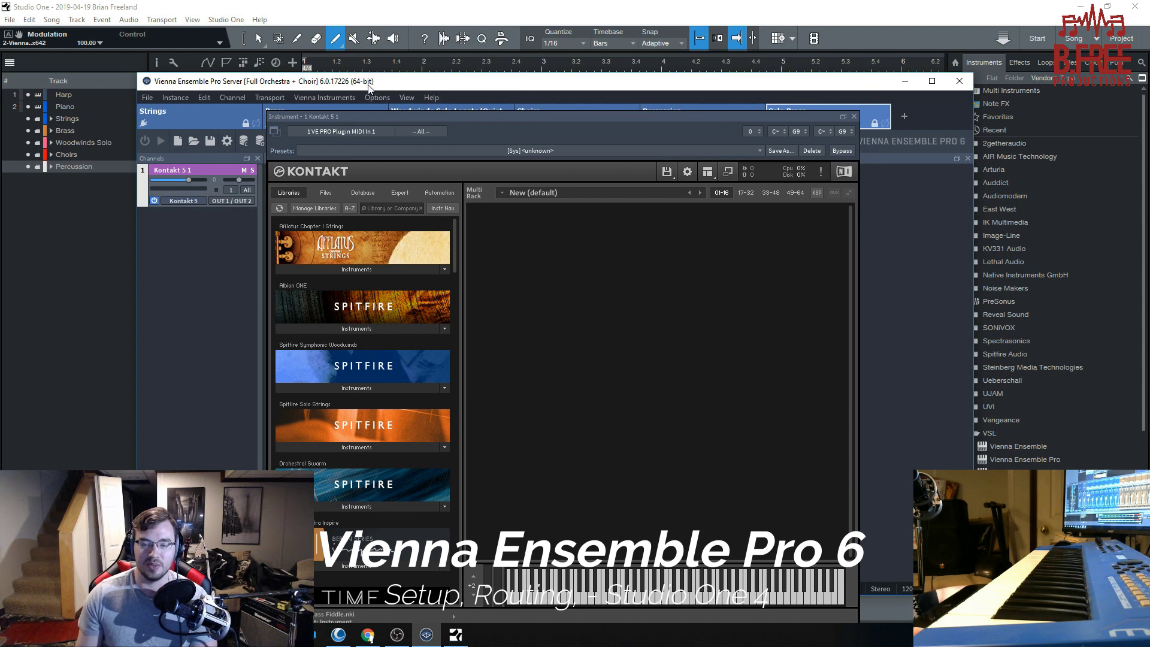
Step: Search the computer's apps for Vienna to examine the available Vienna Ensemble Pro Server versions, and dismiss the search
key(super)
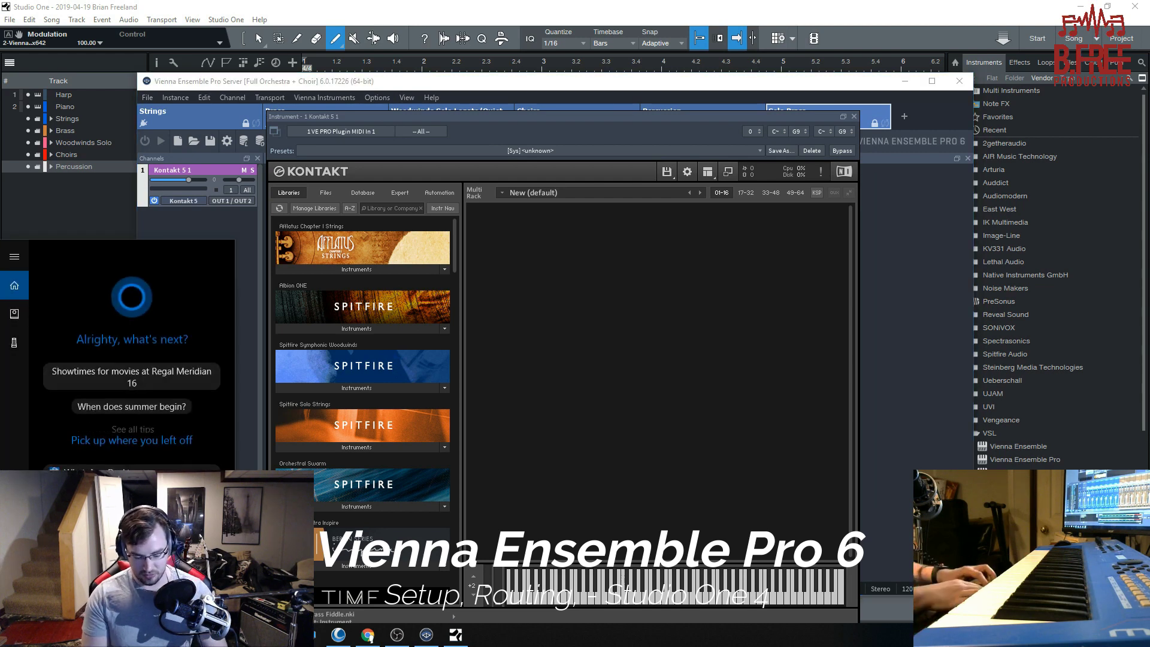
text(viie)
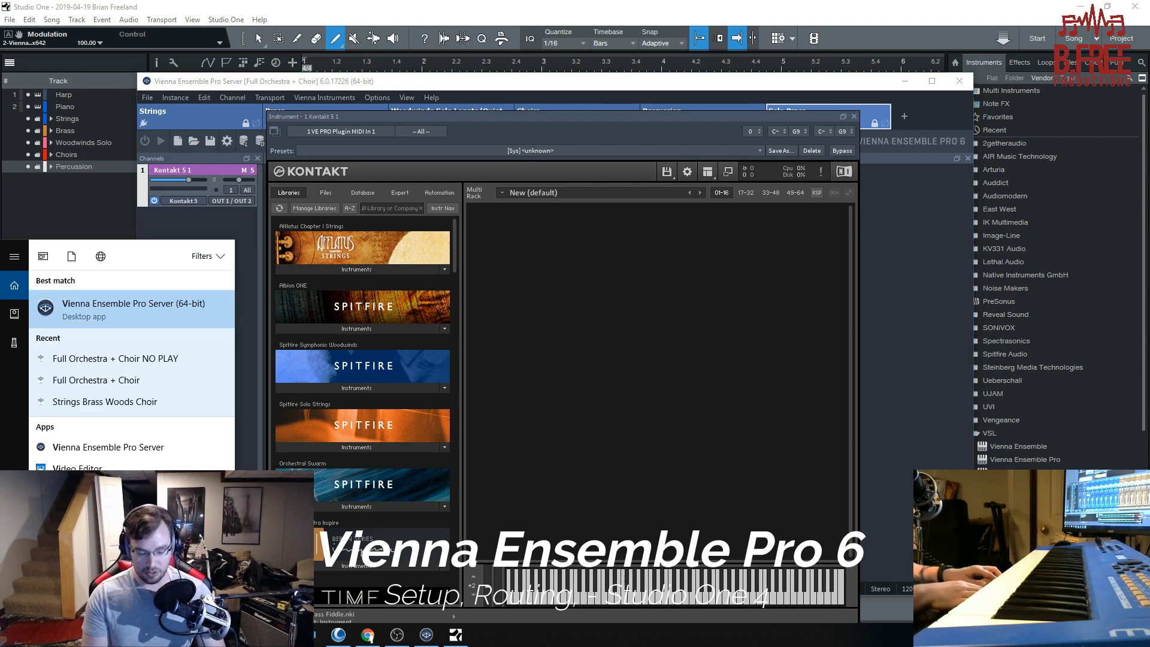
text(n)
key(BackSpace)
key(BackSpace)
key(BackSpace)
text(e)
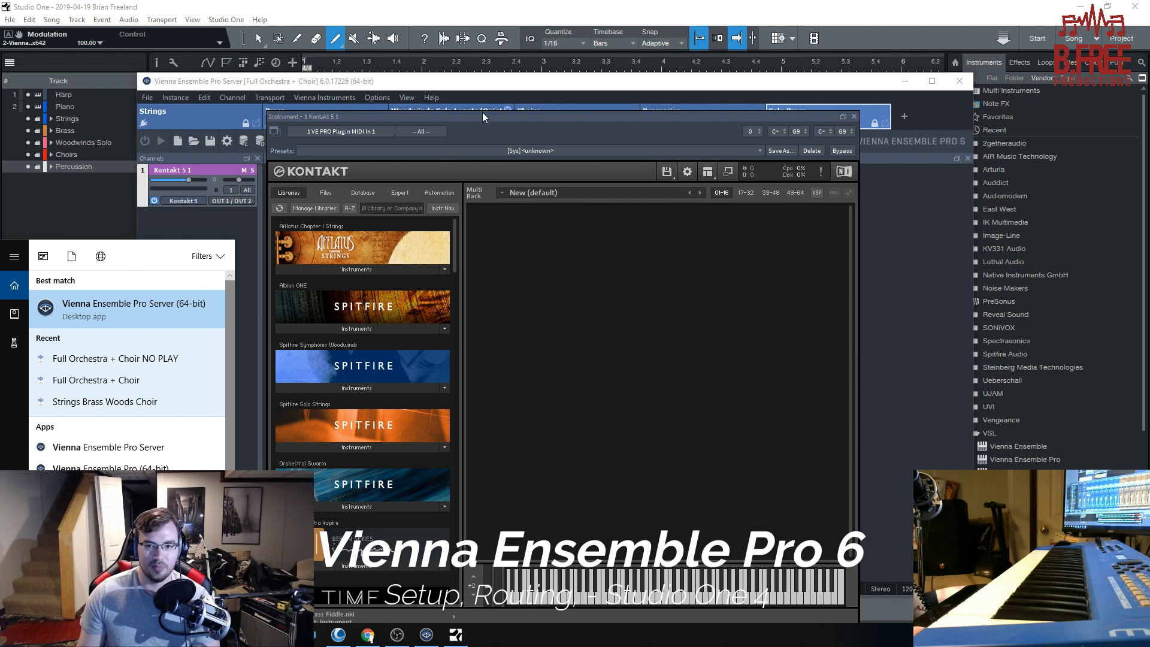
drag(491, 117, 466, 102)
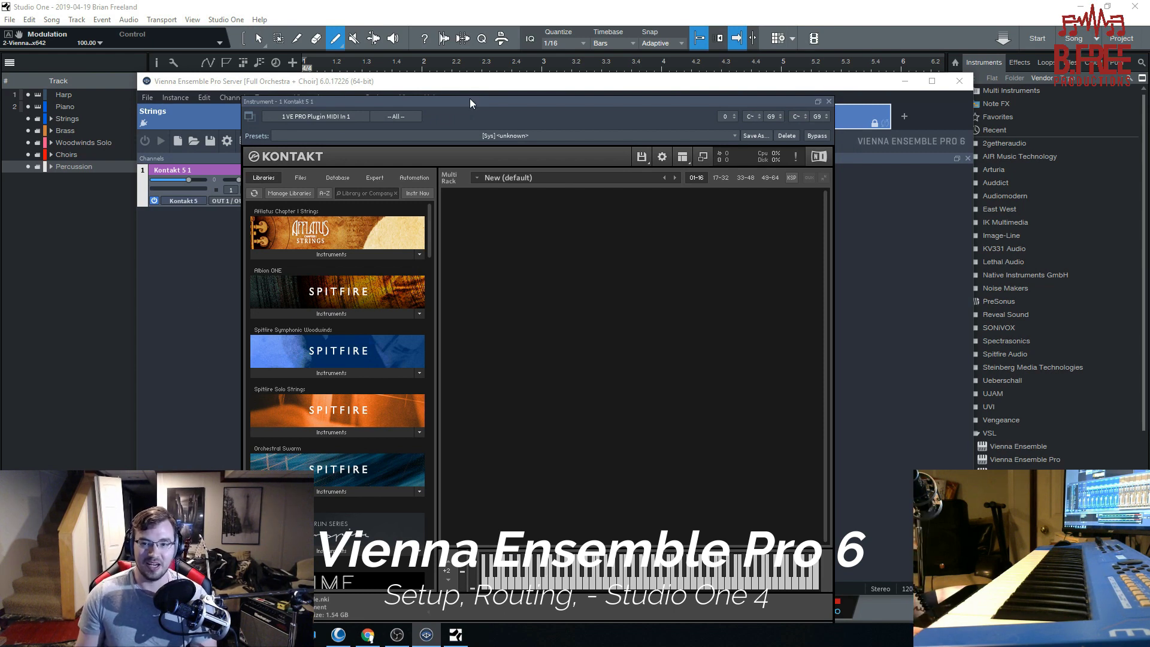
Step: Load 11 Solo Horn.nki into Kontakt from the 24-bit Bravura Scoring Brass Soloists instruments in the Quick-Load browser
drag(471, 101, 514, 93)
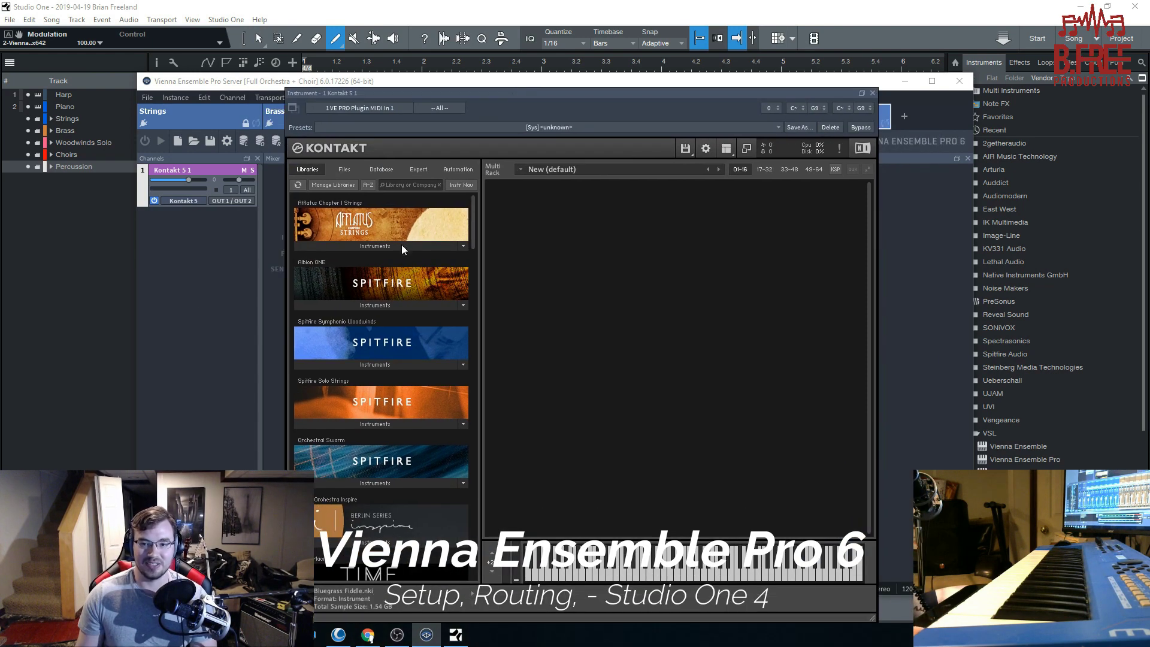
click(725, 147)
click(734, 217)
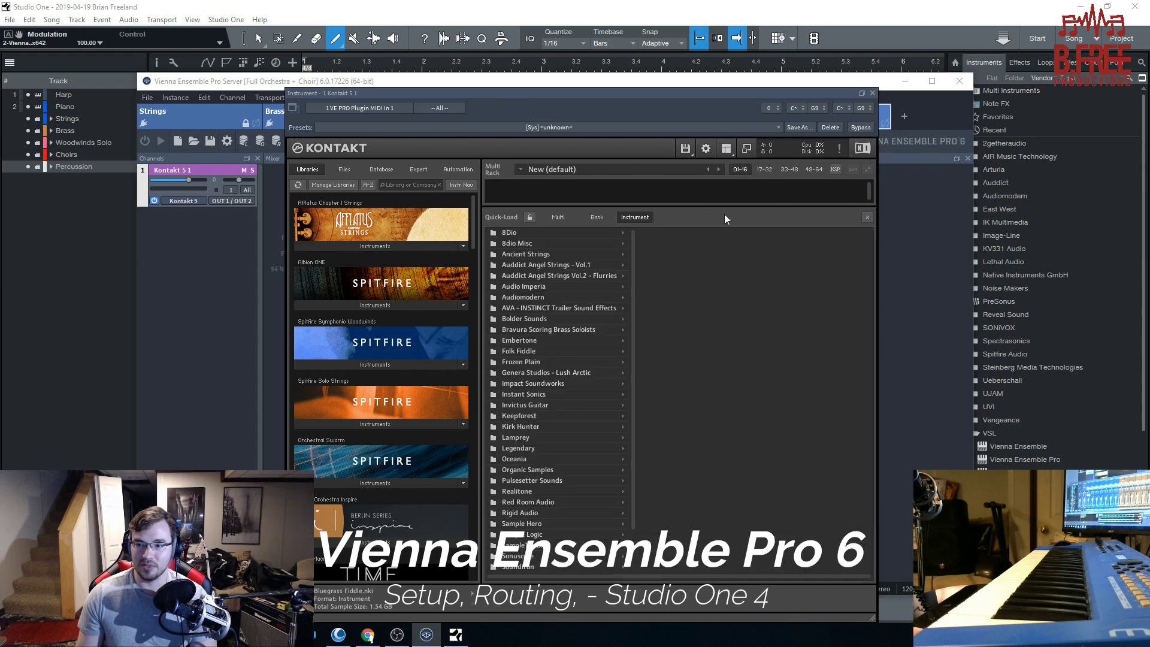
drag(604, 103, 587, 83)
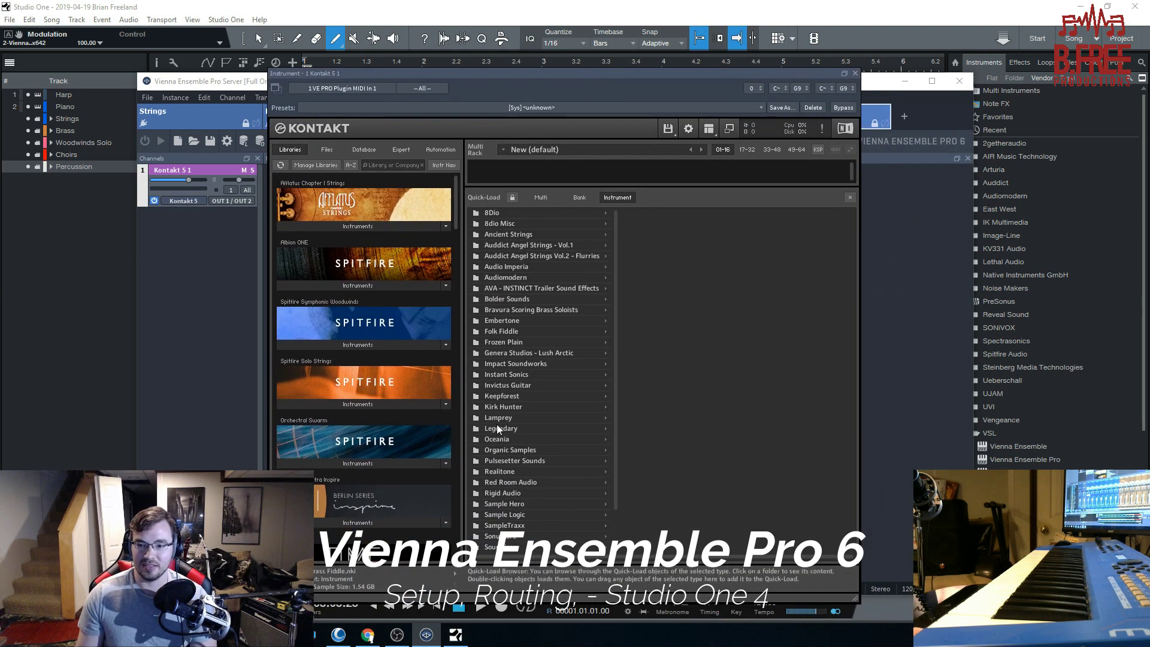
click(542, 310)
drag(660, 76, 644, 73)
click(635, 211)
click(722, 222)
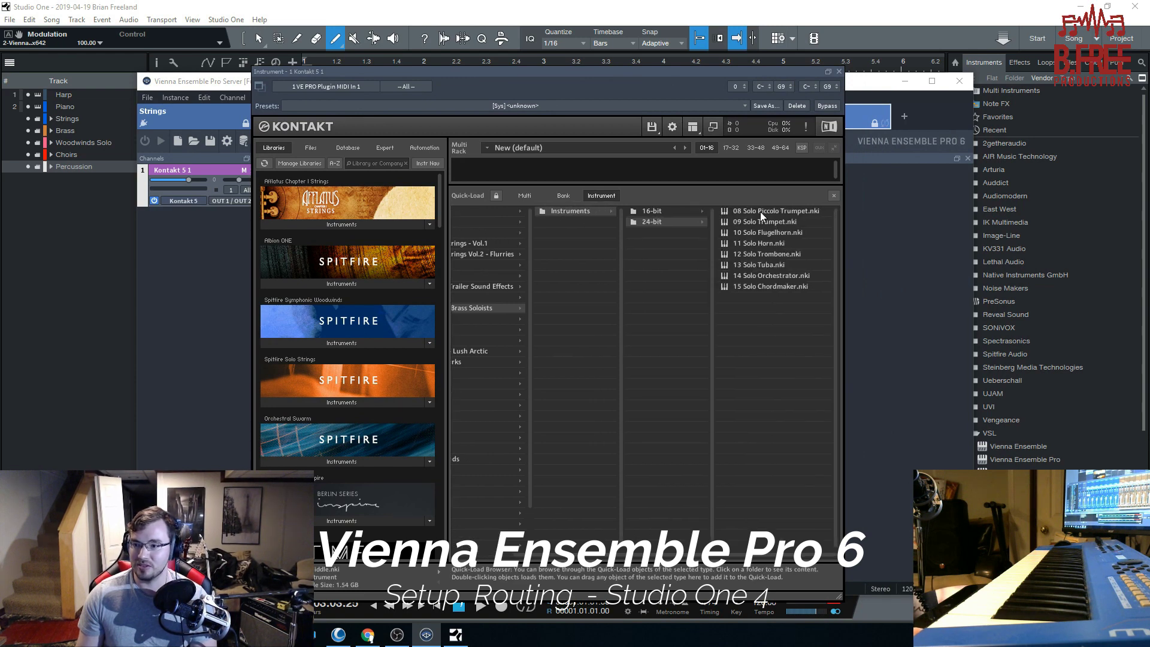
double_click(772, 244)
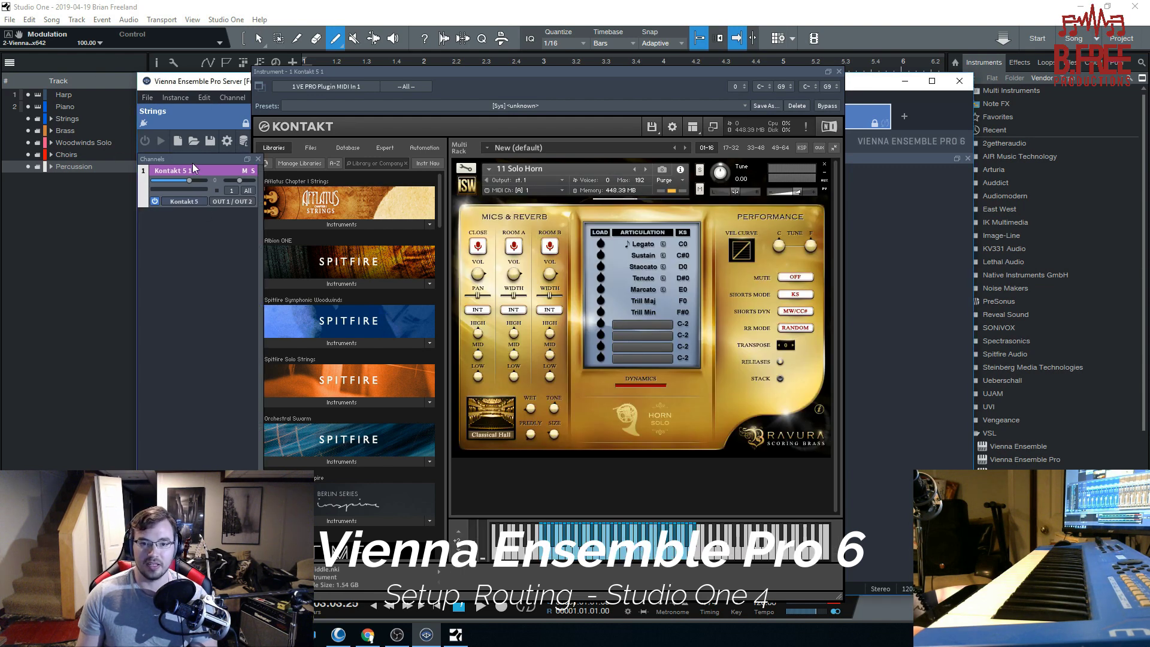
Step: Rename the first Kontakt channel as Solo Horn
double_click(195, 169)
text(Solo Horn)
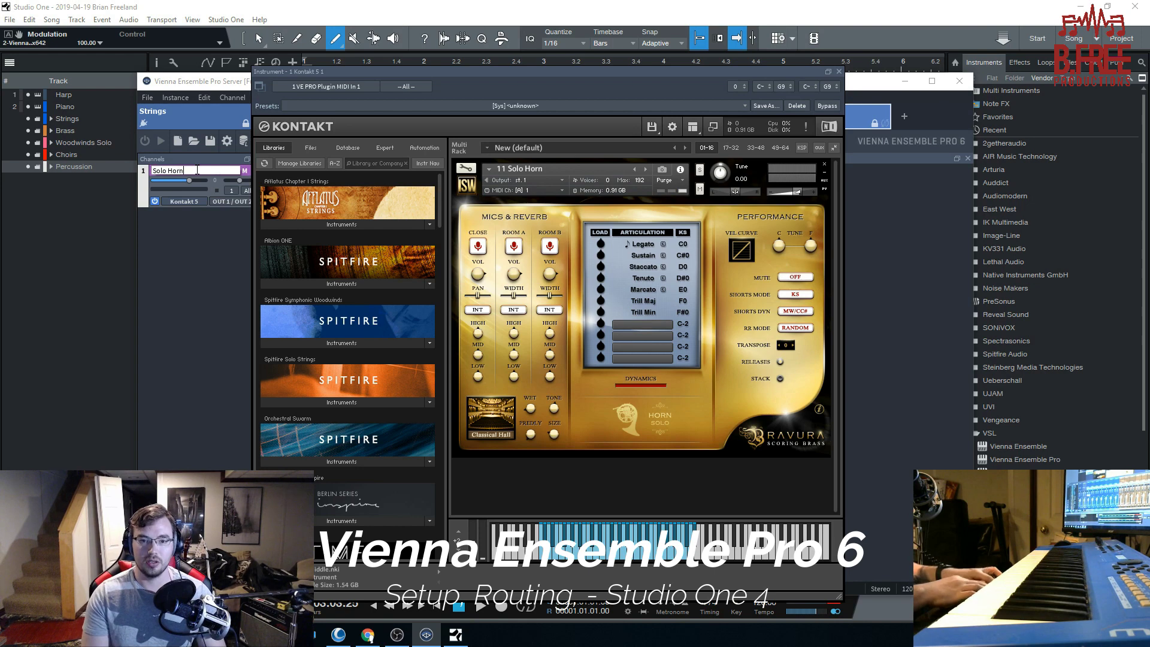
key(Return)
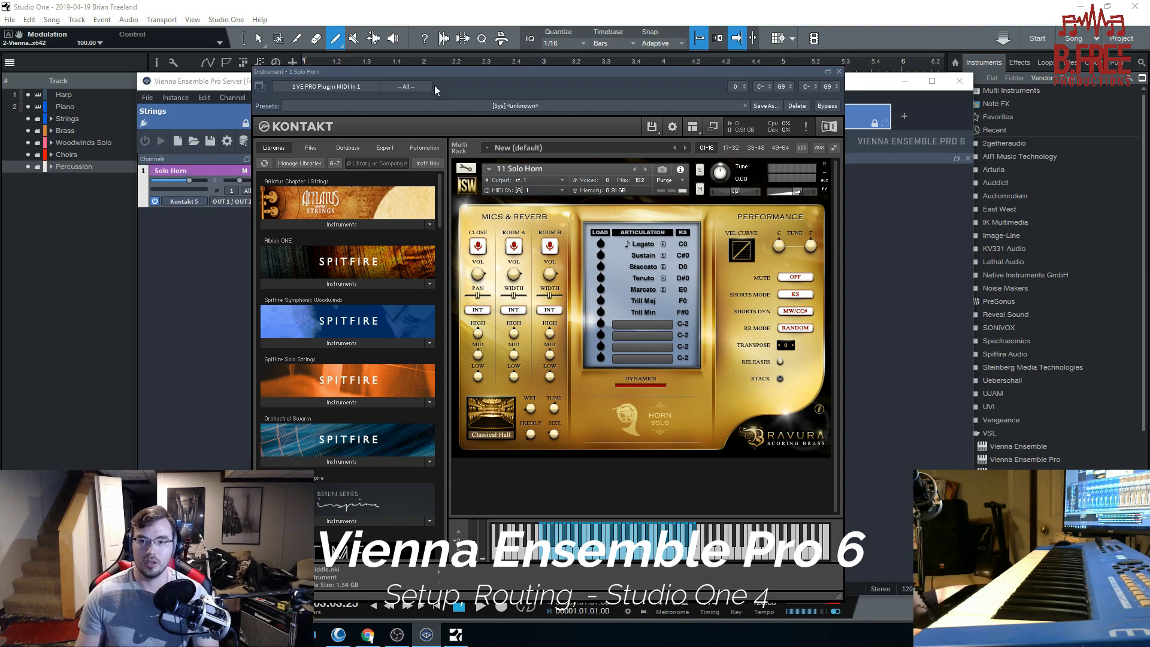
Step: Set the Solo Horn channel's MIDI input to VE PRO Plugin MIDI In 1 and its MIDI channel to 1
drag(482, 74, 570, 80)
click(230, 190)
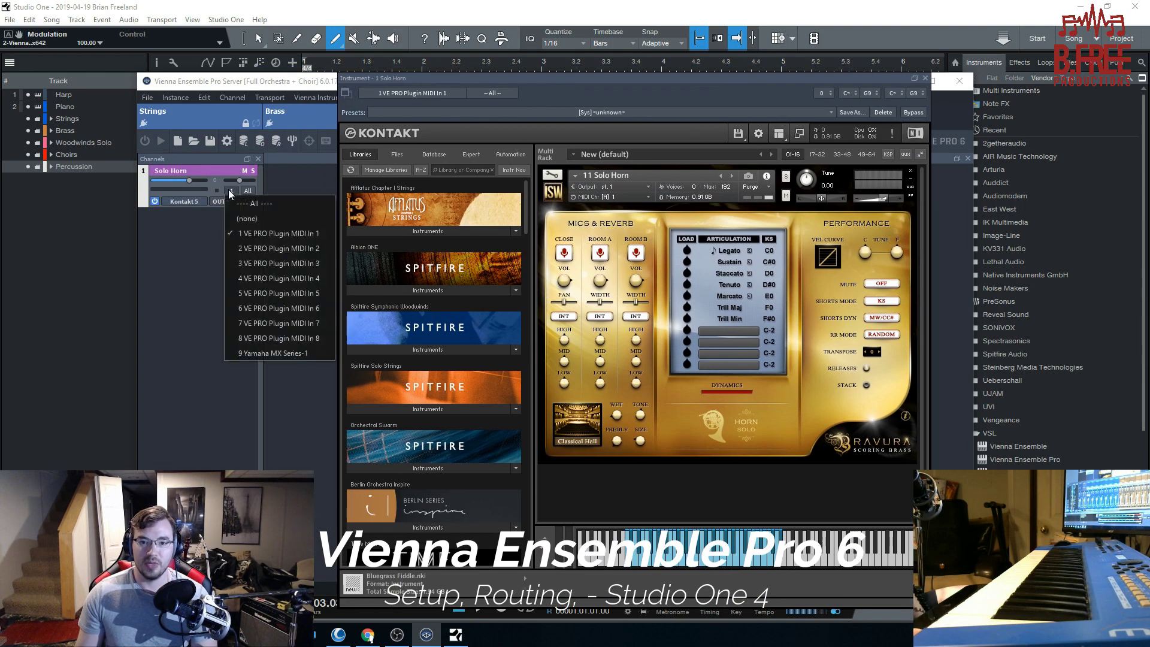
click(271, 236)
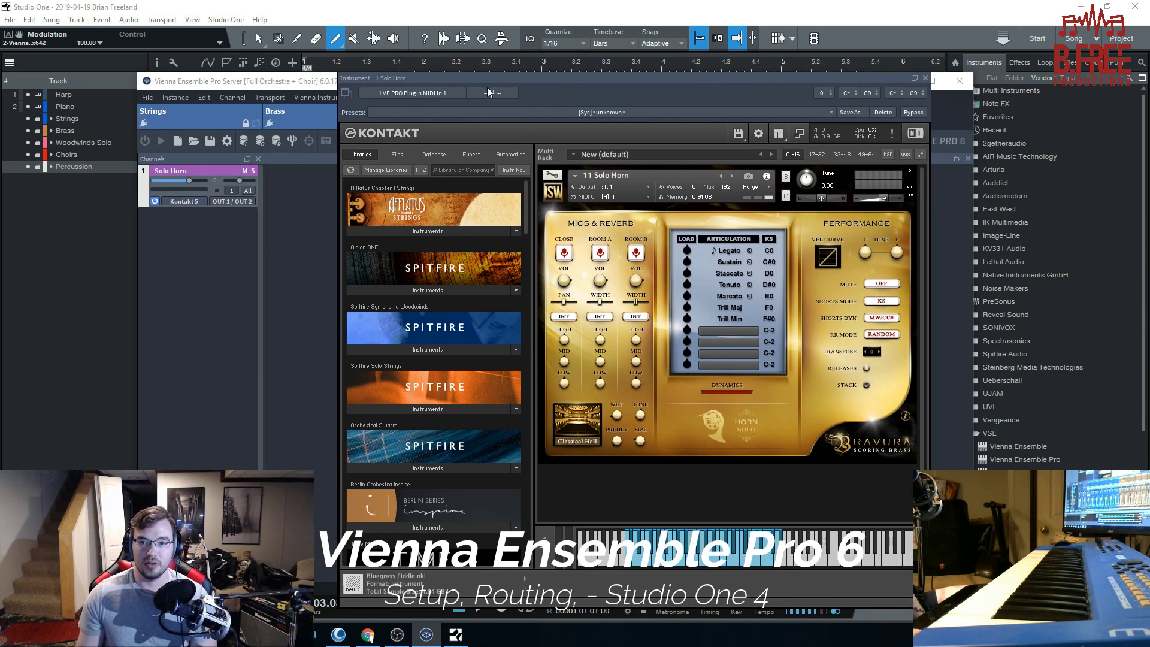
drag(506, 78, 579, 85)
click(250, 189)
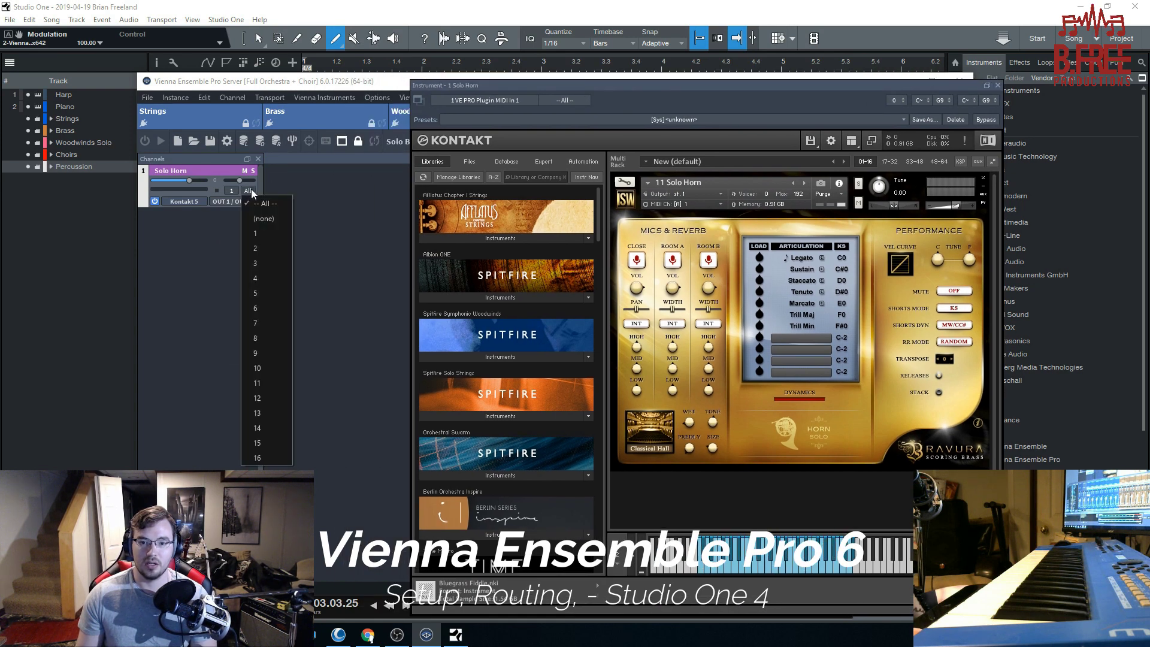
click(264, 235)
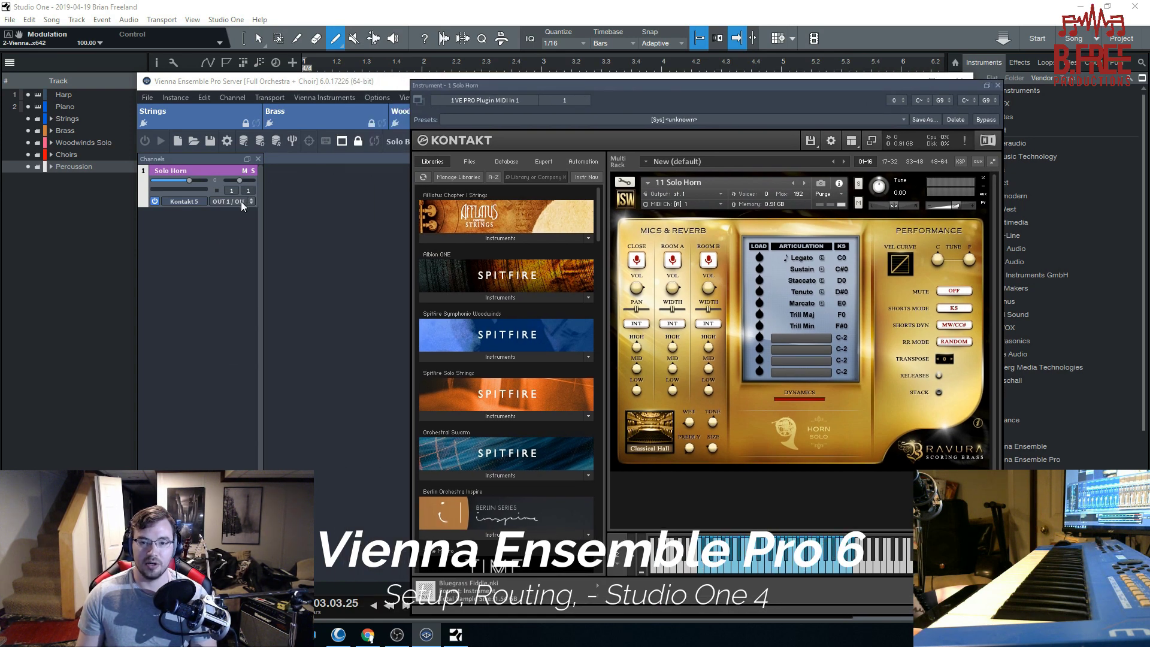
Step: Insert a second Kontakt 5 stereo plugin channel and keep its MIDI channel at 2
right_click(192, 266)
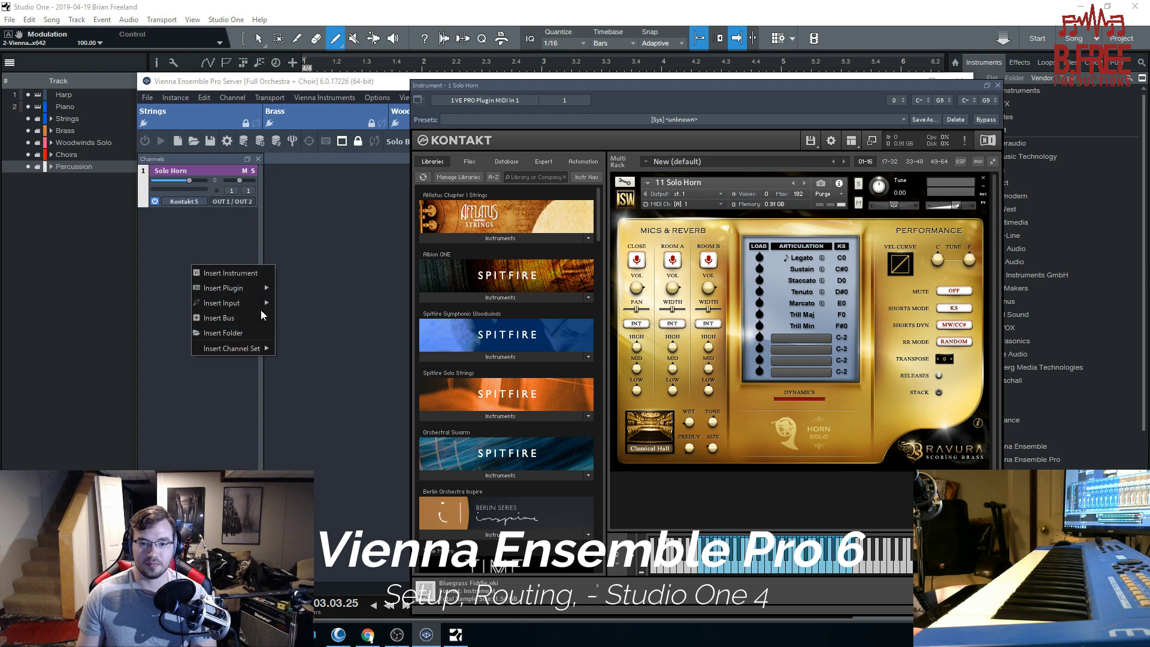
mouse_move(248, 288)
mouse_move(359, 445)
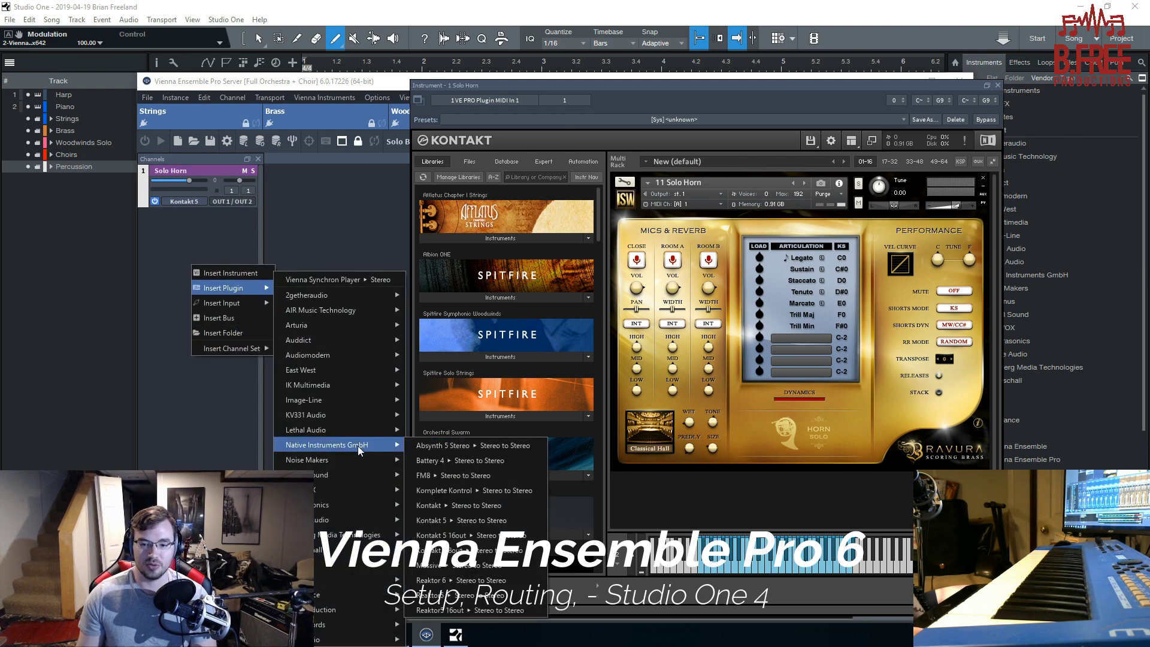
click(459, 522)
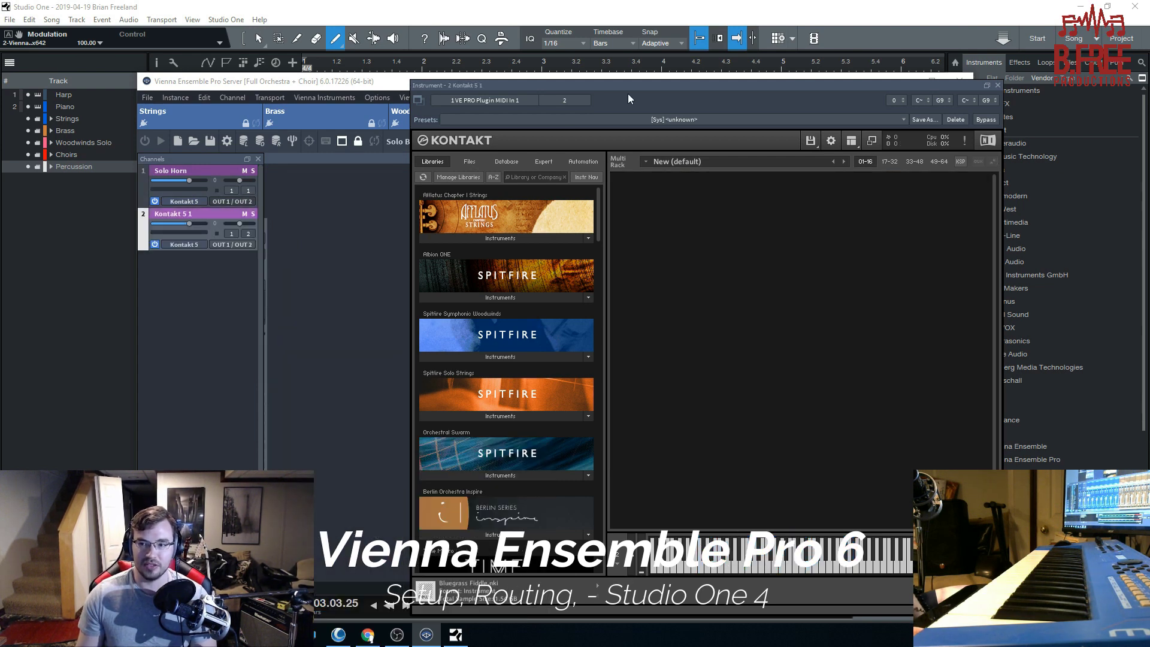
drag(641, 90, 575, 78)
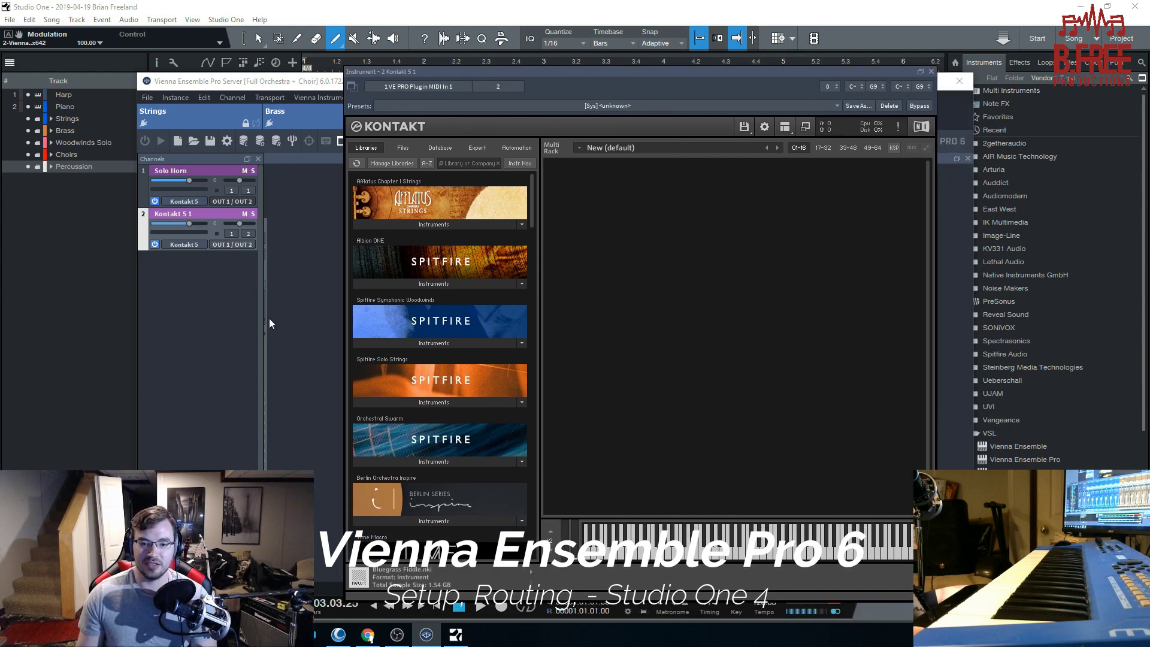
click(248, 232)
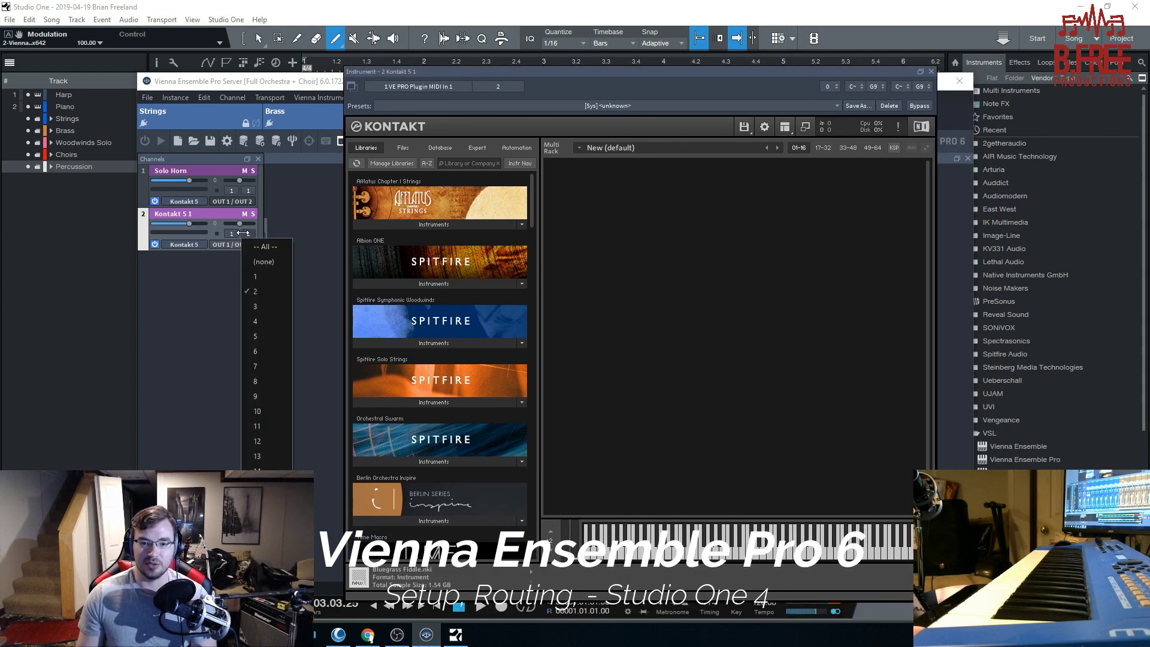
click(173, 332)
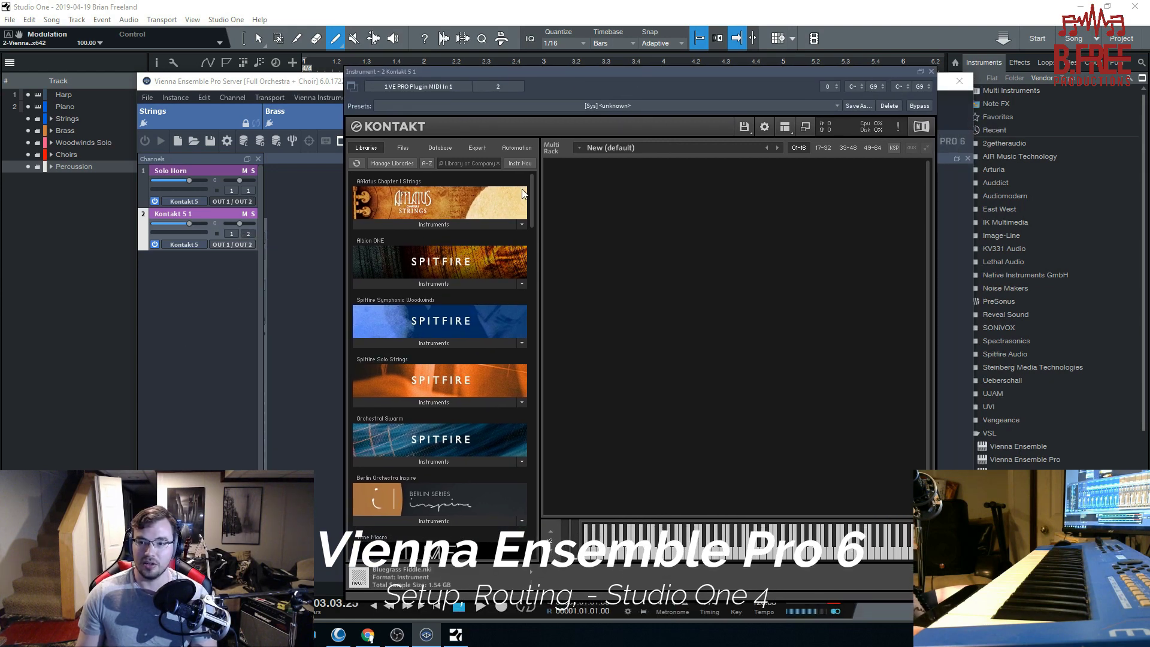
Step: Load 09 Solo Trumpet.nki into the second Kontakt from the 24-bit Bravura Scoring Brass Soloists instruments in Quick-Load
click(784, 126)
click(779, 197)
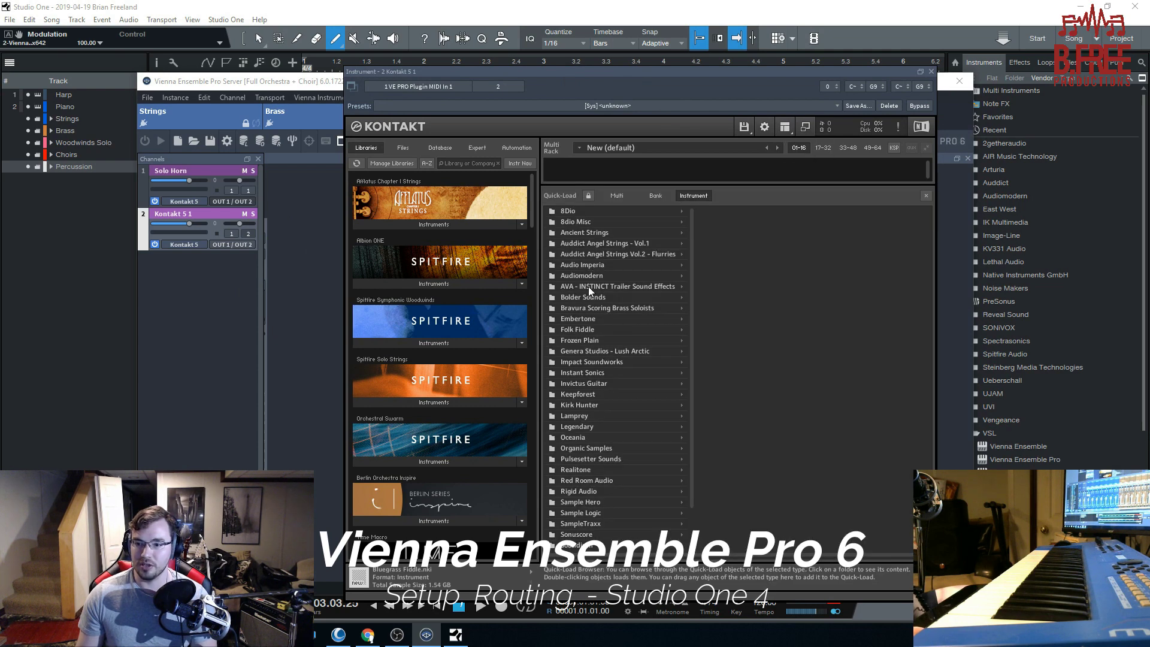
click(604, 308)
click(742, 210)
click(814, 223)
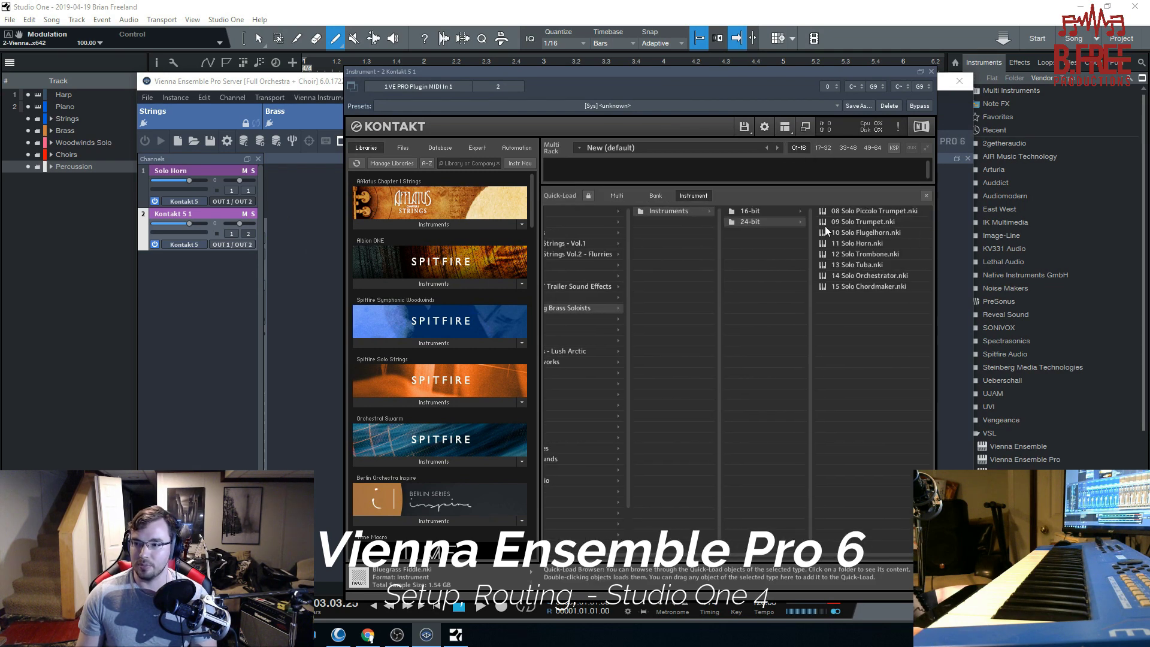
click(872, 222)
double_click(871, 223)
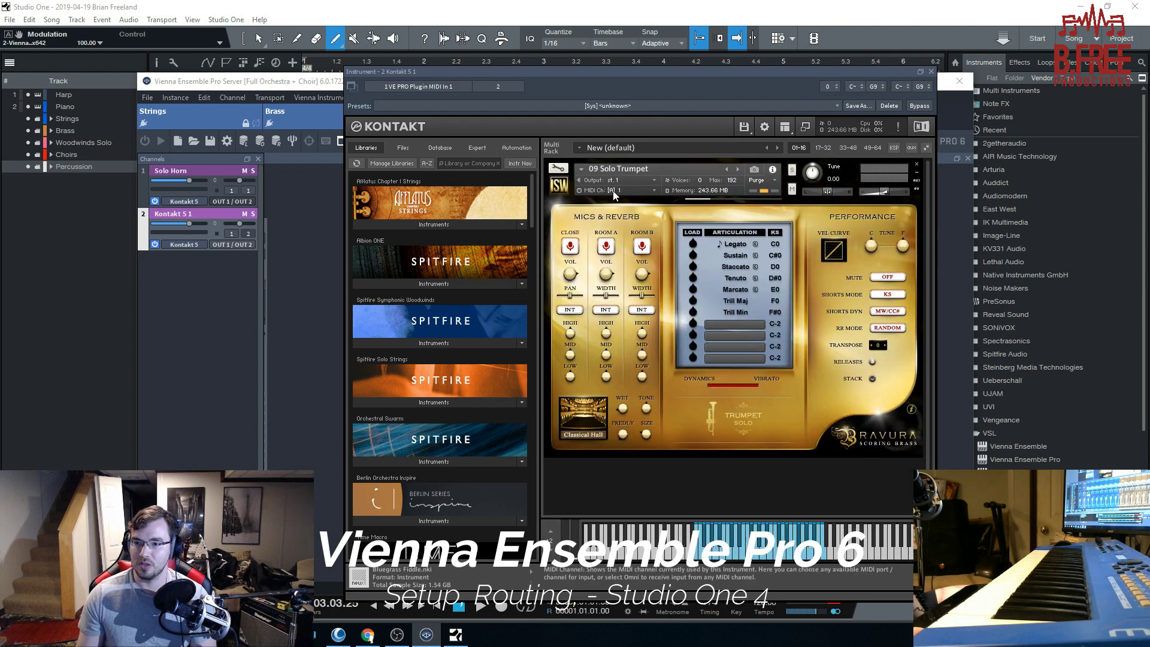
Step: Set the Solo Trumpet instrument's MIDI channel inside Kontakt to omni
click(651, 190)
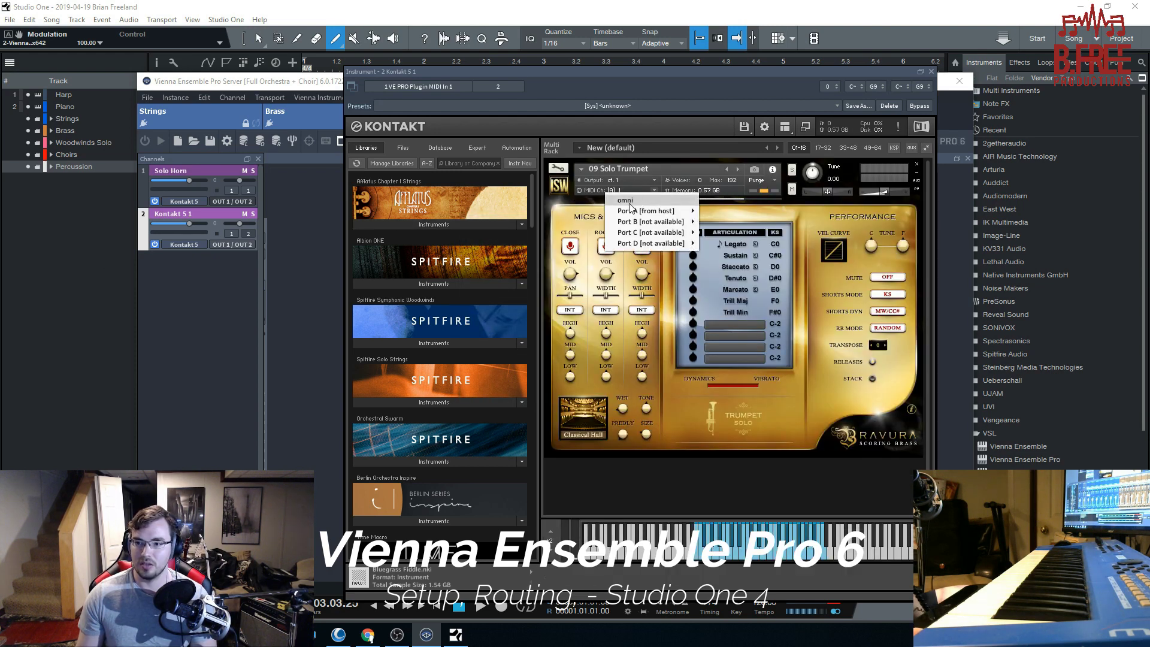
click(210, 195)
click(639, 190)
click(656, 200)
Step: Rename the second Kontakt channel as Trumpet
click(206, 211)
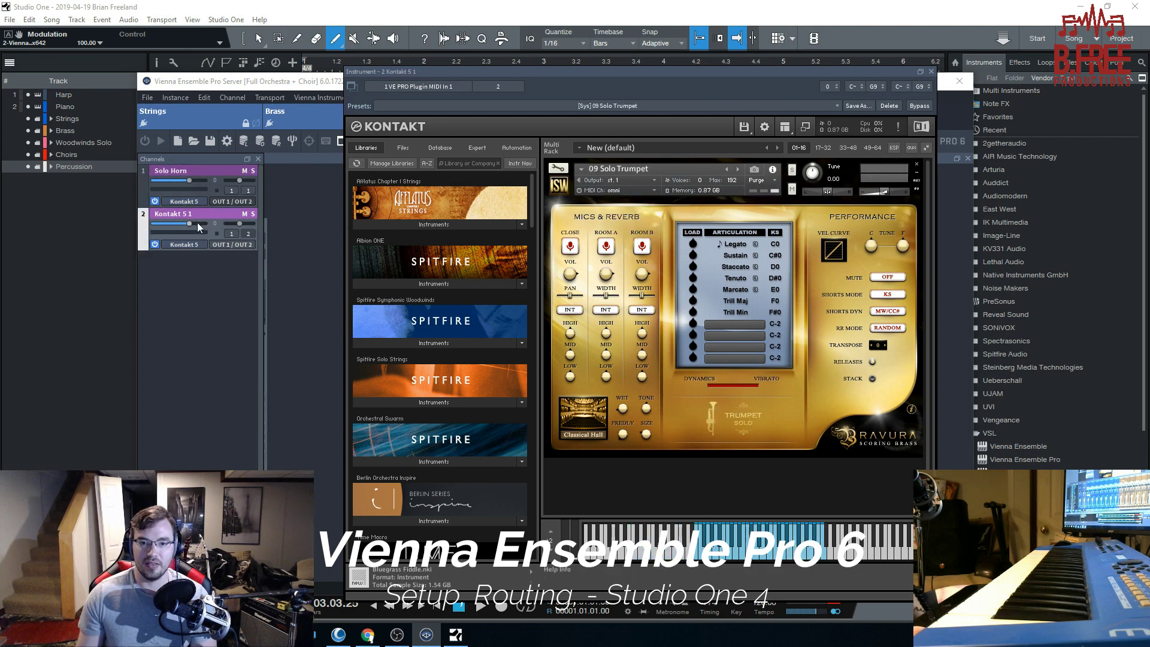
double_click(203, 213)
text(Trumpet)
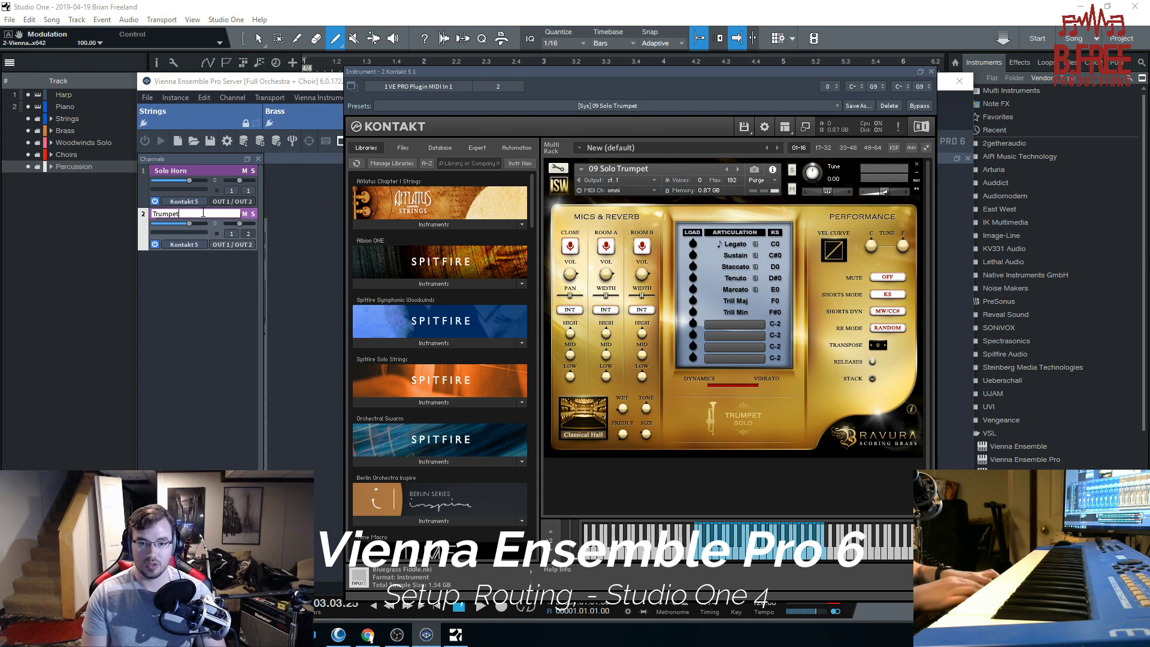
key(Return)
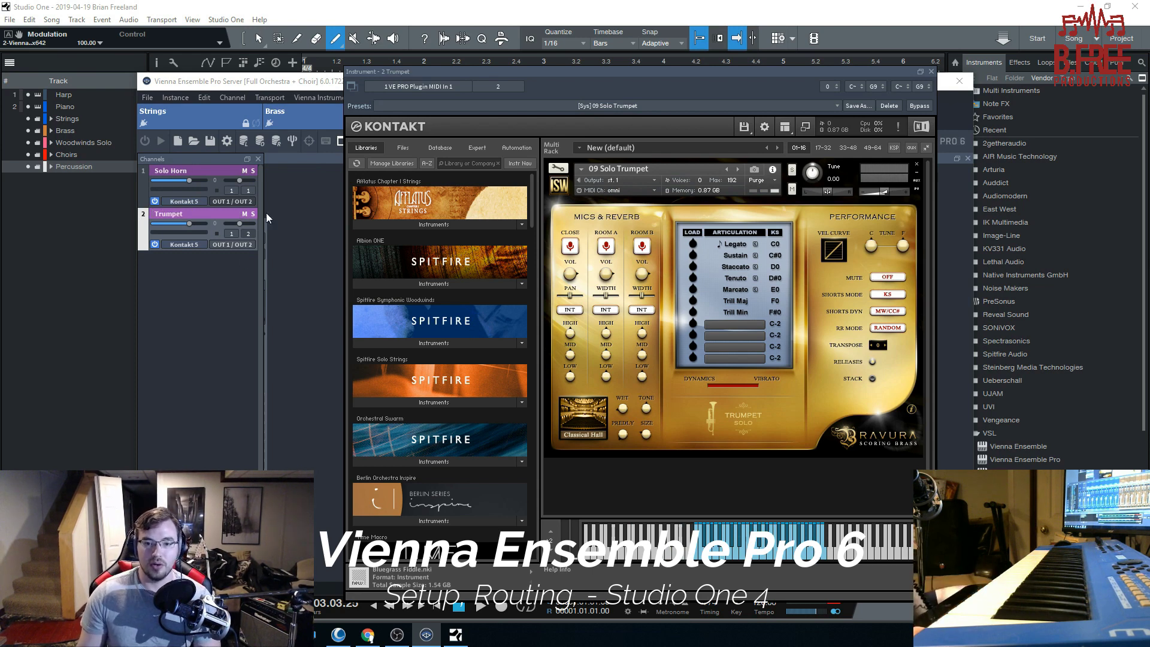
Step: Route the Solo Horn channel to OUT 1 / OUT 2 and the Trumpet channel to OUT 3 / OUT 4
click(251, 202)
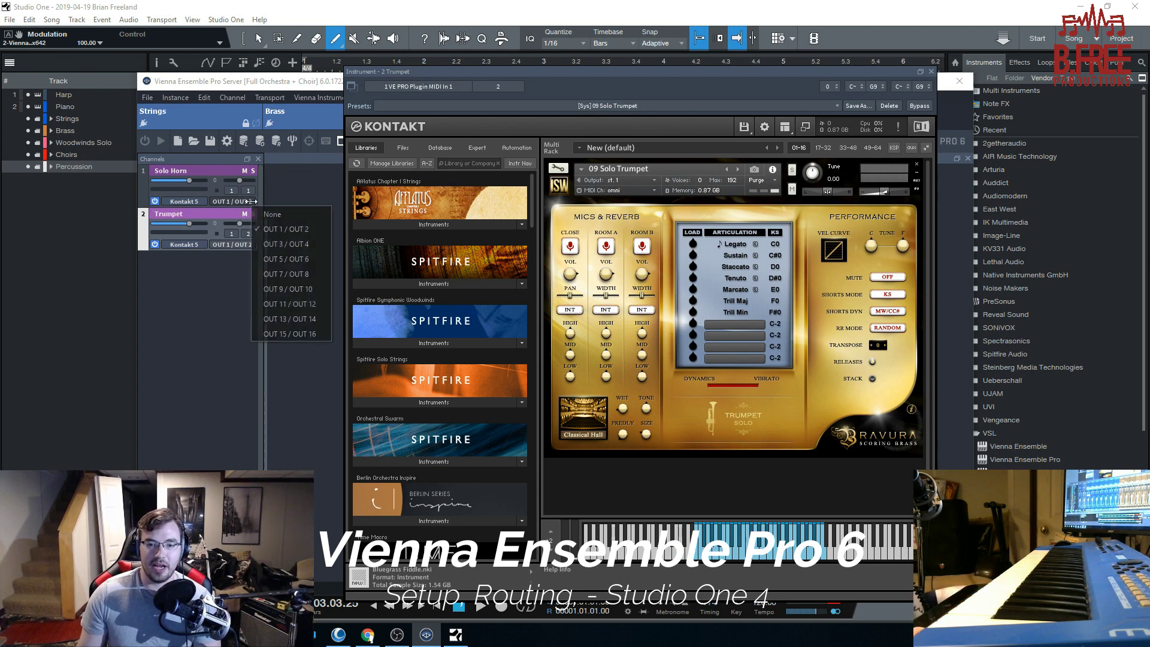
click(306, 229)
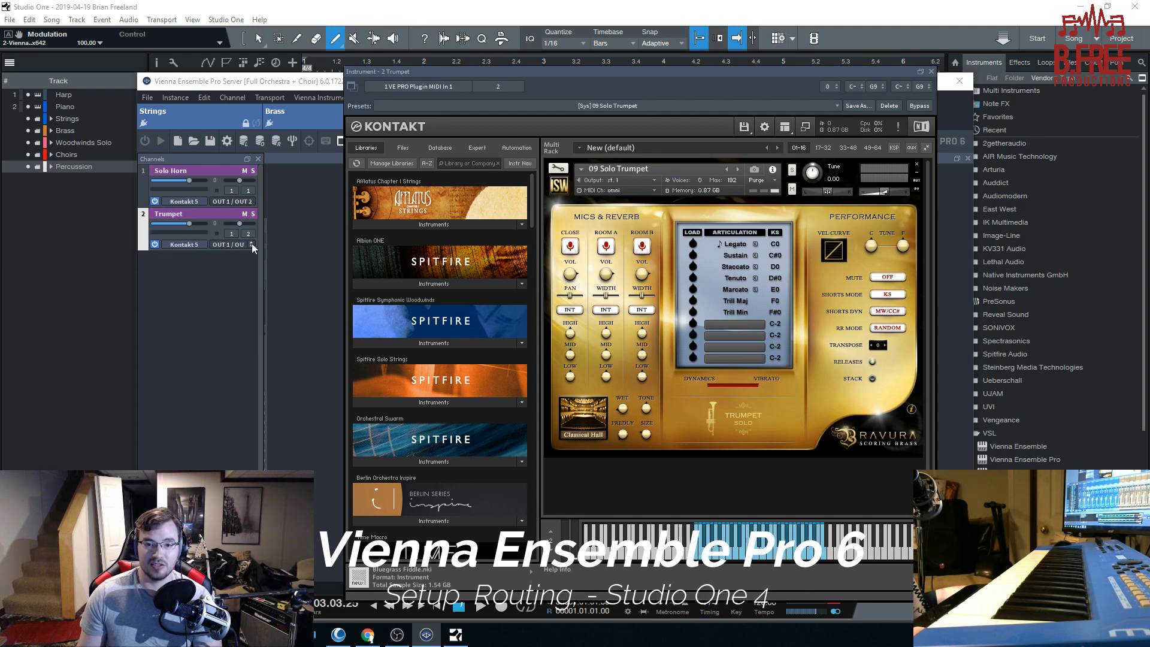
click(252, 243)
click(299, 287)
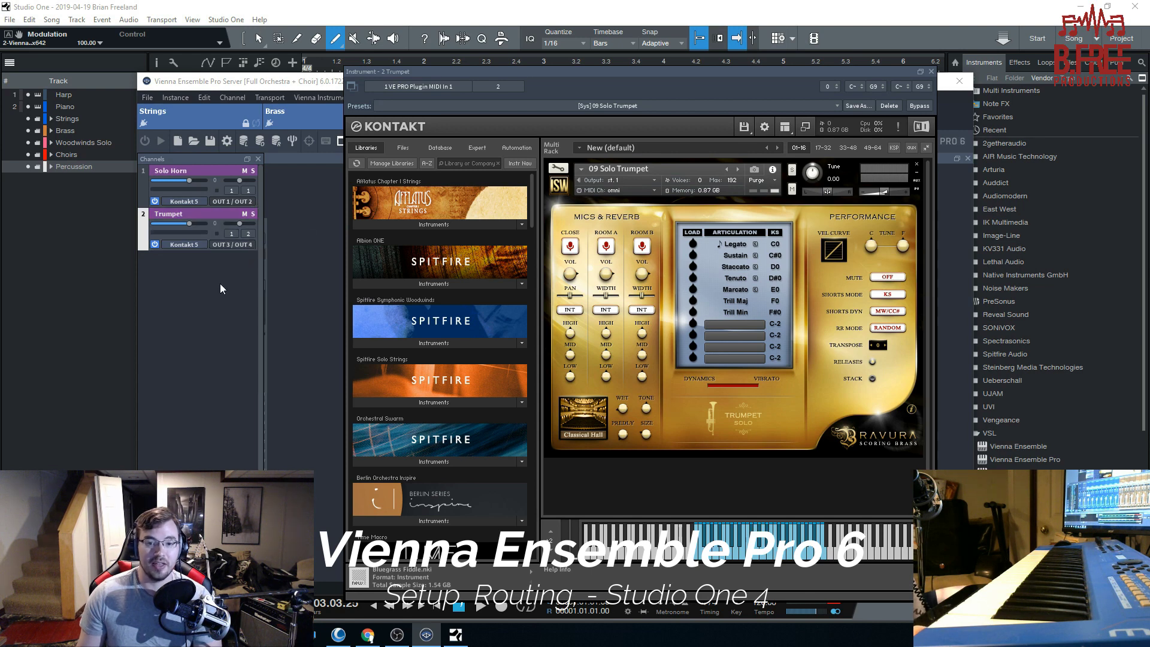
drag(458, 74, 476, 76)
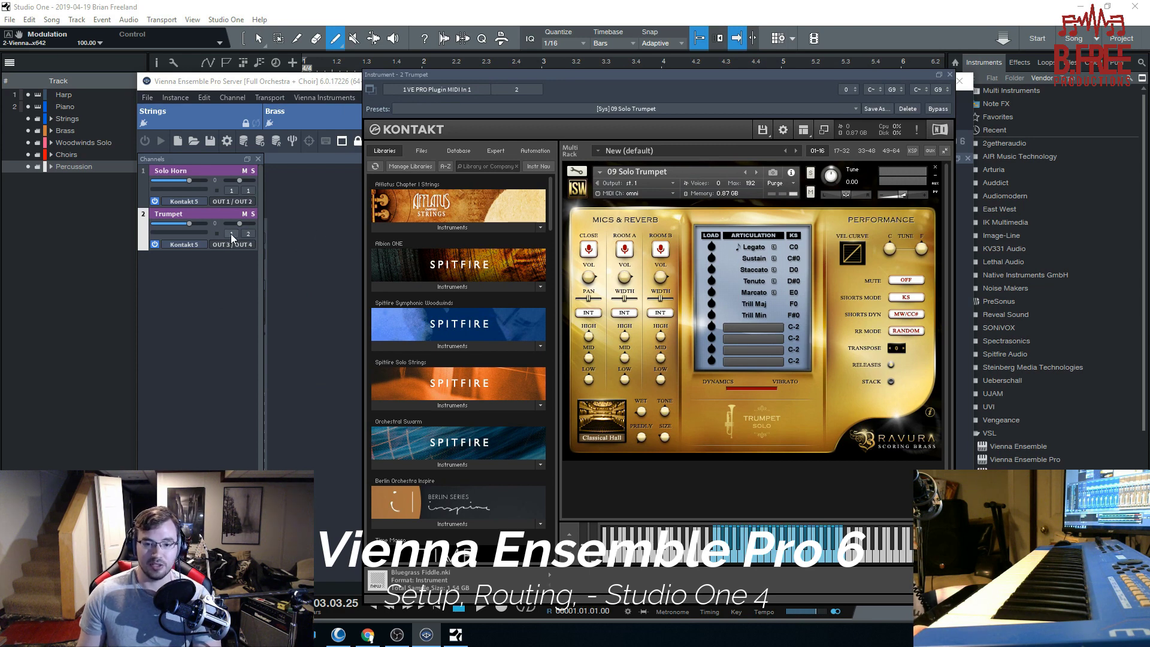
Step: Keep the Trumpet channel's MIDI channel at 2 and move its Kontakt window aside
click(249, 234)
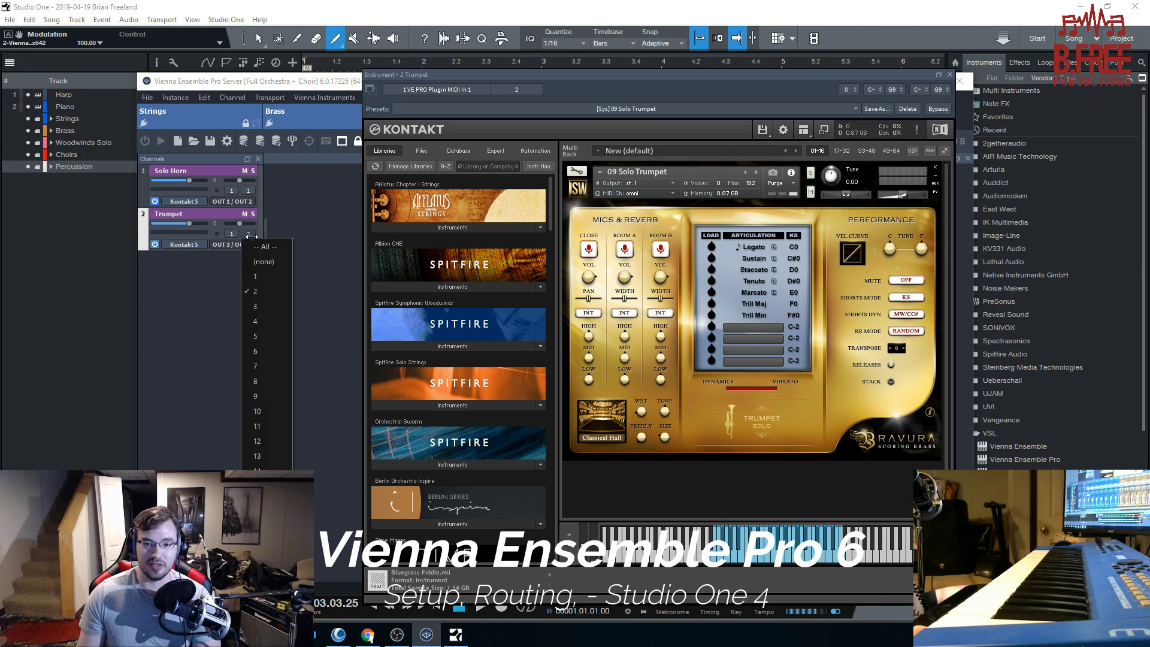
click(264, 291)
drag(559, 73, 531, 75)
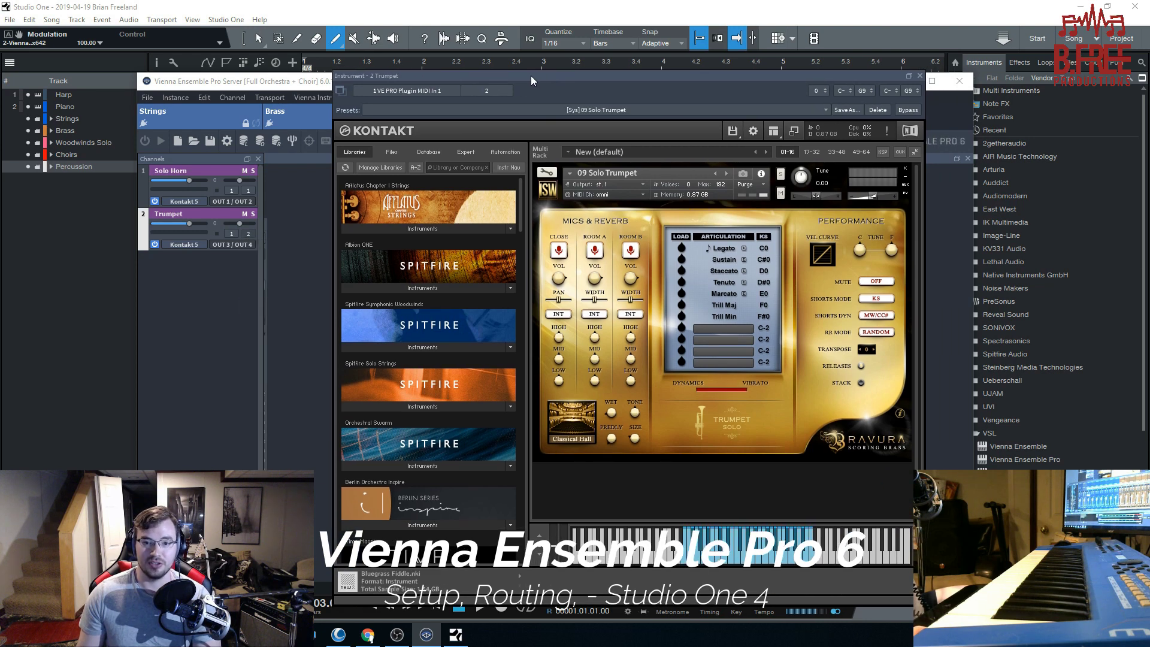
Step: Insert a third Native Instruments Kontakt 5 Stereo to Stereo plugin channel below Trumpet
right_click(201, 290)
mouse_move(239, 312)
mouse_move(354, 445)
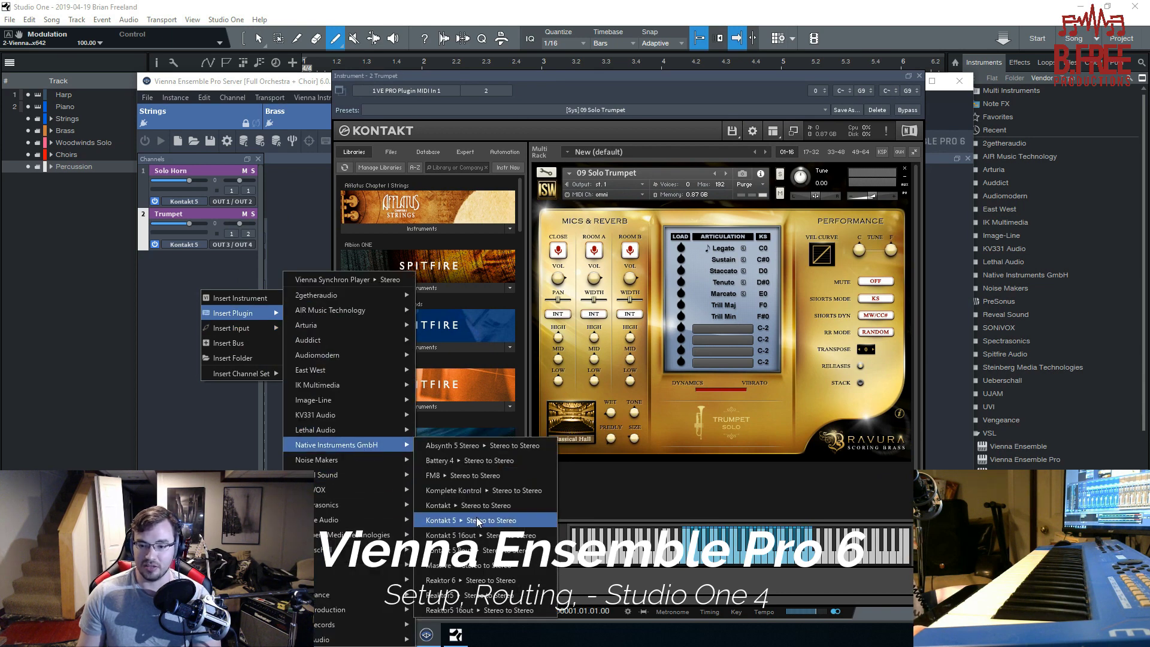
click(446, 520)
Step: Load 13 Solo Tuba.nki into the third Kontakt from the 24-bit Brass Soloists instruments in Quick-Load
click(736, 126)
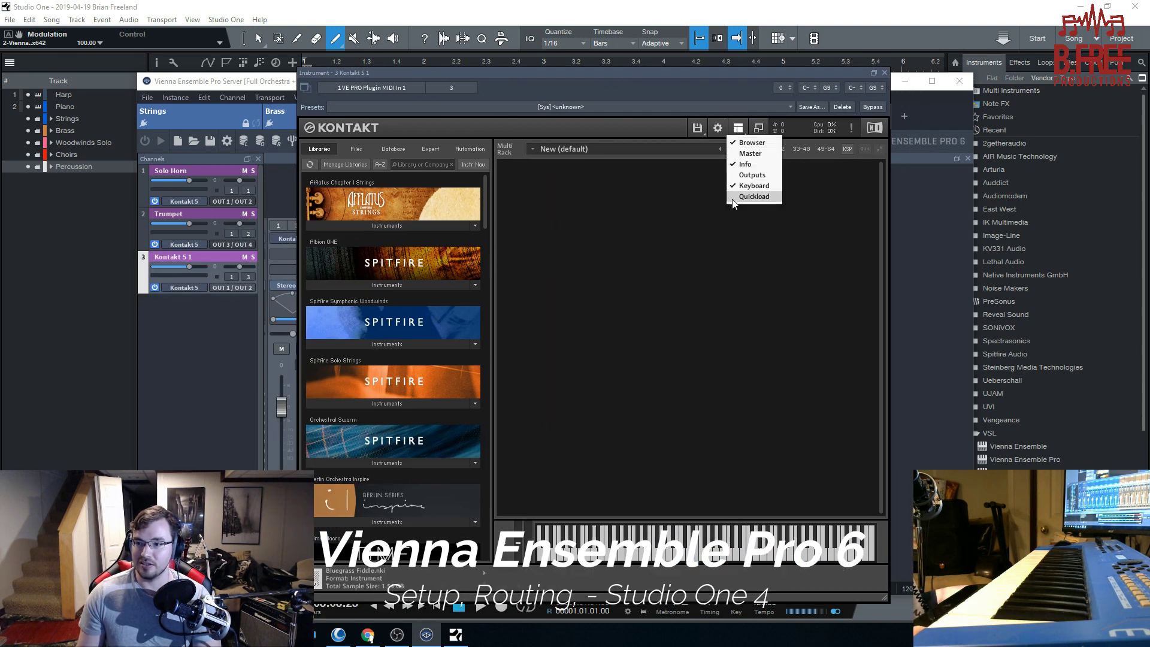
click(746, 201)
click(693, 215)
click(769, 222)
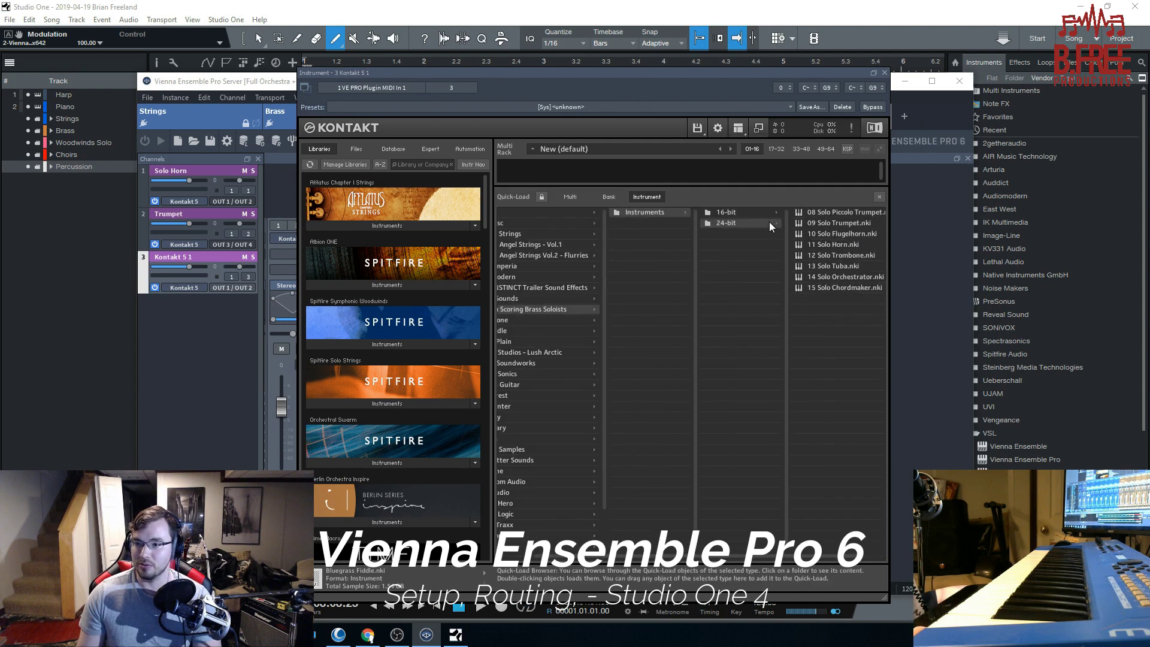
click(811, 265)
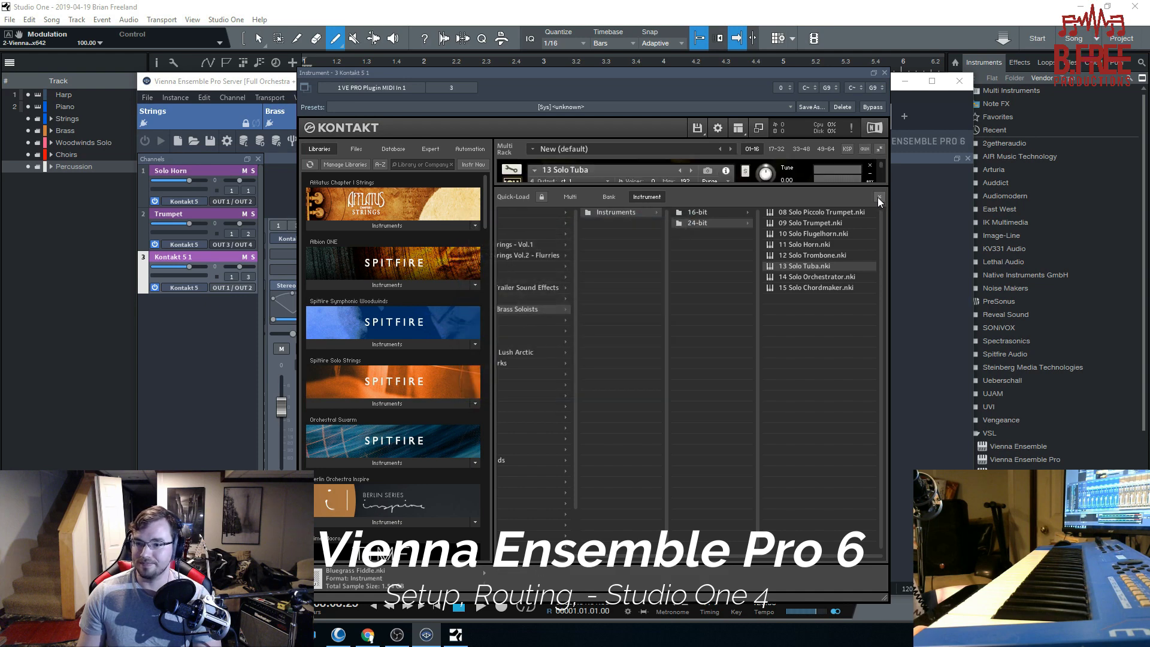
click(879, 197)
Step: Rename the third Kontakt channel as Tuba
double_click(199, 257)
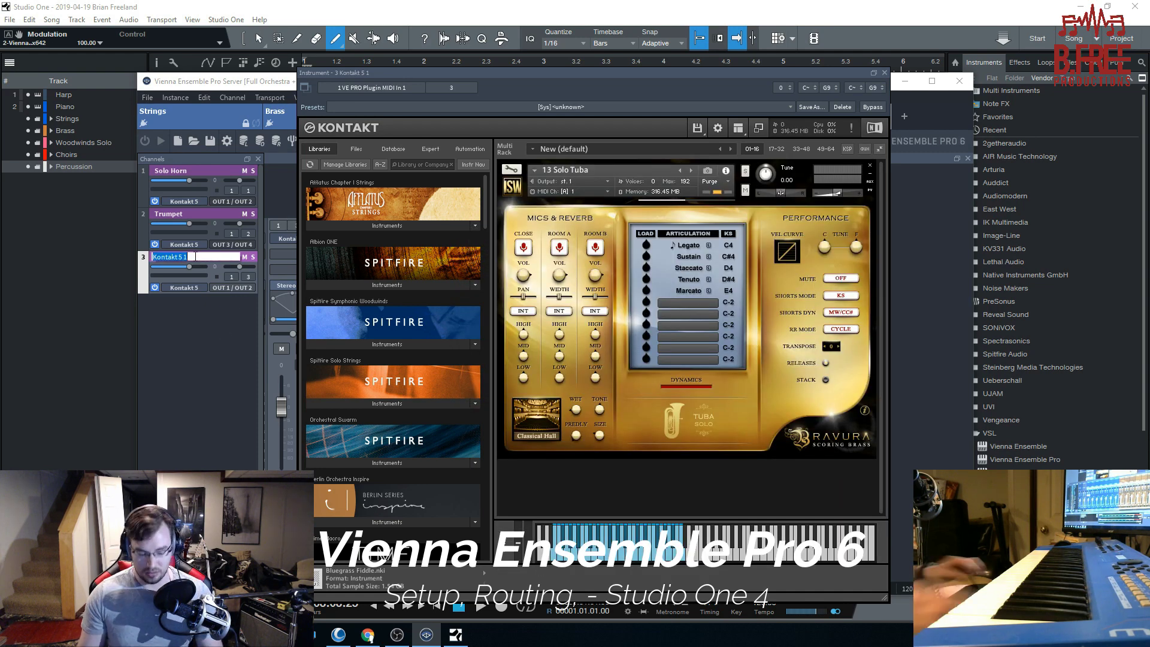
text(Tuba)
key(Return)
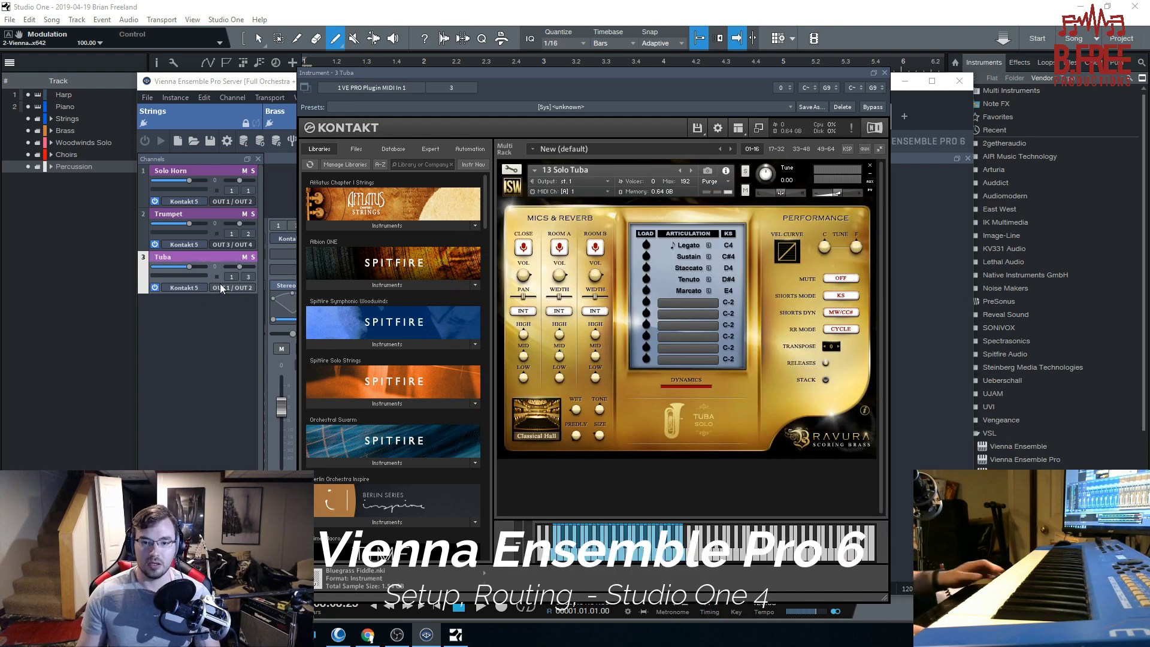
Step: Route the Tuba channel to OUT 5 / OUT 6 and move its Kontakt window off the channel list
click(251, 288)
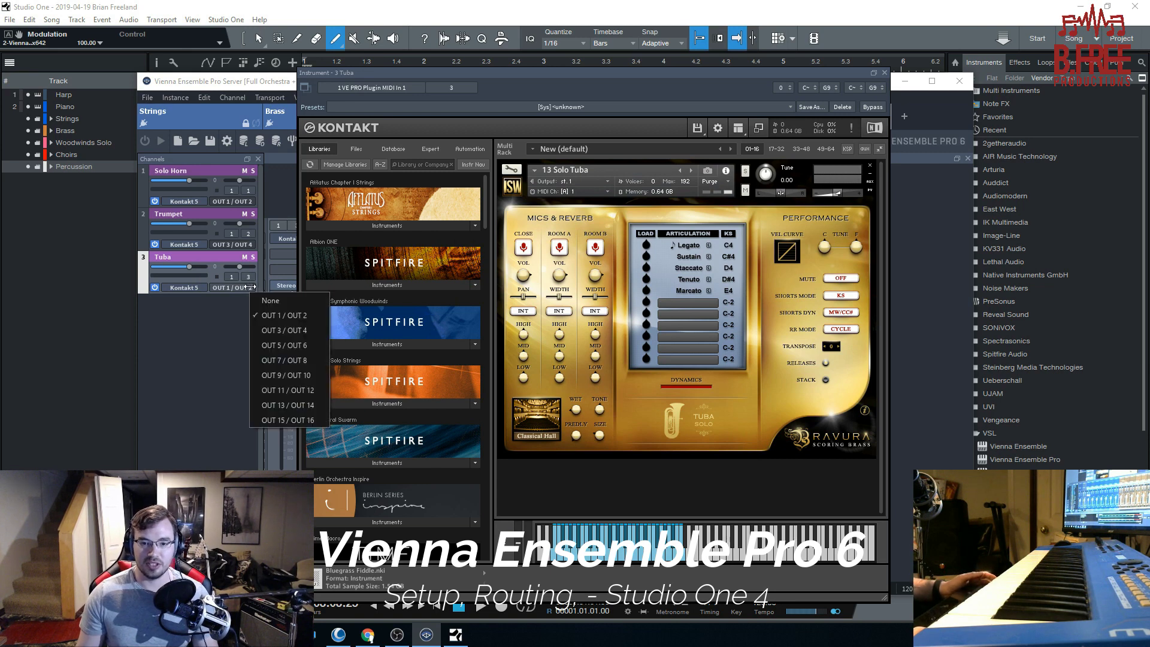
click(281, 343)
drag(442, 77, 604, 84)
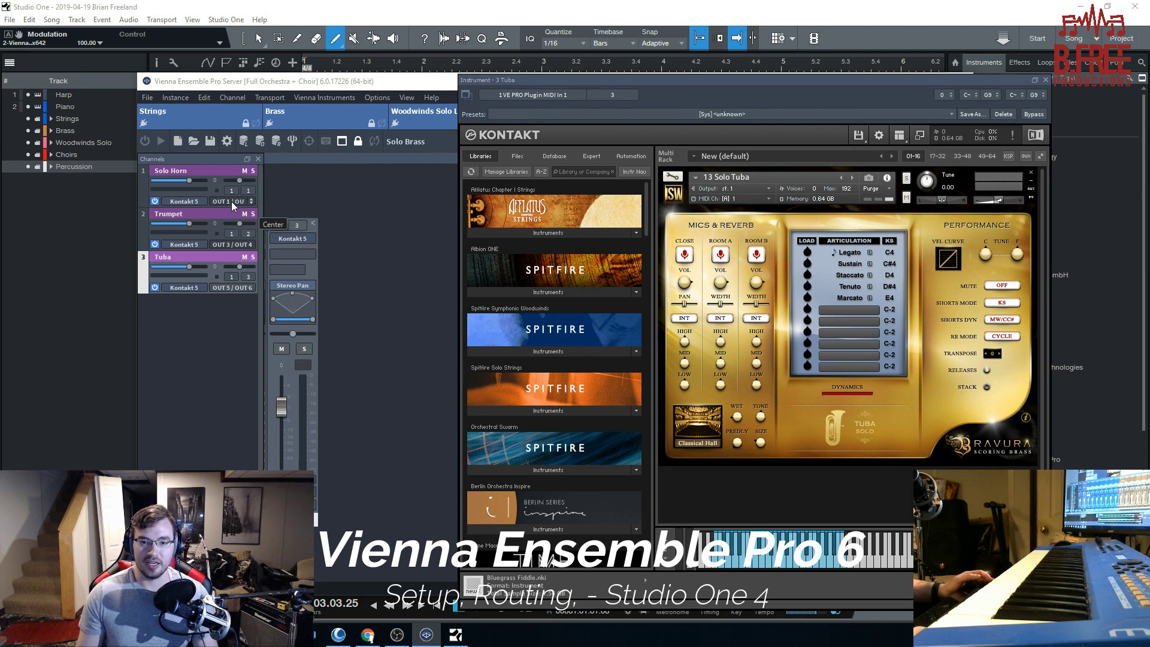
Step: Review the output assignments of the Solo Horn, Trumpet and Tuba channels
click(239, 203)
click(279, 228)
click(251, 245)
click(279, 282)
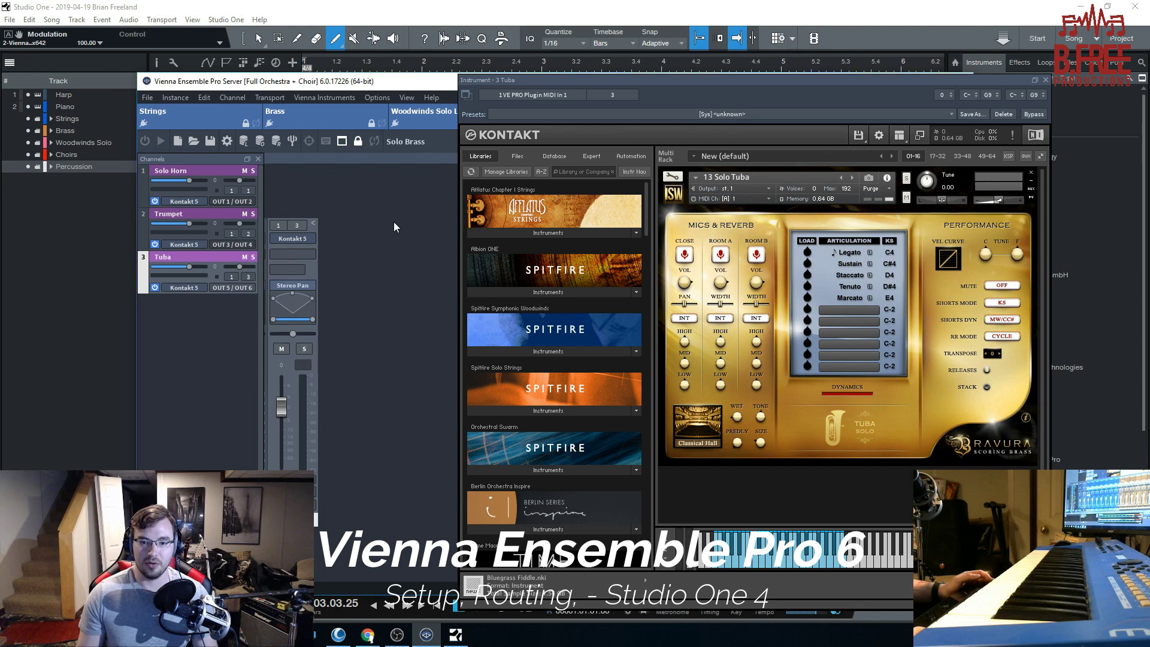
click(251, 288)
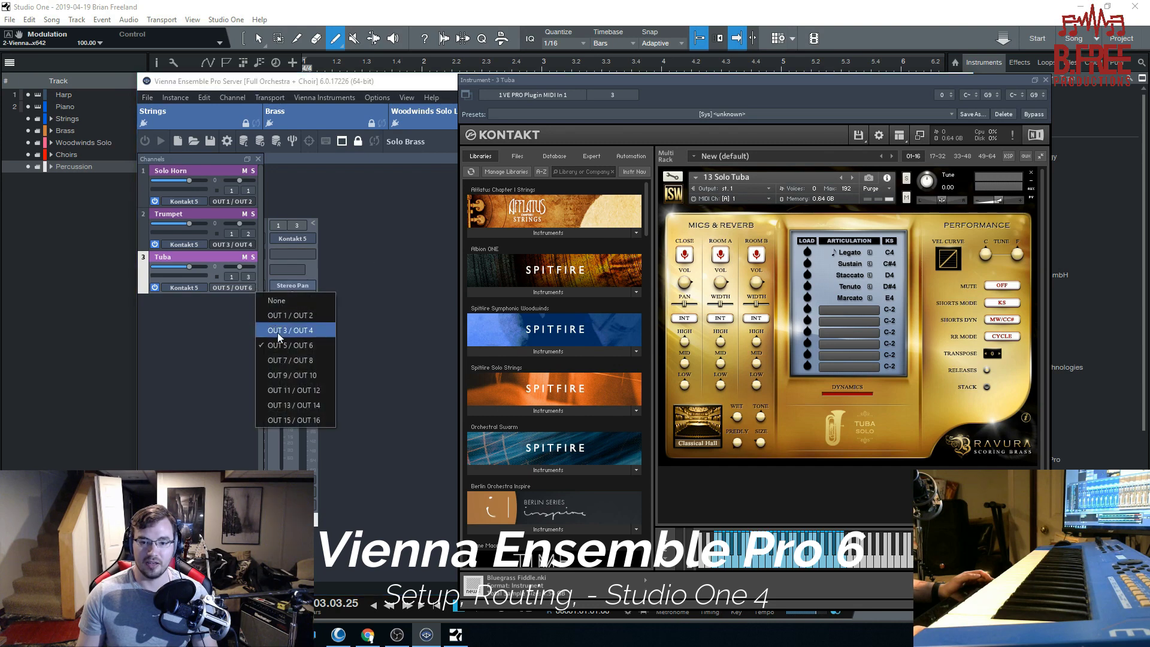
click(461, 2)
Step: Close the Tuba's Kontakt window and switch to Studio One
click(426, 635)
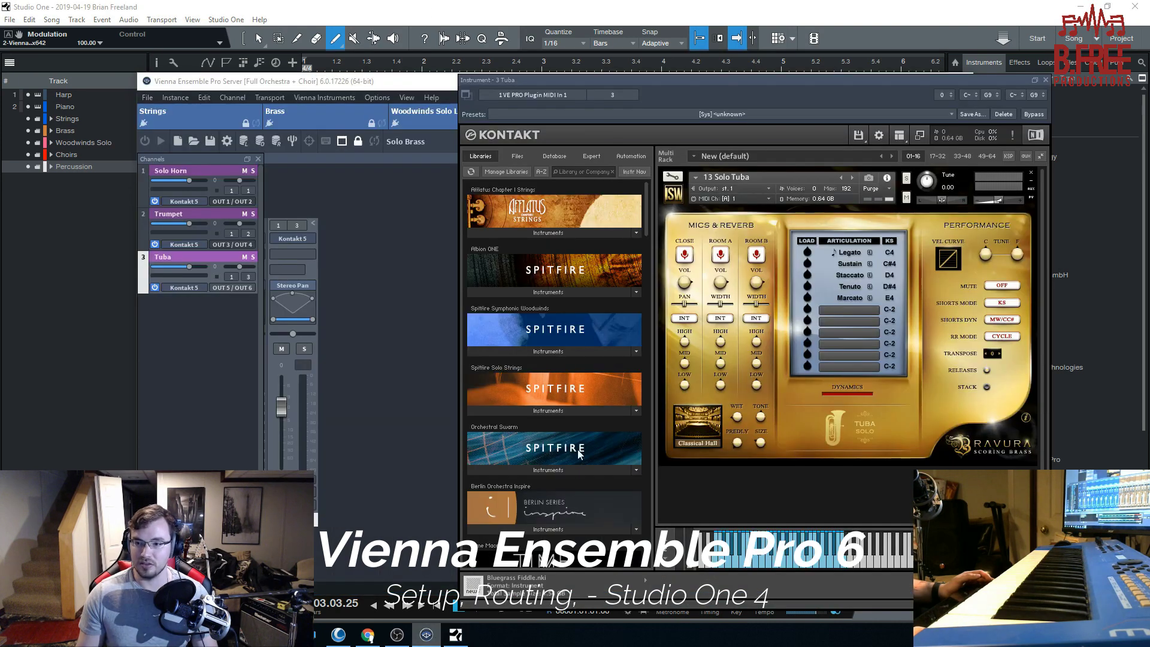
double_click(817, 79)
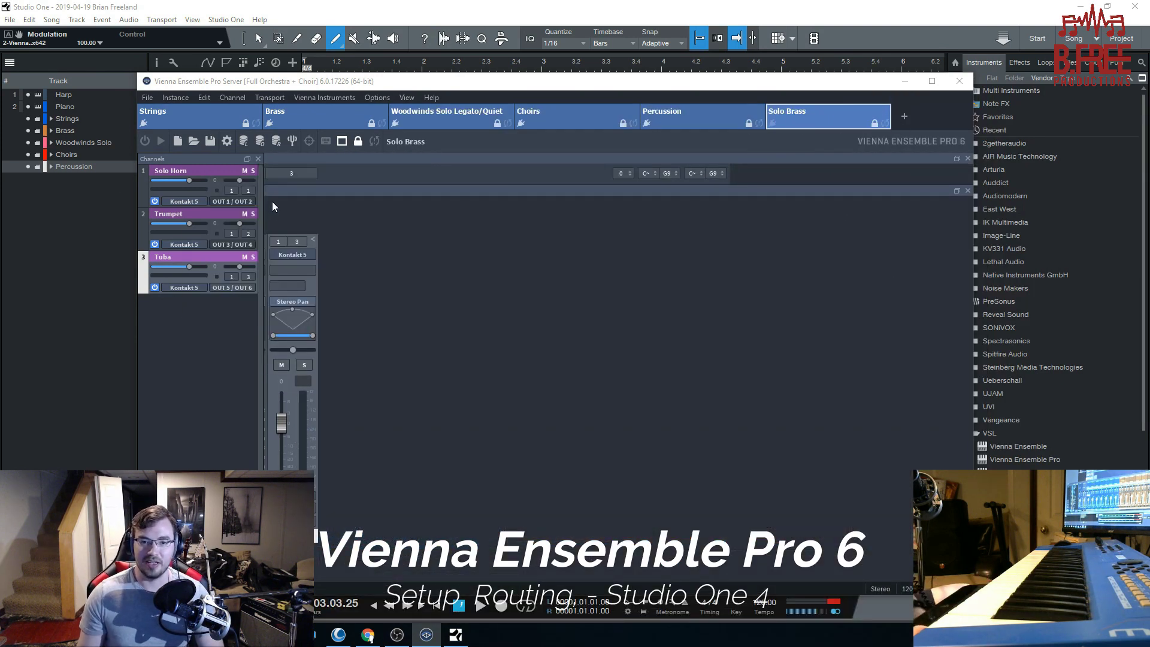
click(680, 8)
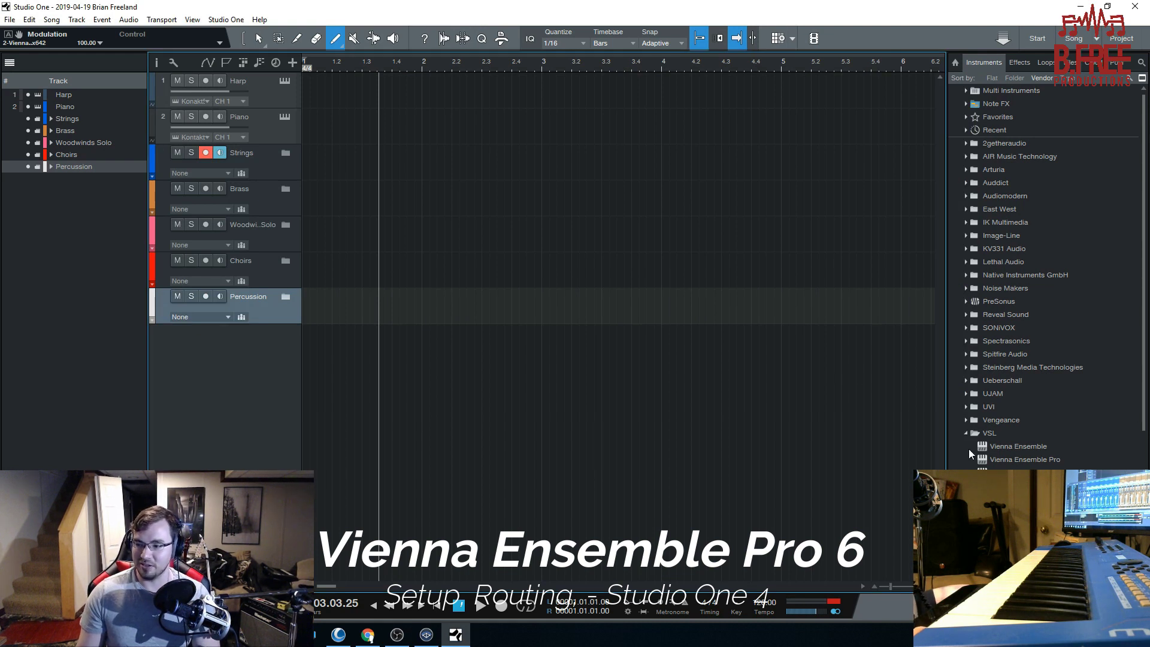
Step: Add Vienna Ensemble Pro x64 from the VSL instruments as a new instrument track below Percussion
scroll(971, 458, down, 3)
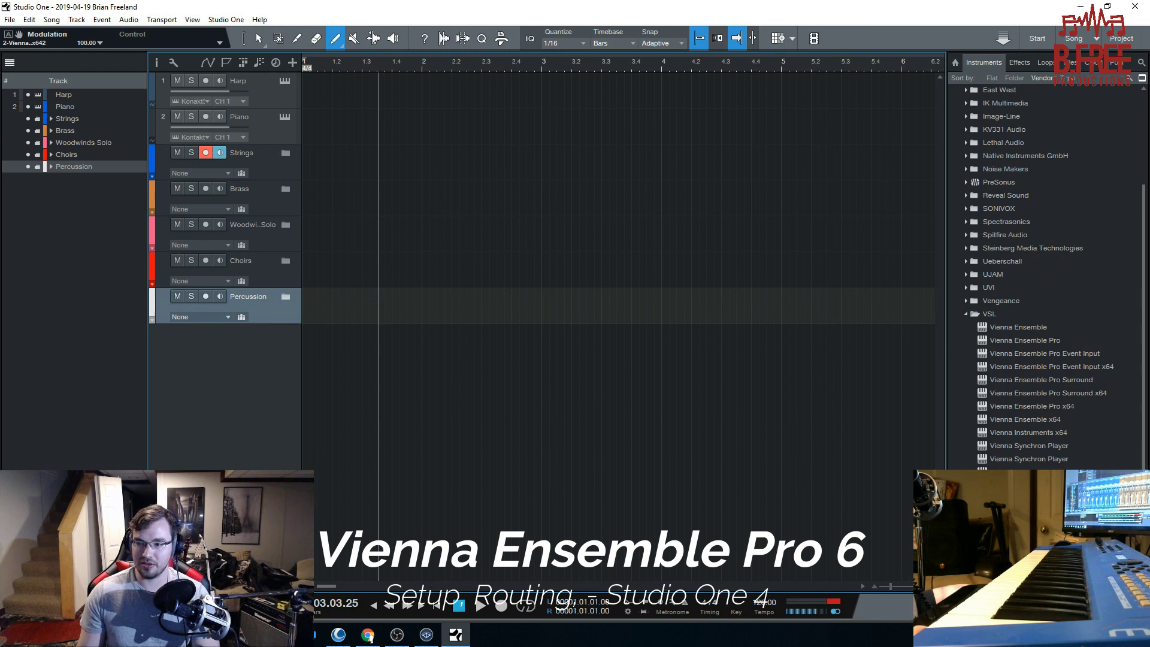
click(1018, 62)
click(989, 62)
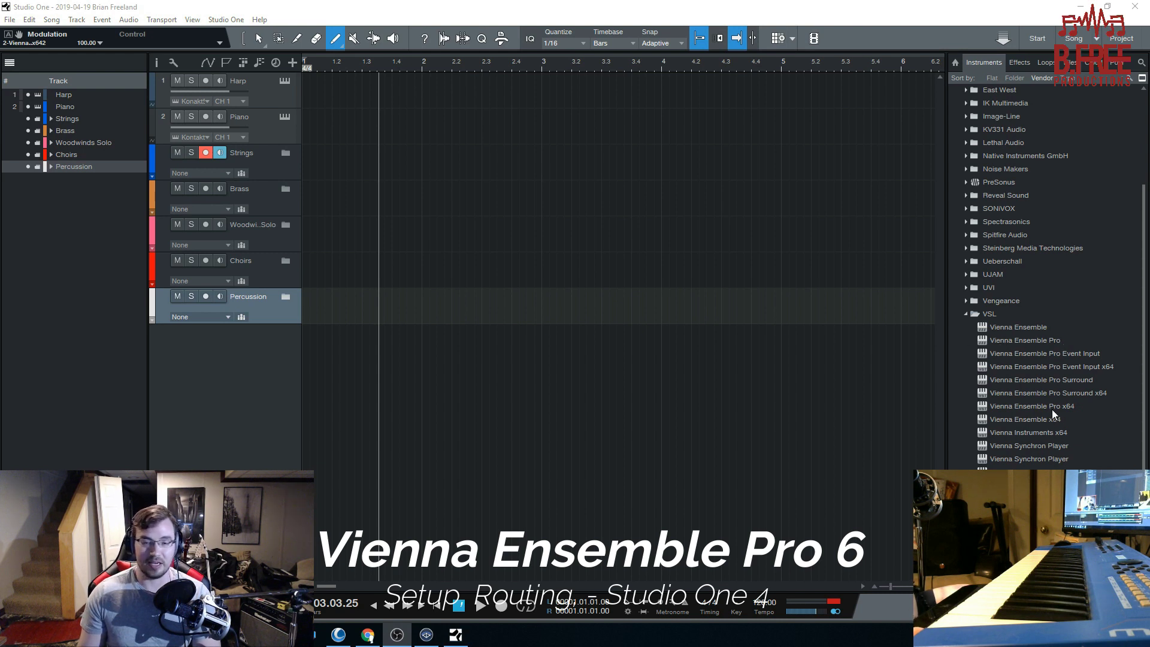
drag(1051, 406, 190, 353)
drag(480, 80, 513, 117)
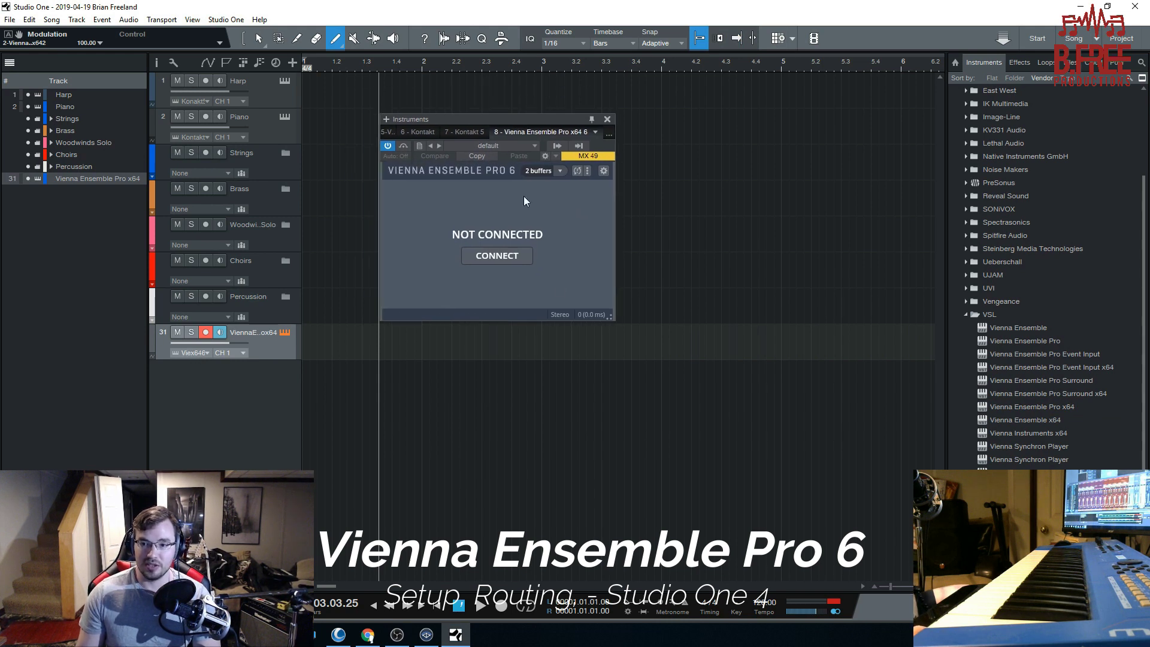
Step: Connect the new Vienna Ensemble Pro x64 plugin to the Solo Brass instance on the localhost server
click(496, 257)
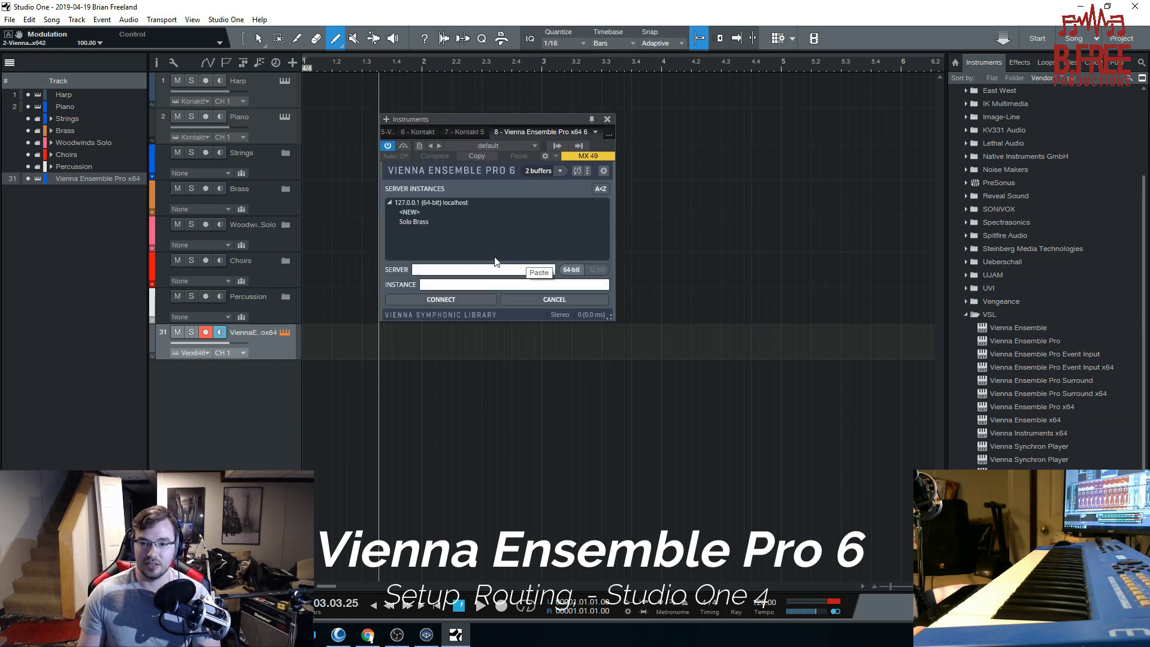
click(416, 225)
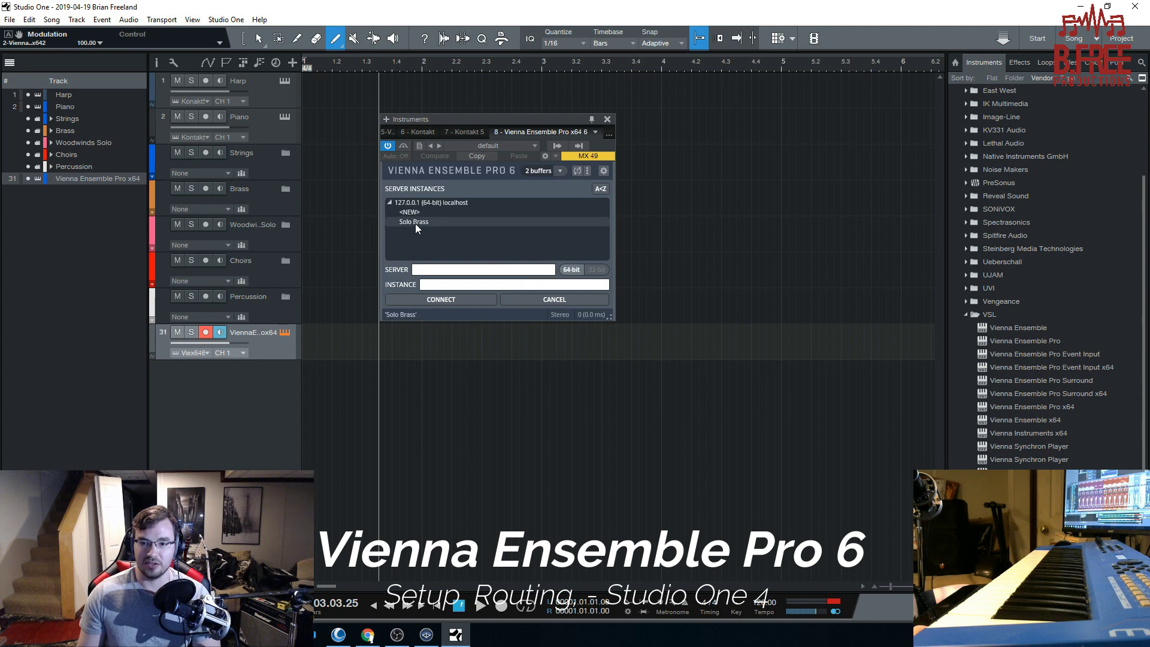
double_click(416, 223)
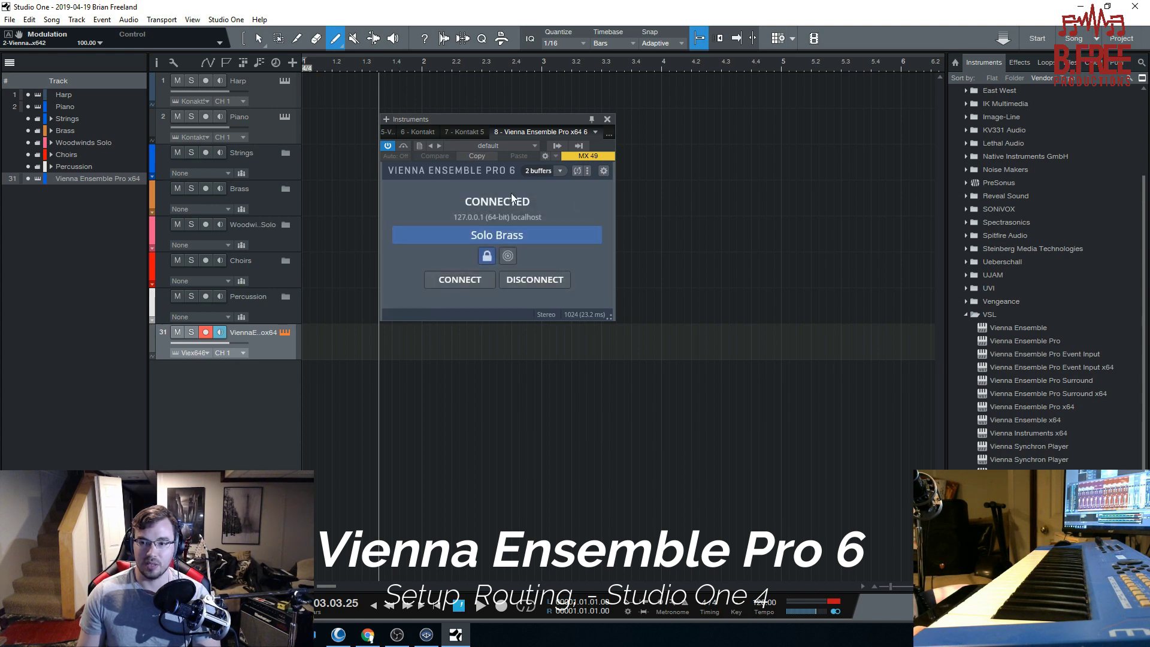
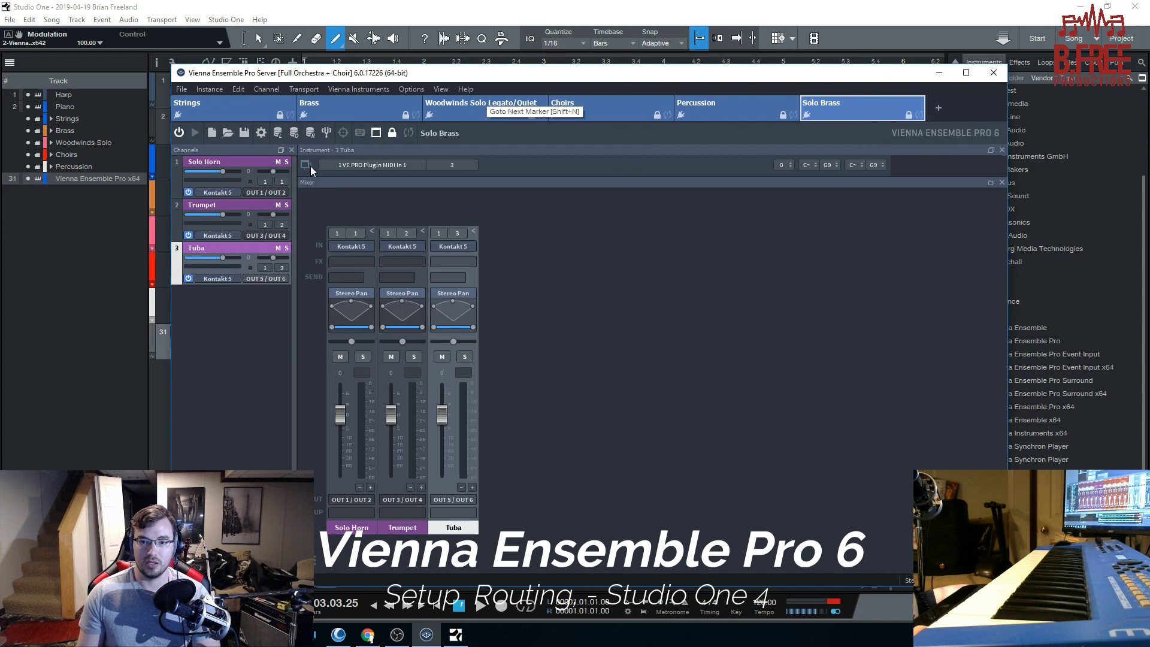
Step: Select the Solo Horn channel in Vienna Ensemble Pro, switch back to Studio One and close the plugin window
click(226, 160)
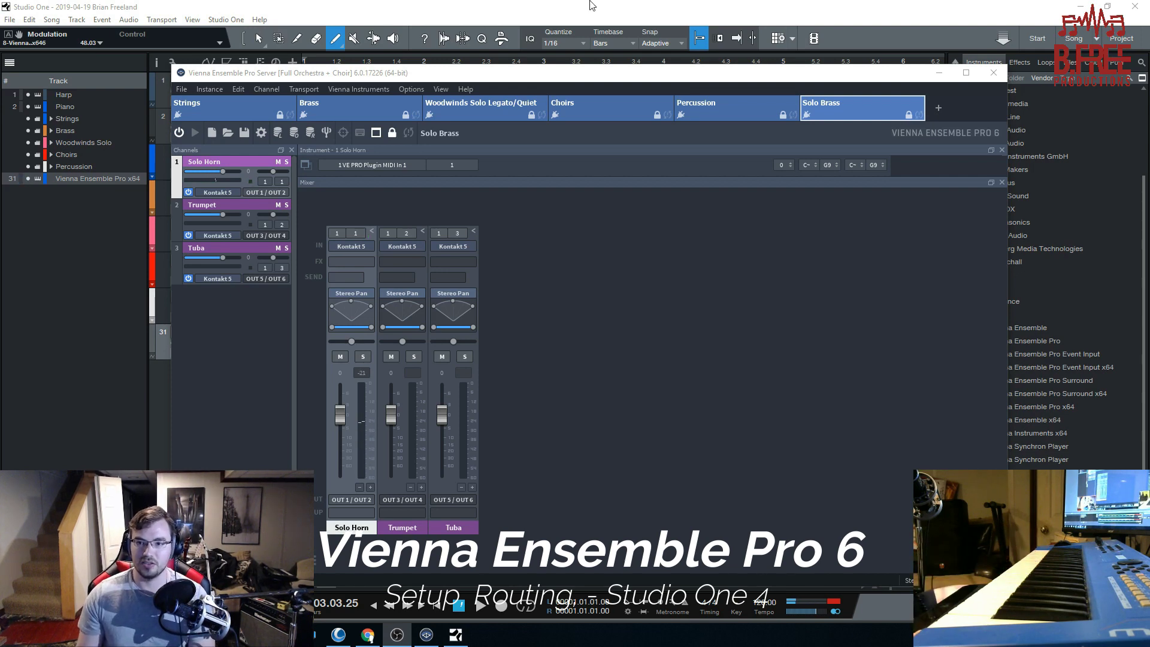
click(590, 2)
click(342, 45)
click(303, 340)
click(340, 48)
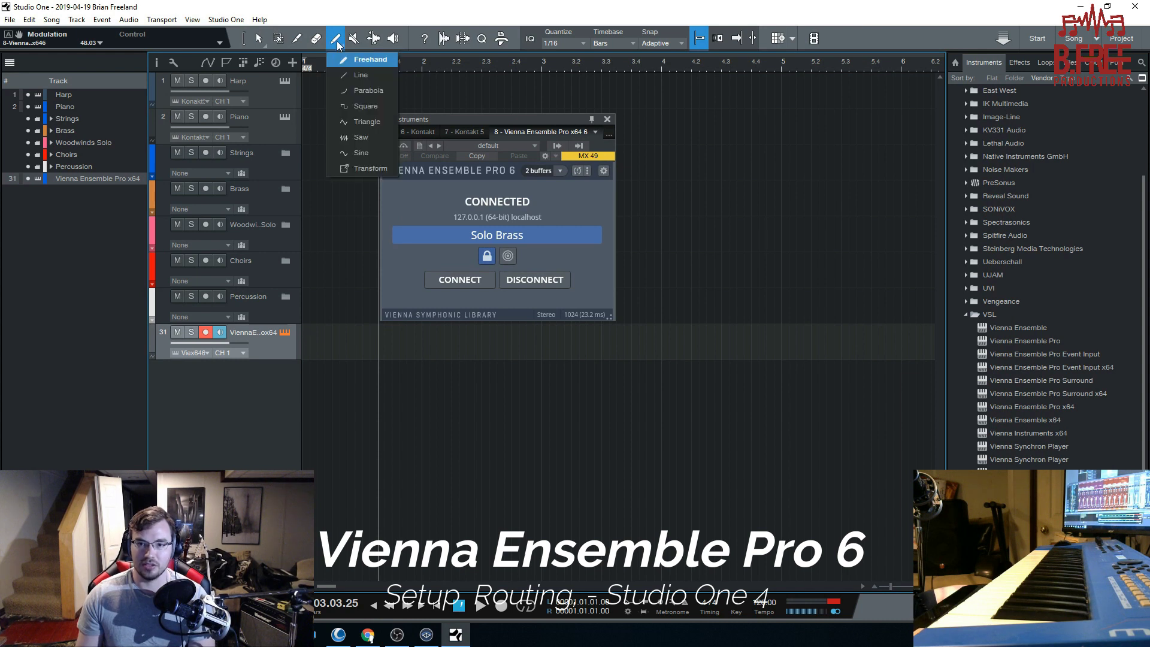
click(606, 120)
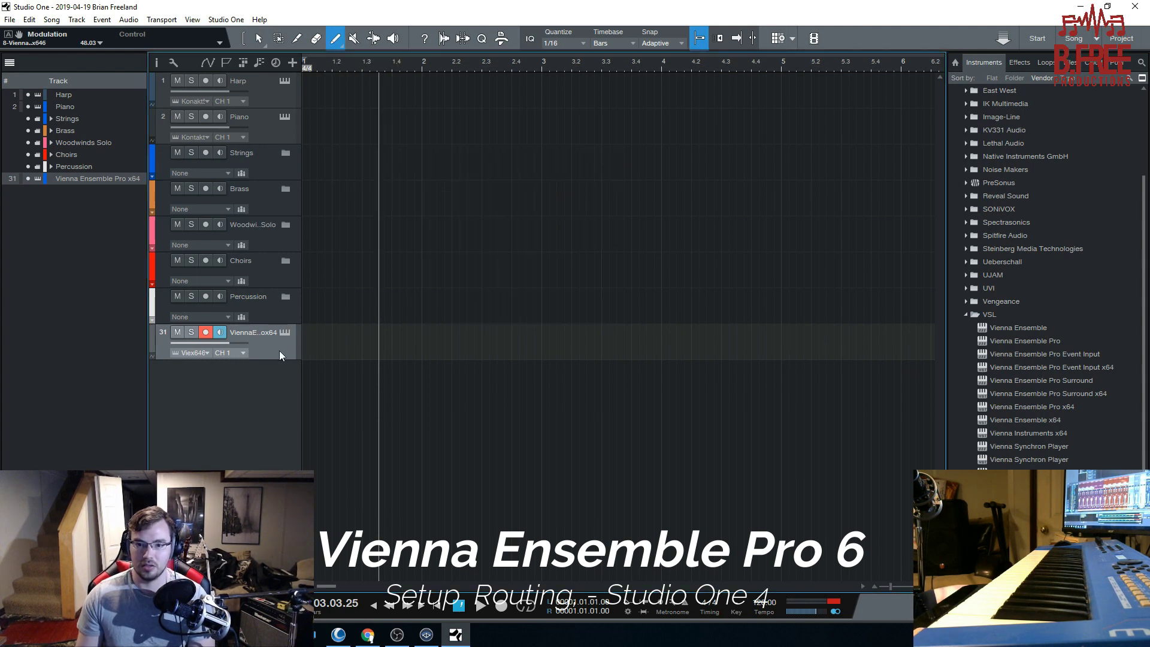
Step: Draw a one-bar part on the Vienna Ensemble Pro x64 track and enter a few test notes starting with C4
drag(303, 342, 421, 357)
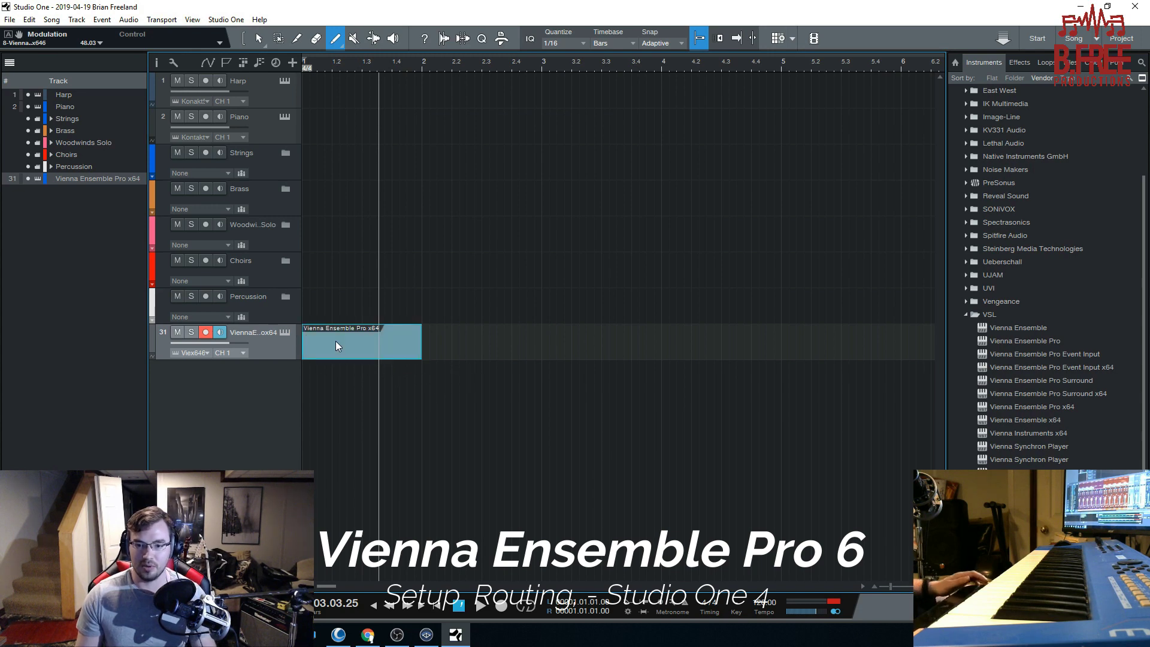
double_click(335, 340)
click(604, 232)
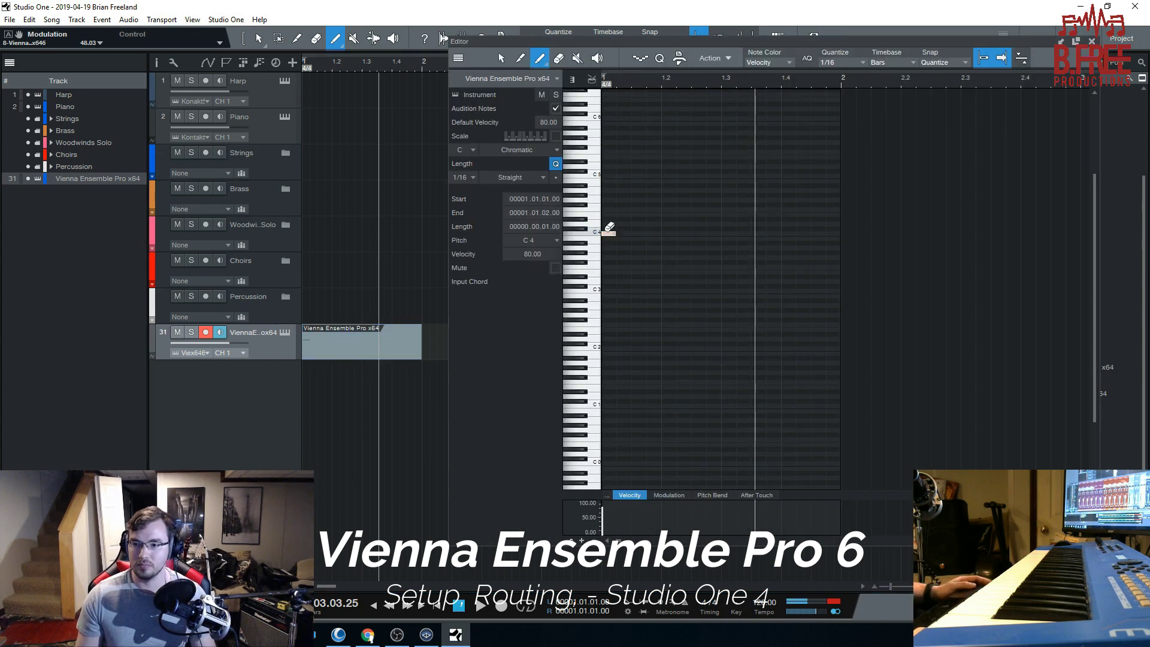
mouse_move(619, 235)
mouse_down()
mouse_move(672, 240)
mouse_move(661, 237)
mouse_move(661, 254)
mouse_move(683, 262)
mouse_move(781, 278)
mouse_up()
click(633, 253)
Step: Play back the test notes on the Vienna Ensemble Pro x64 track and stop playback
click(457, 605)
click(477, 605)
click(458, 605)
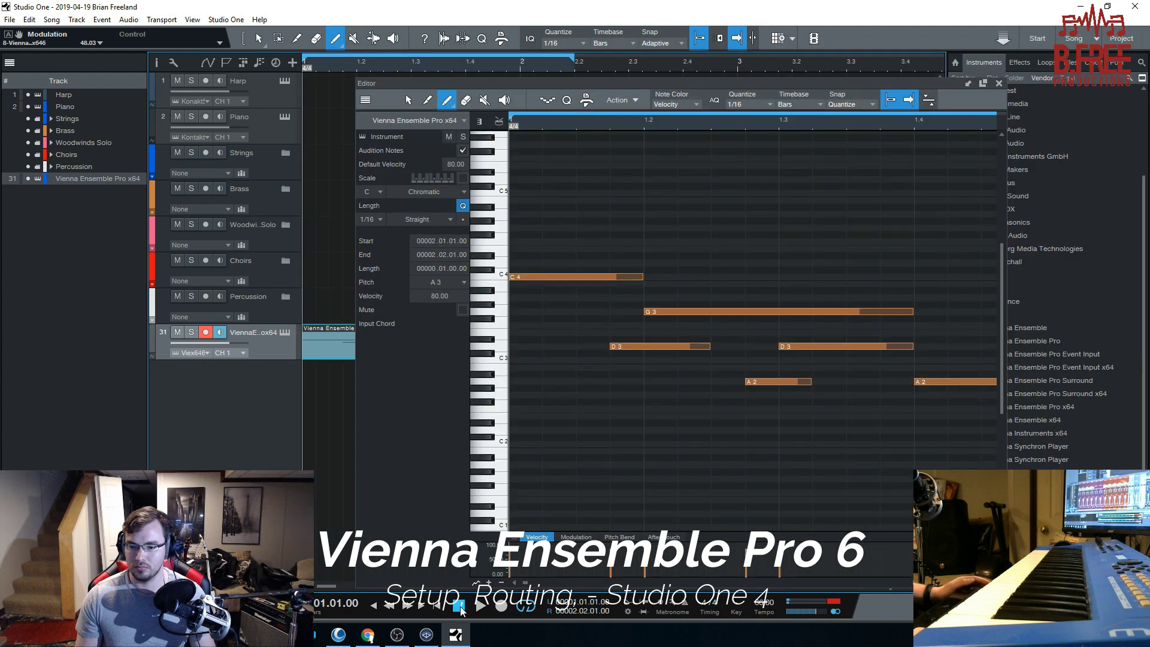
key(space)
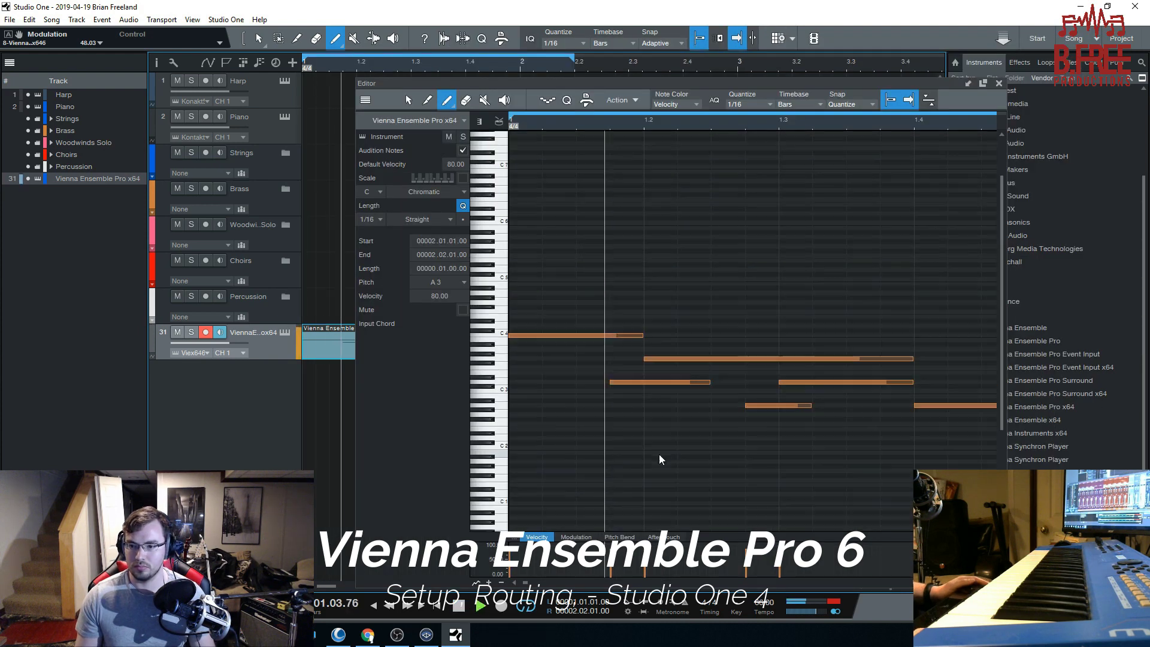
scroll(727, 123, down, 4)
scroll(623, 380, down, 1)
key(space)
scroll(652, 359, up, 3)
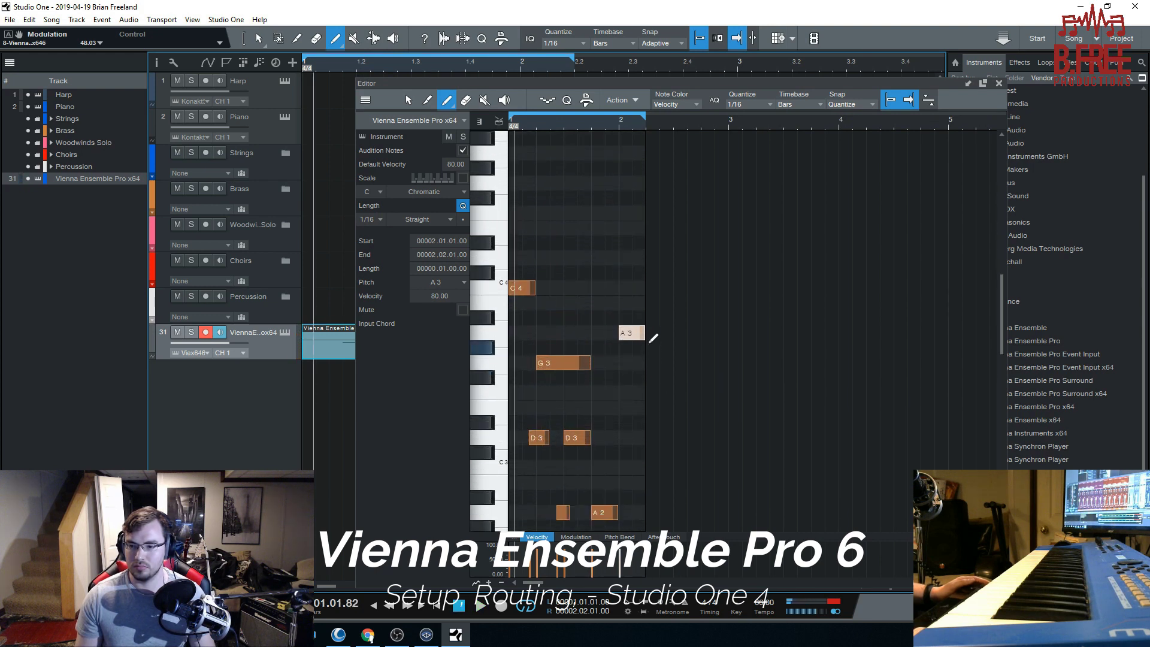
Step: Move the note editor off the arrangement and erase the stray part overlapping the end of the test part
drag(519, 83, 853, 93)
click(569, 331)
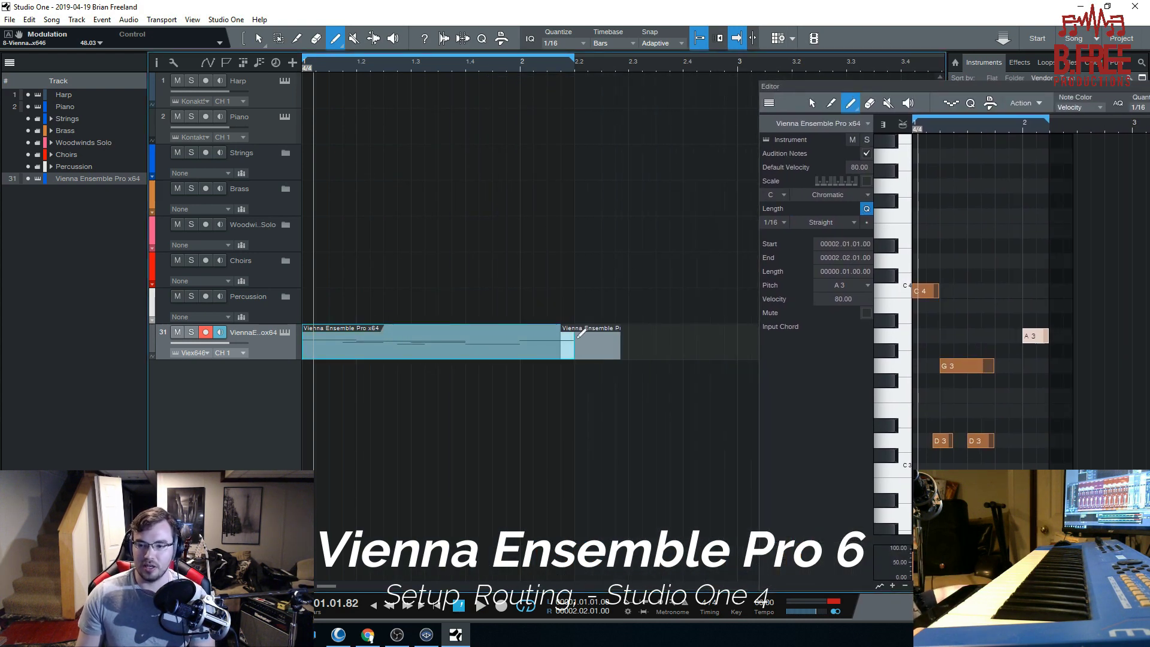
right_click(578, 335)
click(608, 304)
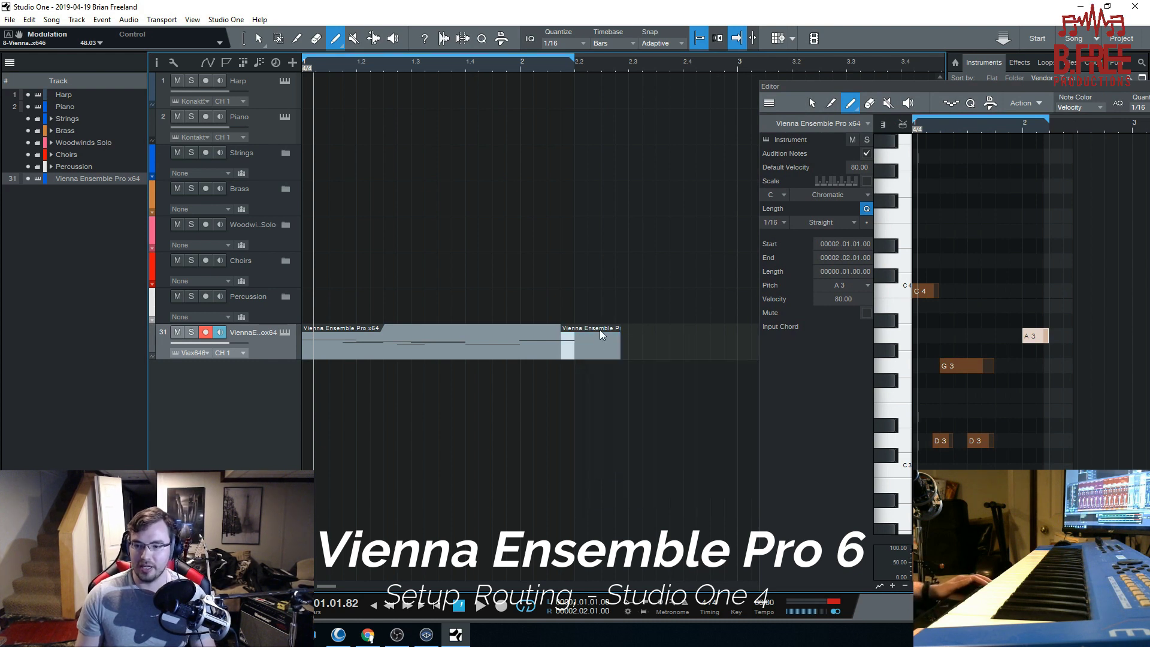
right_click(576, 239)
click(637, 252)
click(621, 337)
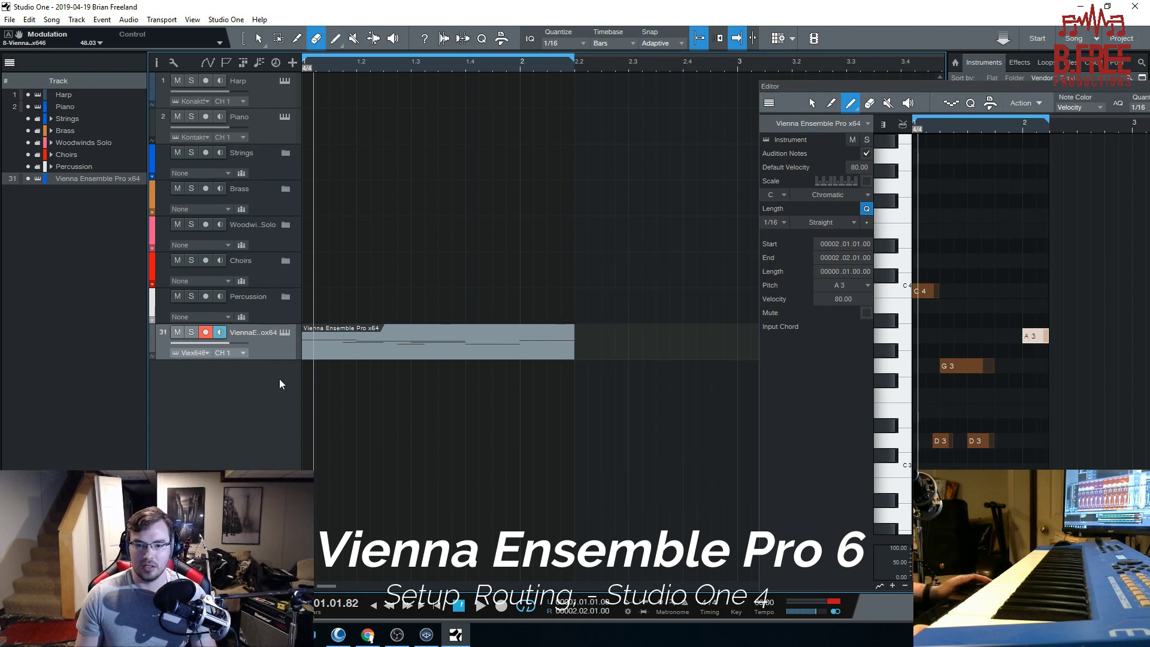
Step: Rename the Vienna Ensemble Pro x64 track as Solo Horn
double_click(257, 333)
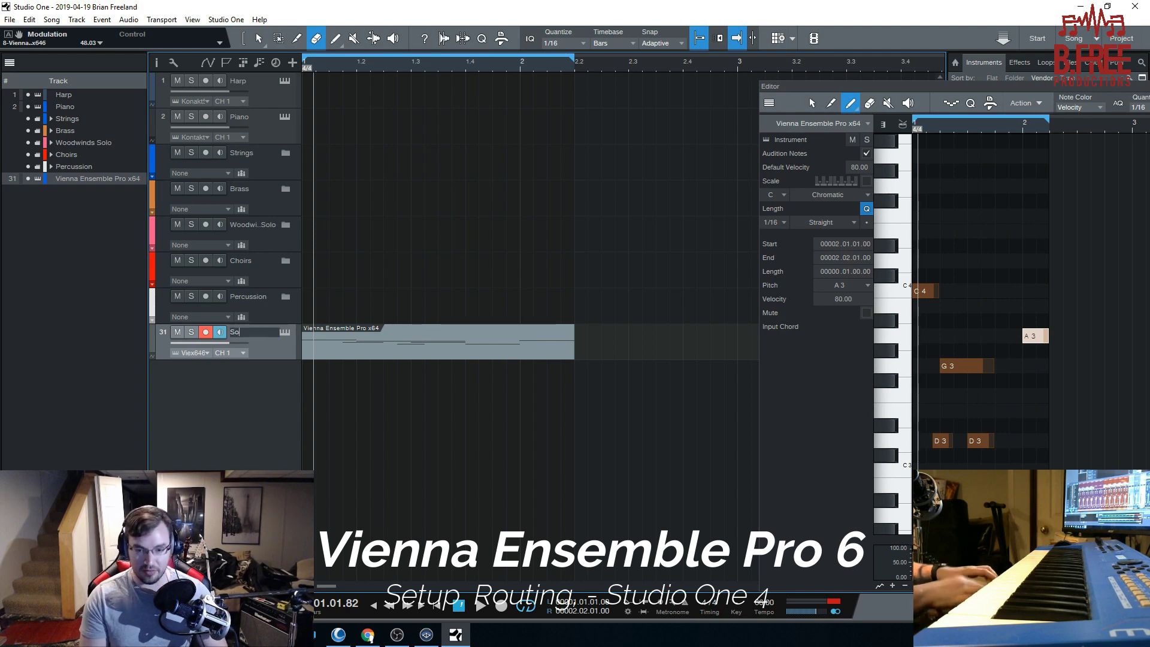
text(Solo Horn)
key(Return)
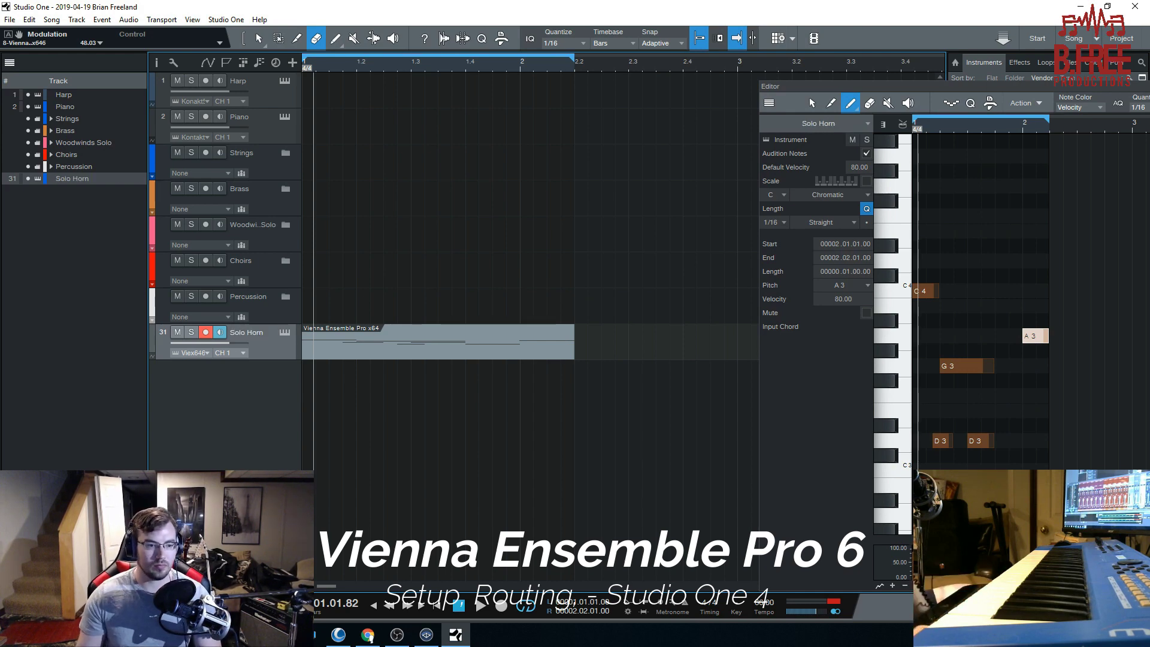
Step: Show the mixing console and colour the Solo Horn track orange, keeping the console clear of the track area
key(F3)
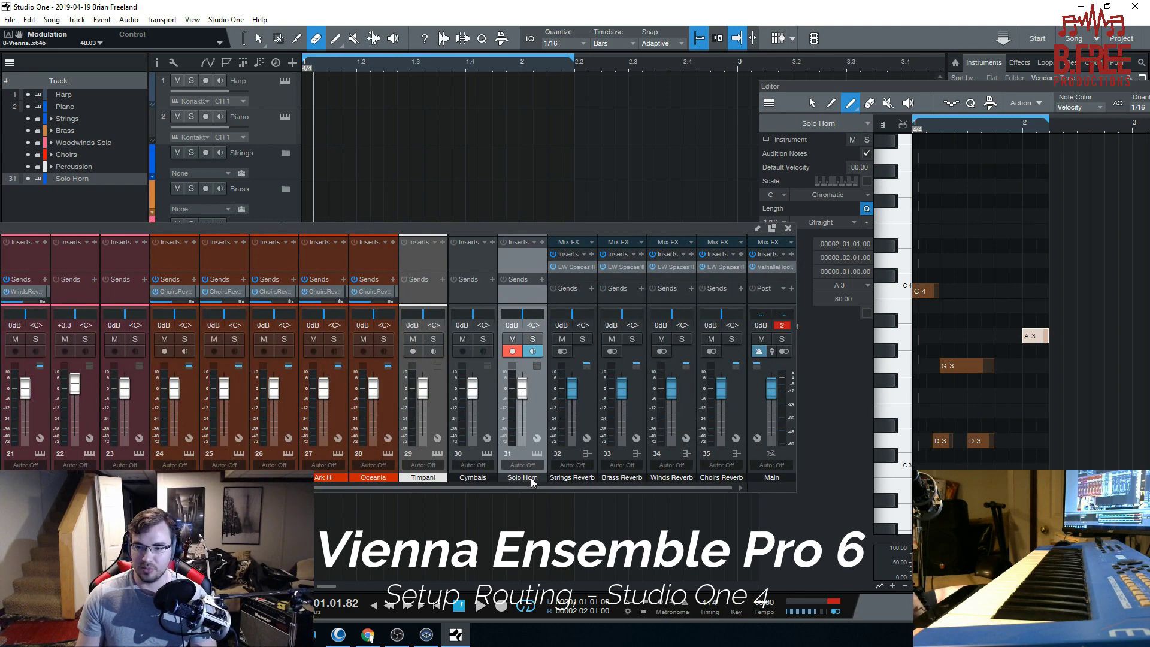
drag(540, 225, 673, 369)
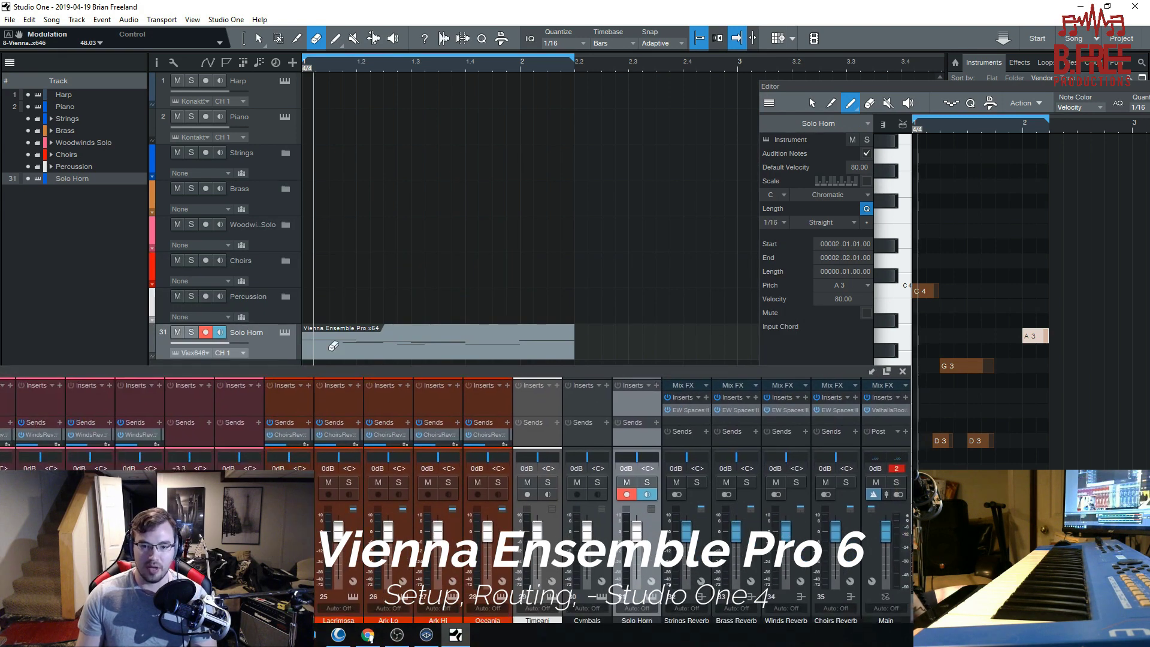
click(153, 341)
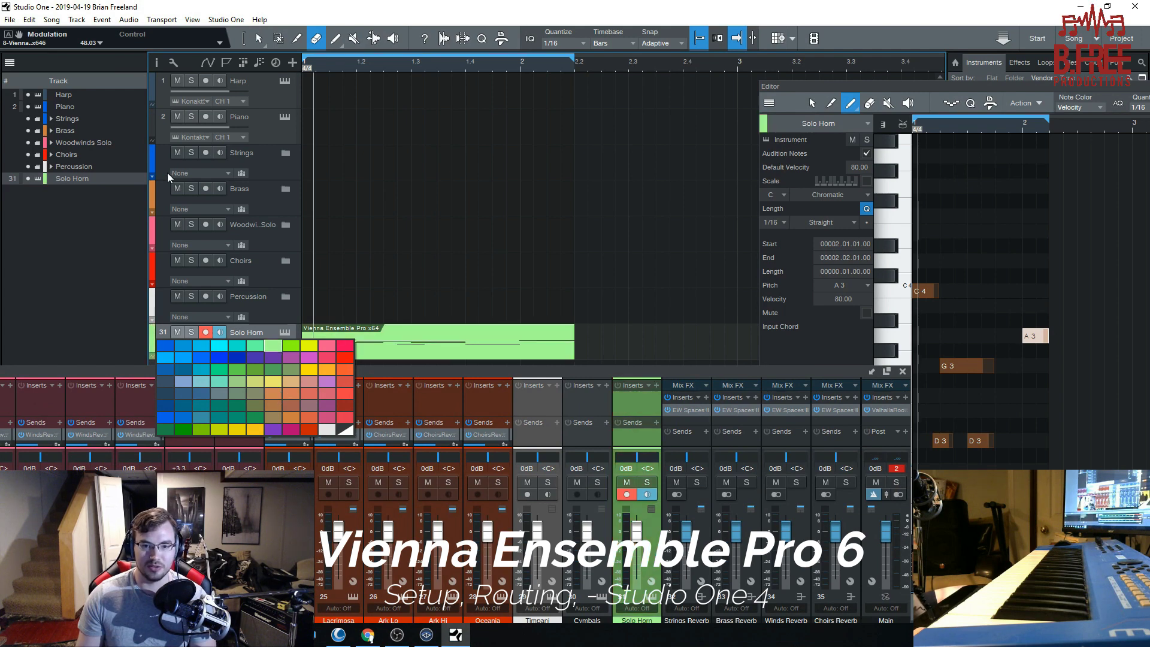
click(277, 397)
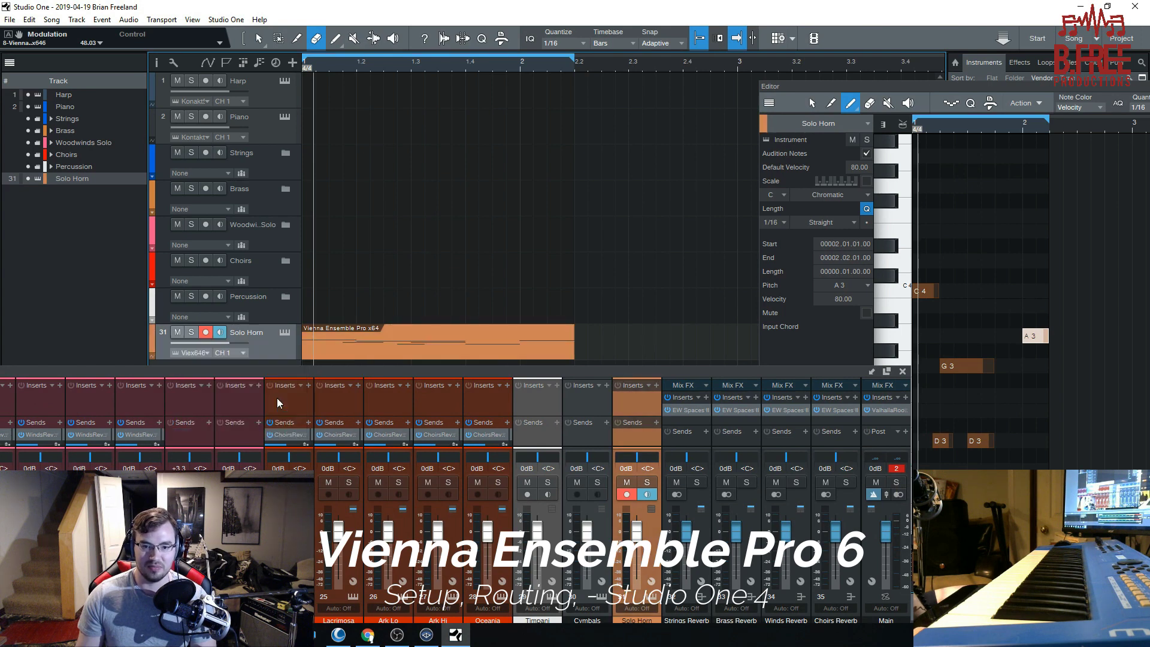
drag(600, 372, 0, 229)
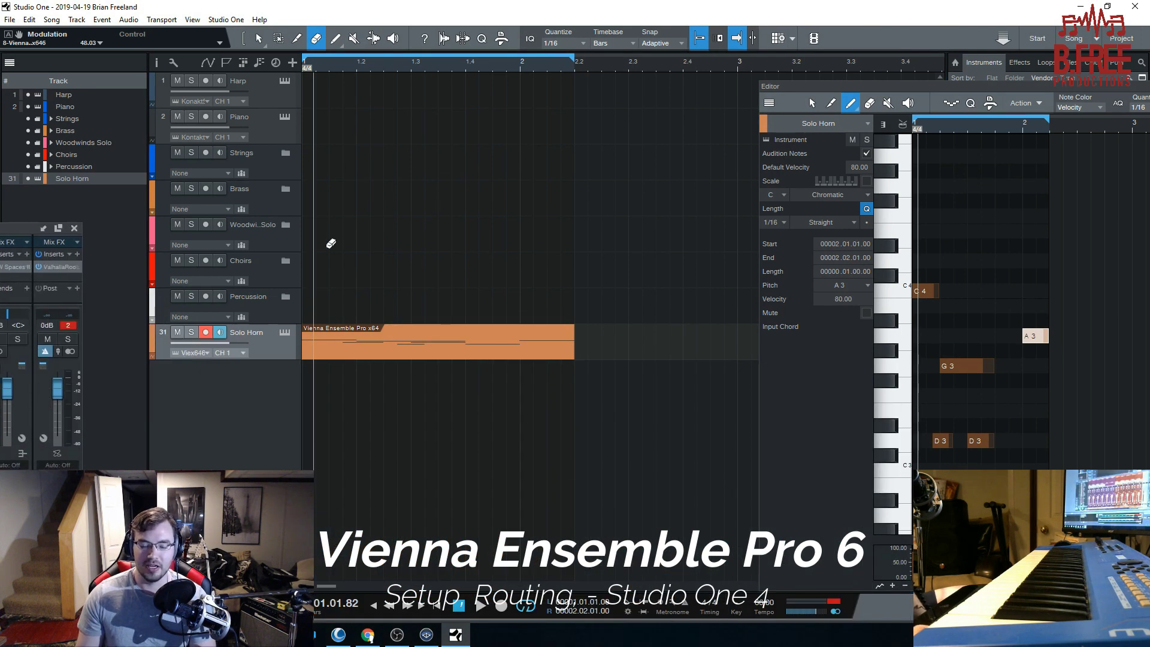
Step: Review the Trumpet, Solo Horn and Tuba channels in Vienna Ensemble Pro, then switch back to Studio One
click(426, 635)
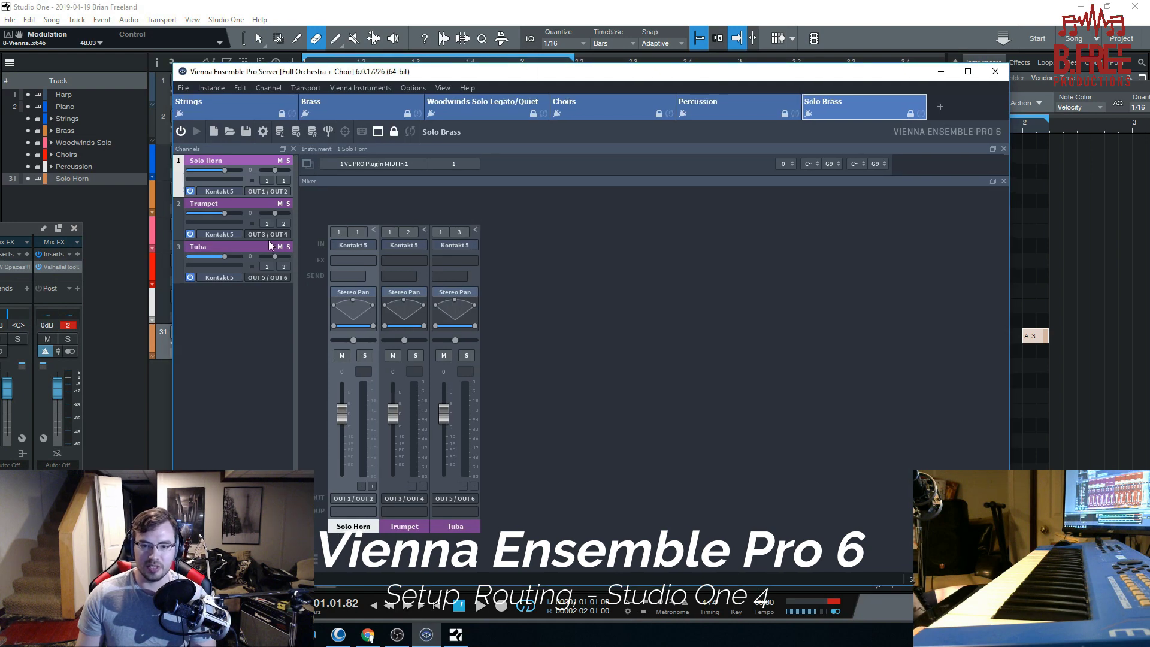
click(229, 202)
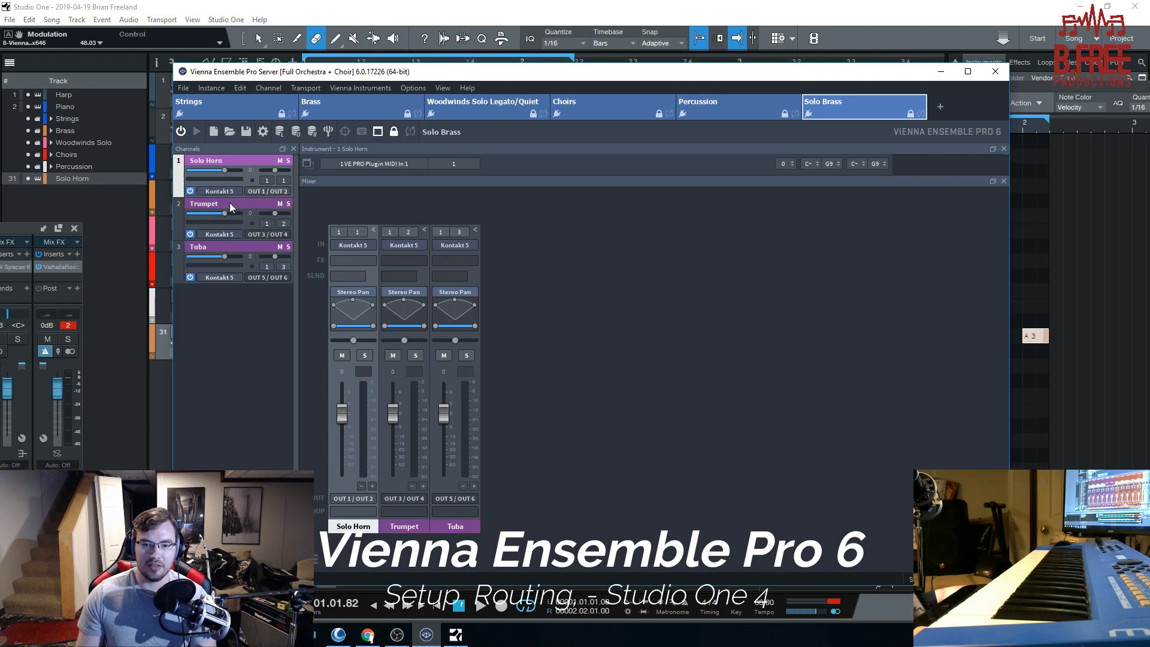
click(239, 166)
click(245, 246)
click(480, 6)
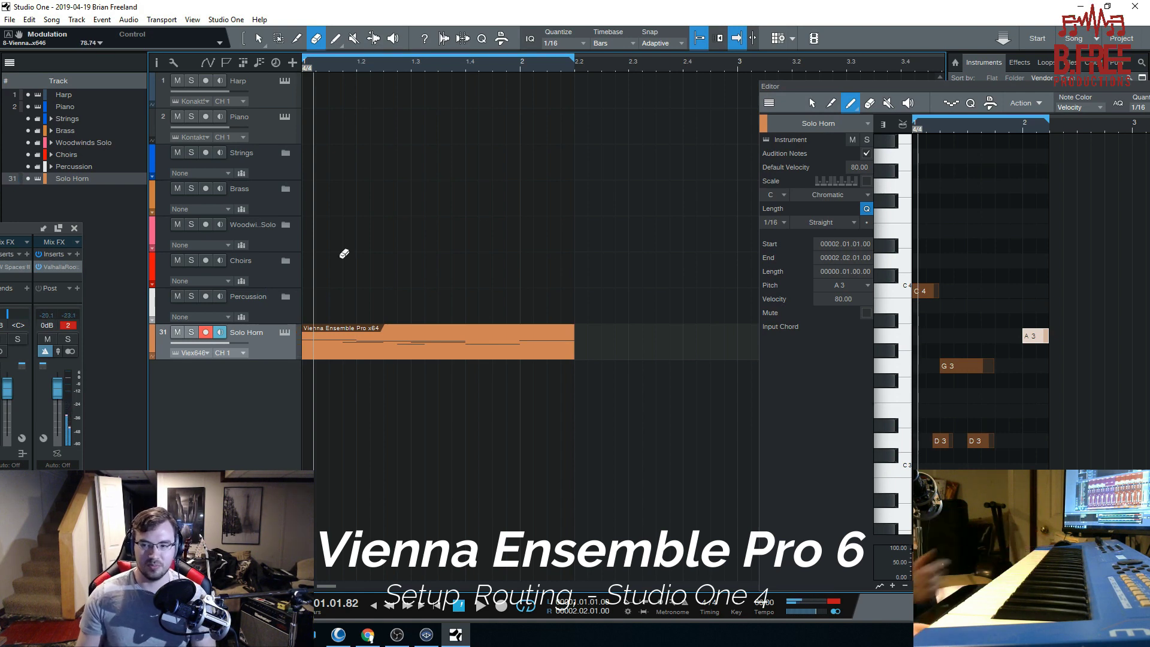
Step: Reposition the note editor, open the Solo Horn track's Vienna Ensemble Pro plugin and list its output pairs
drag(934, 72, 766, 65)
drag(982, 82, 935, 86)
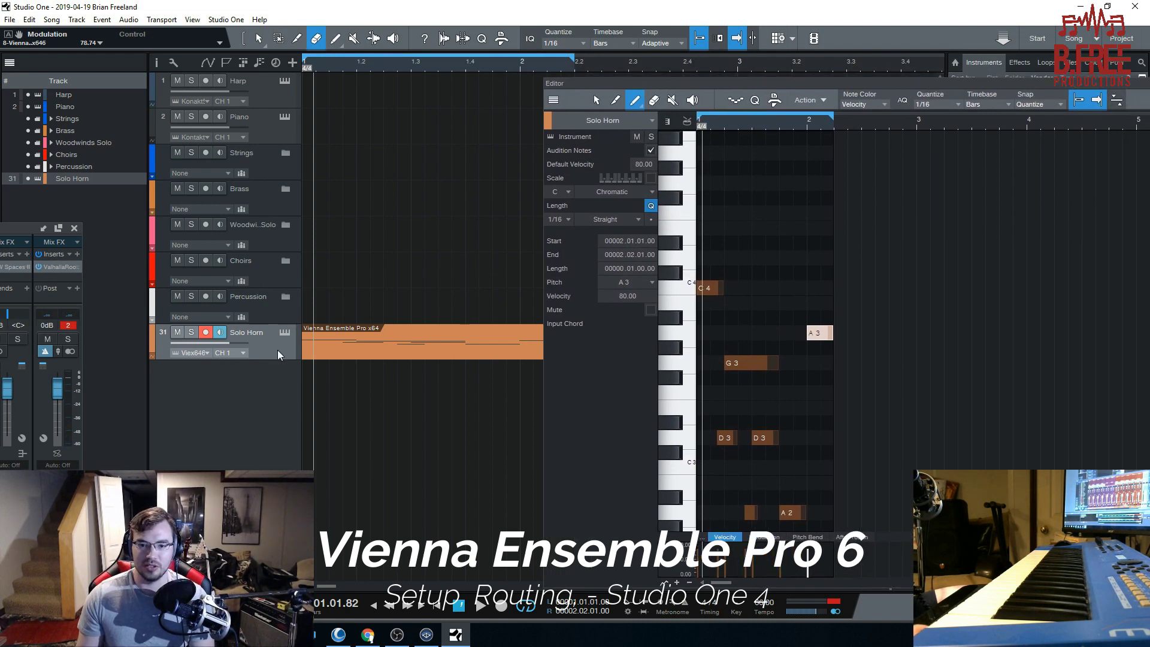
click(285, 333)
drag(521, 118, 489, 118)
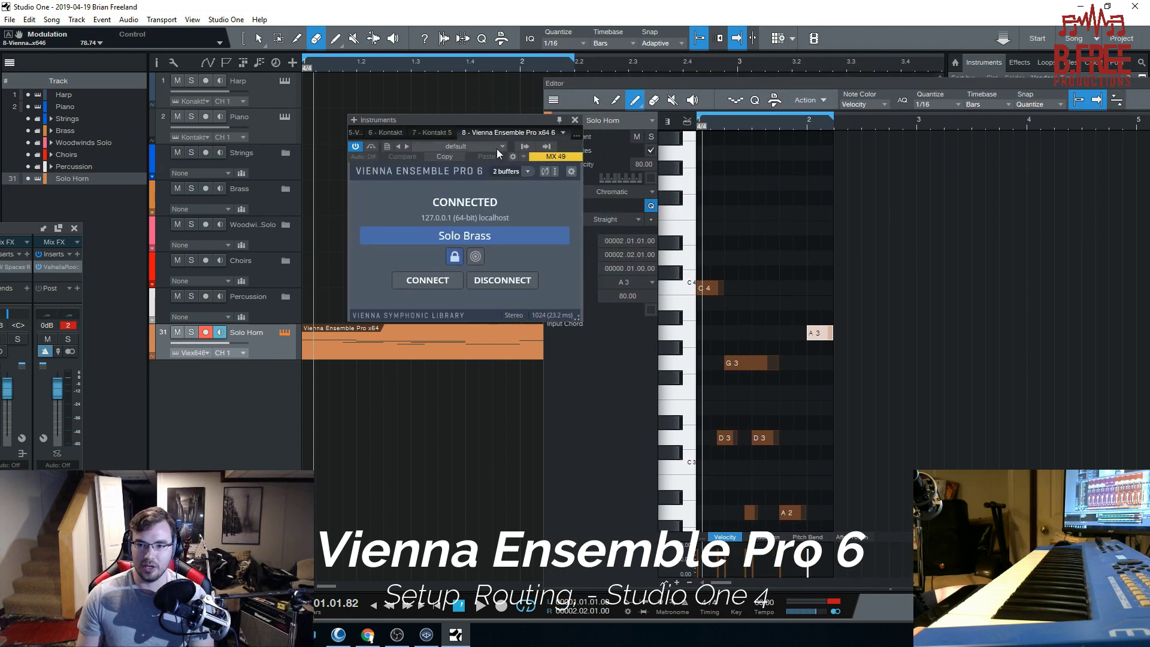
click(527, 146)
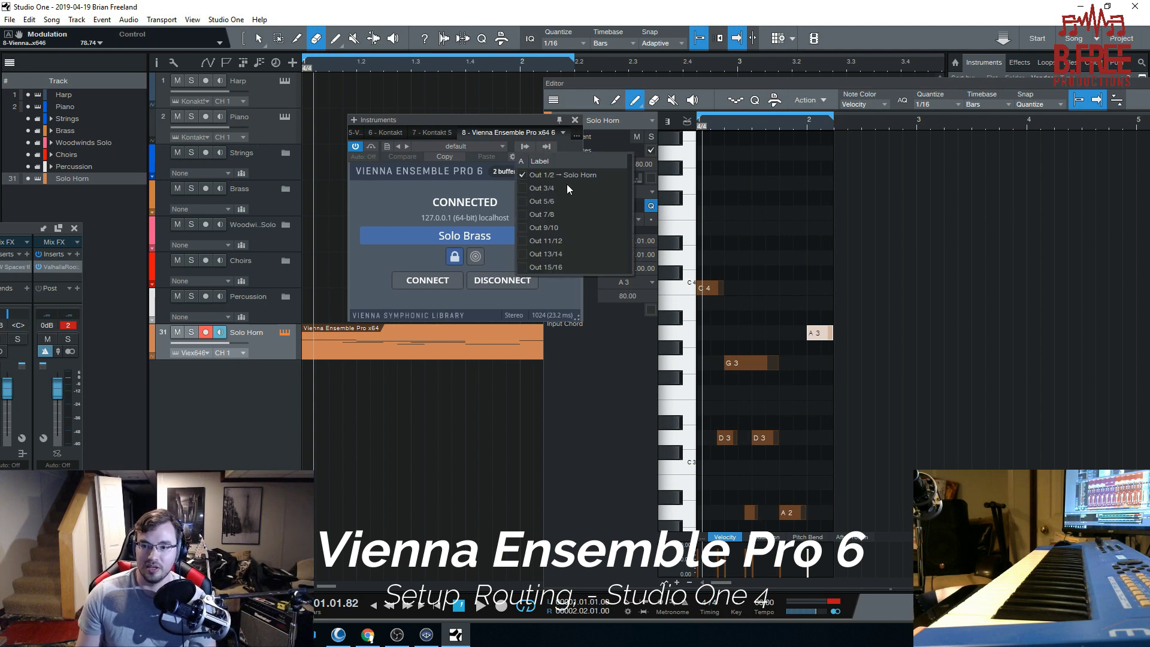
Step: Check the channels' output assignments in the Solo Brass instance of Vienna Ensemble Pro and return to Studio One
click(426, 636)
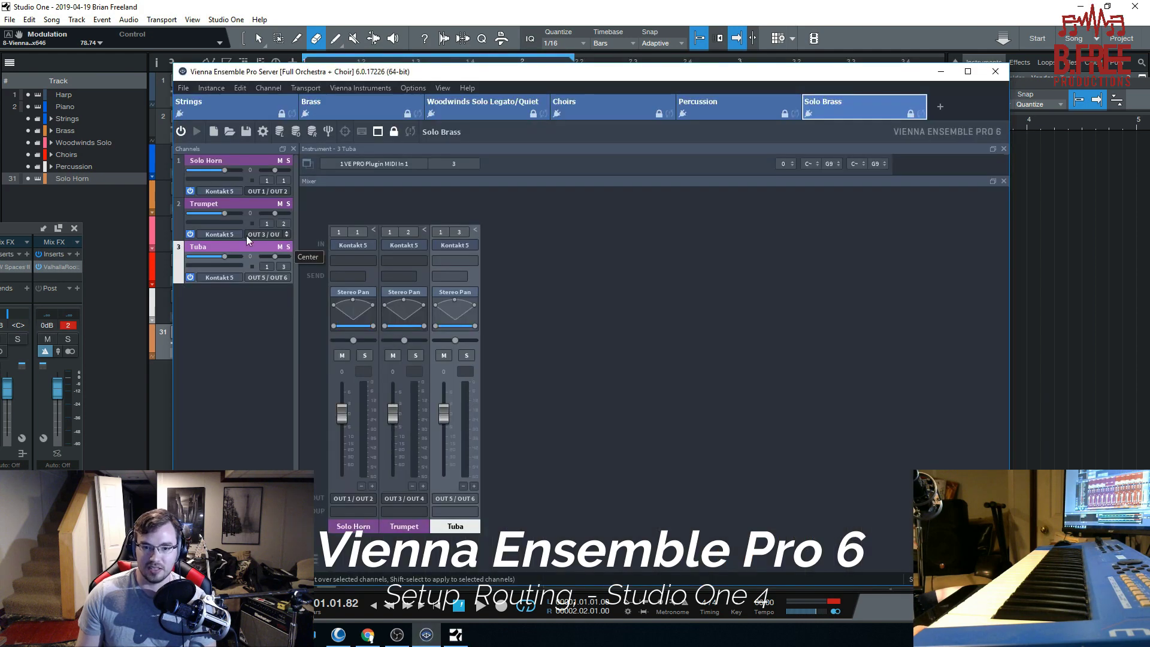
click(275, 278)
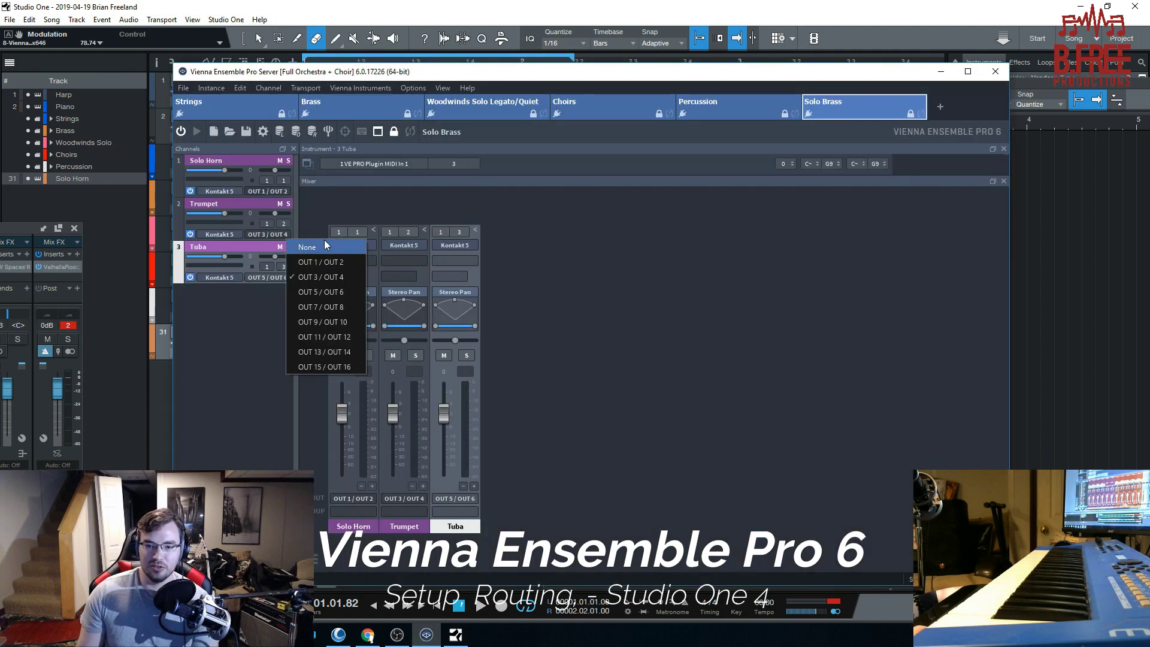
click(324, 292)
click(286, 279)
click(304, 334)
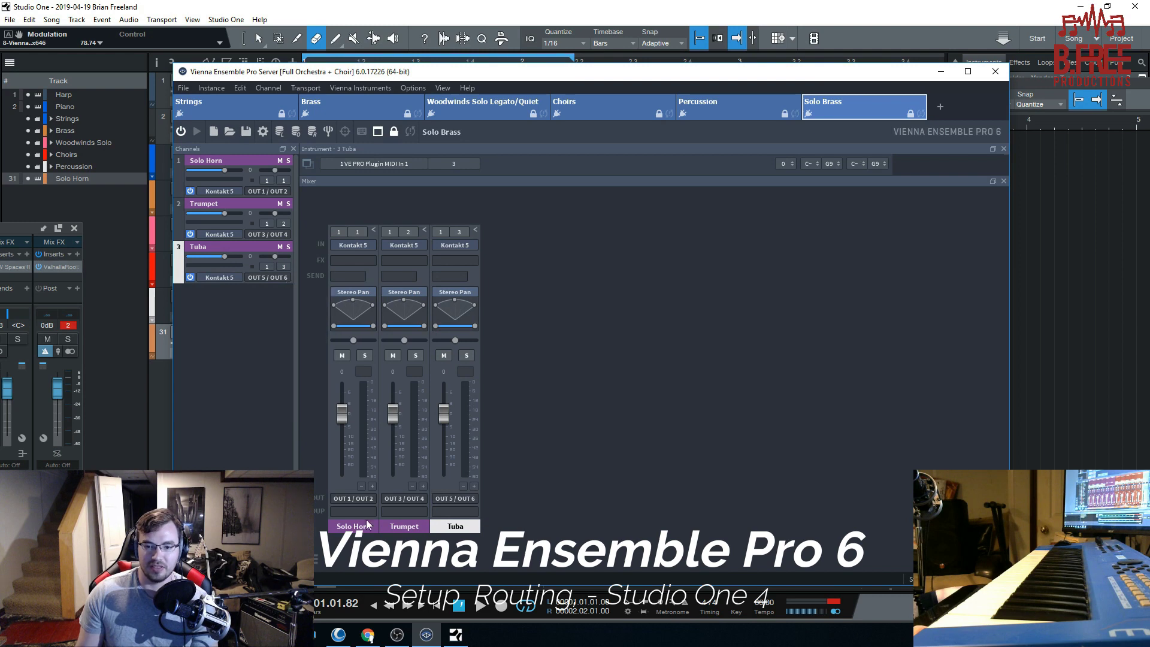
click(596, 5)
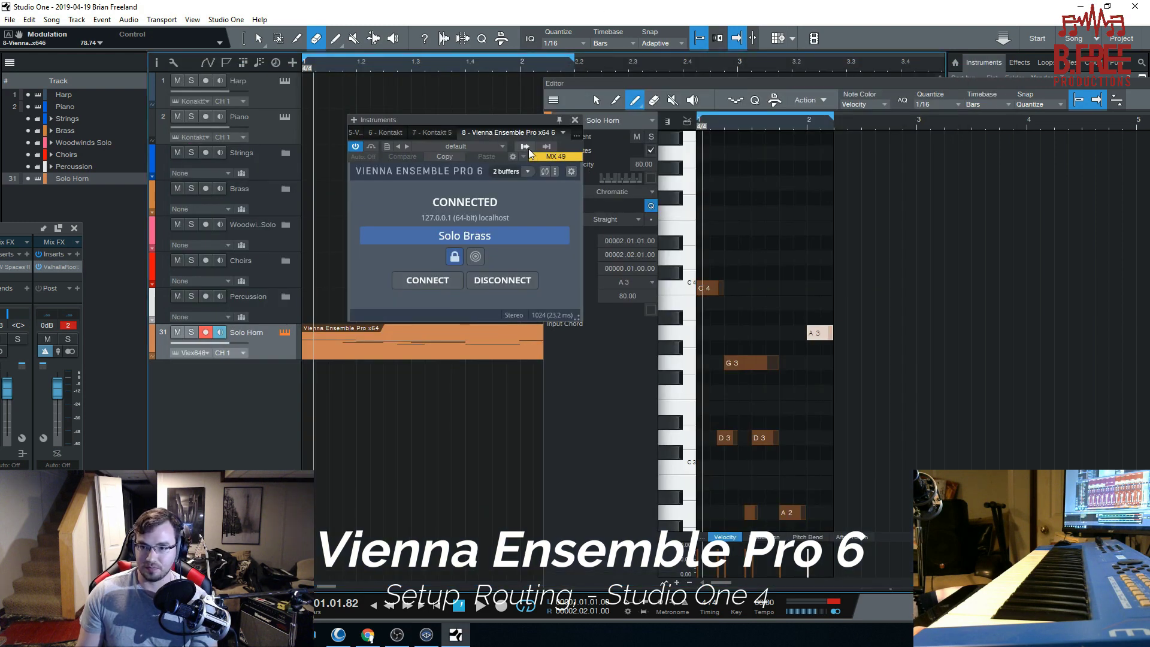
Step: Activate the plugin's Out 3/4 and Out 5/6 outputs, check their channels in the console and move the console aside
click(513, 156)
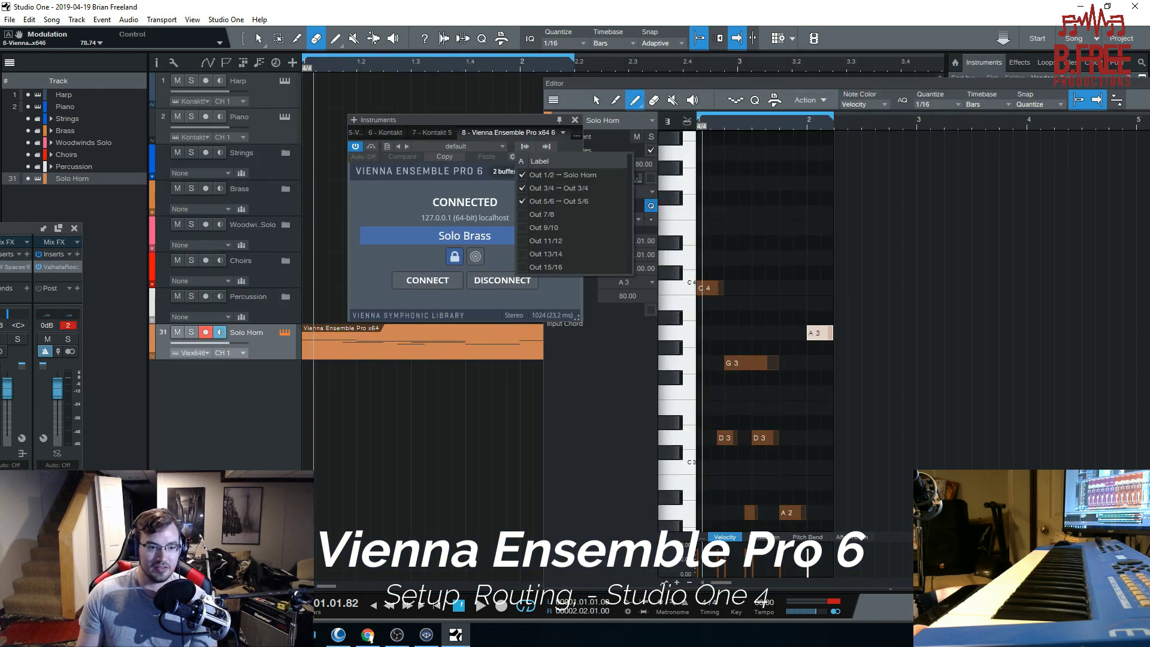
drag(0, 228, 534, 314)
click(530, 148)
click(527, 187)
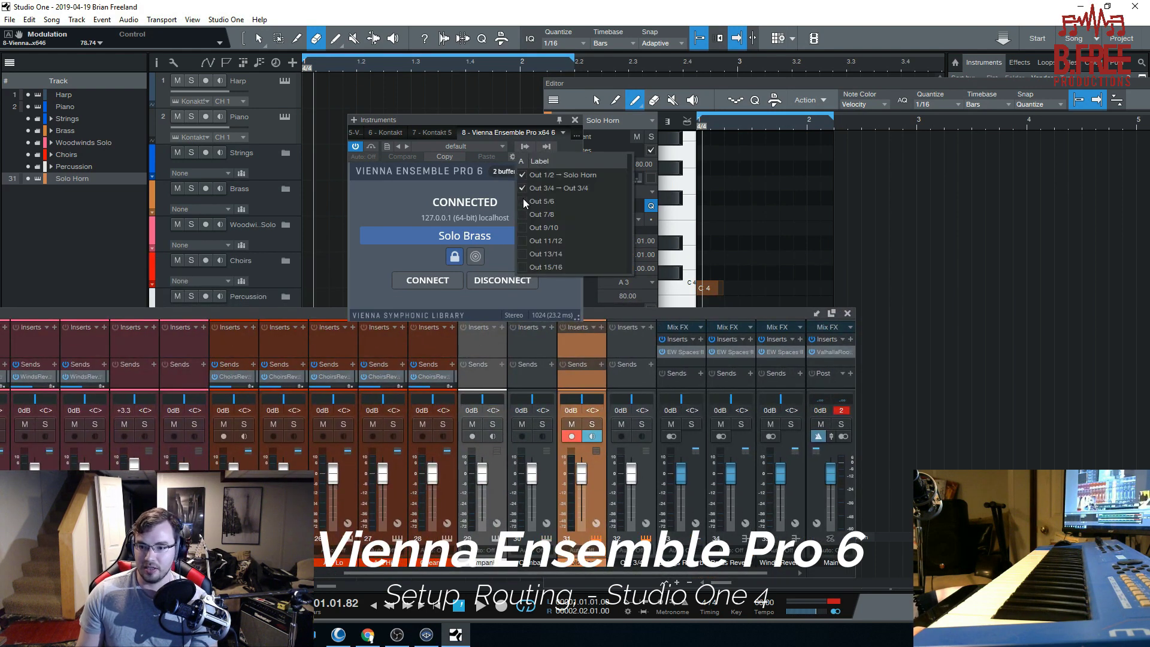
click(525, 187)
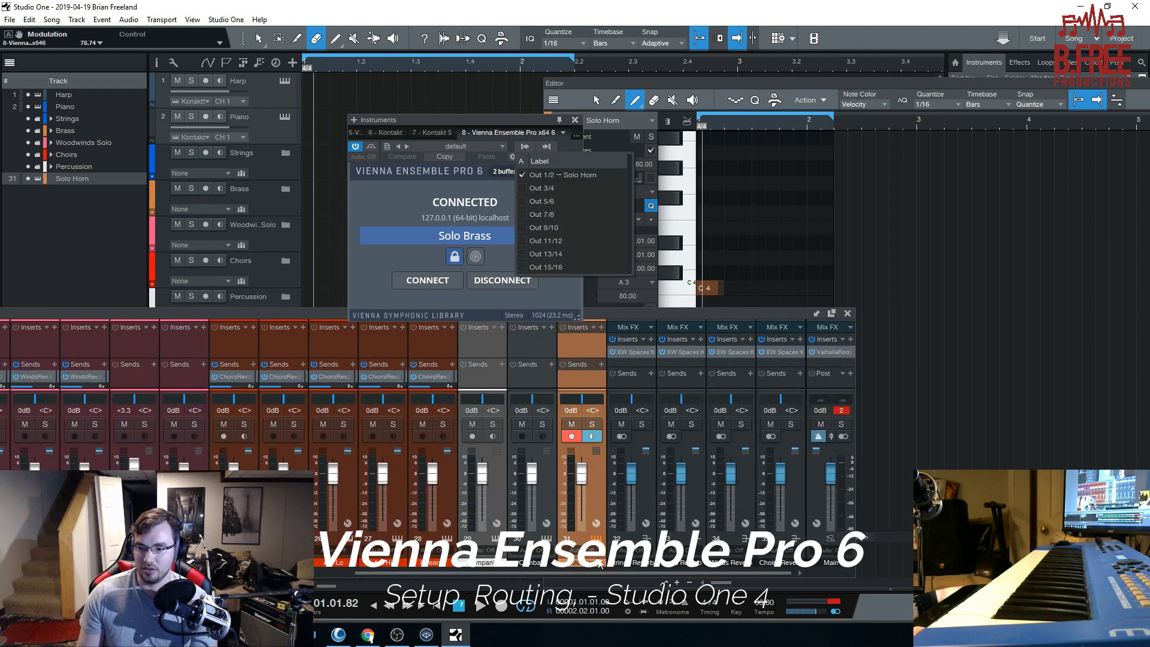
click(521, 188)
click(522, 202)
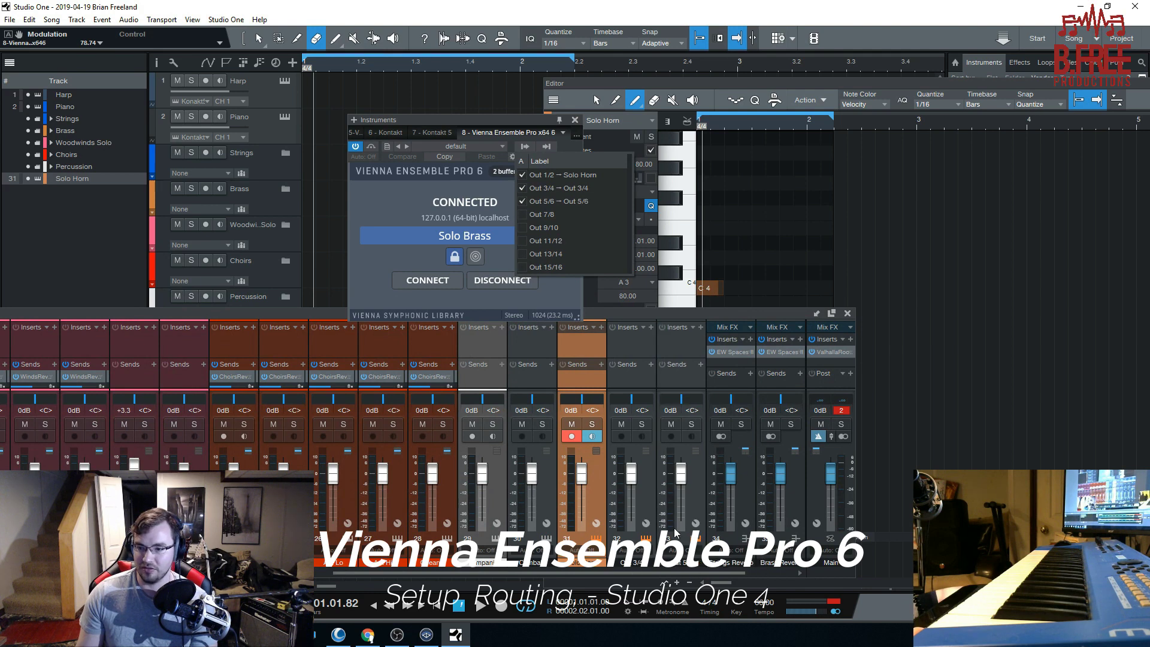
click(486, 321)
drag(663, 314, 0, 299)
click(323, 431)
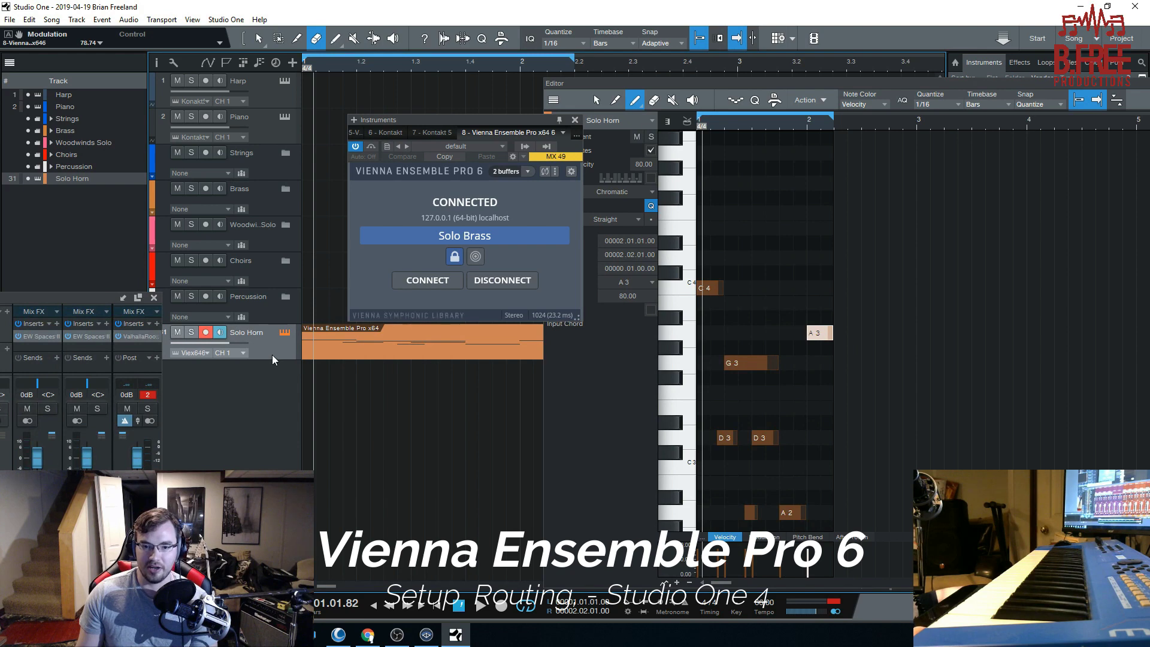
Step: Duplicate the Solo Horn track and set the copy's MIDI channel to CH 2
drag(515, 120, 531, 88)
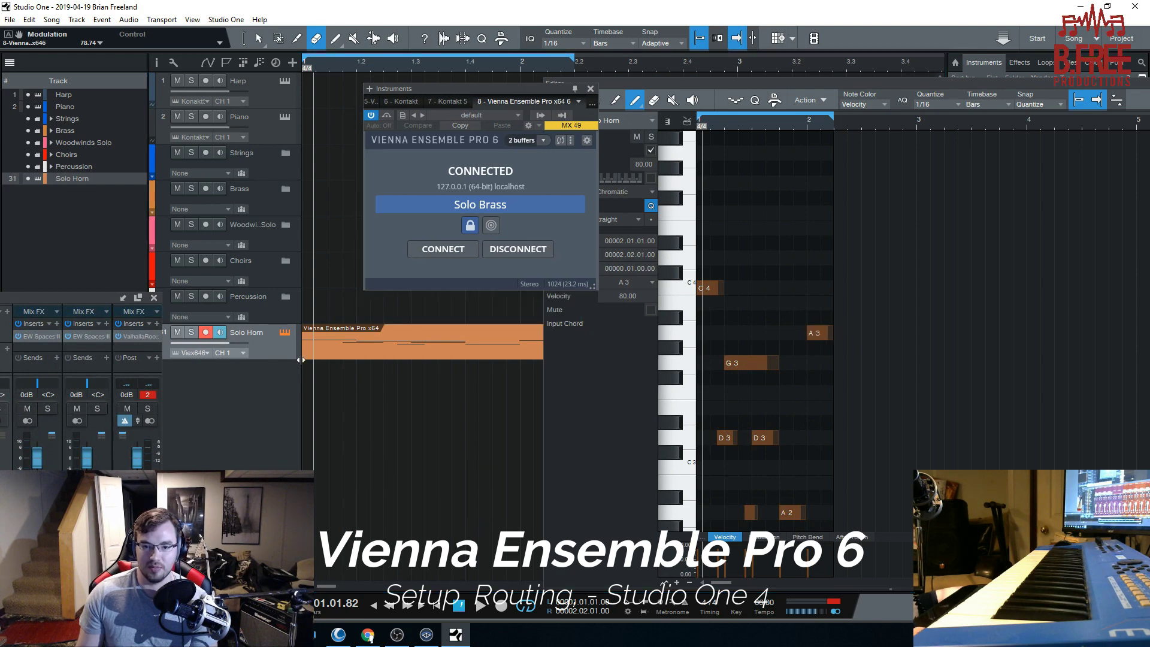
right_click(261, 344)
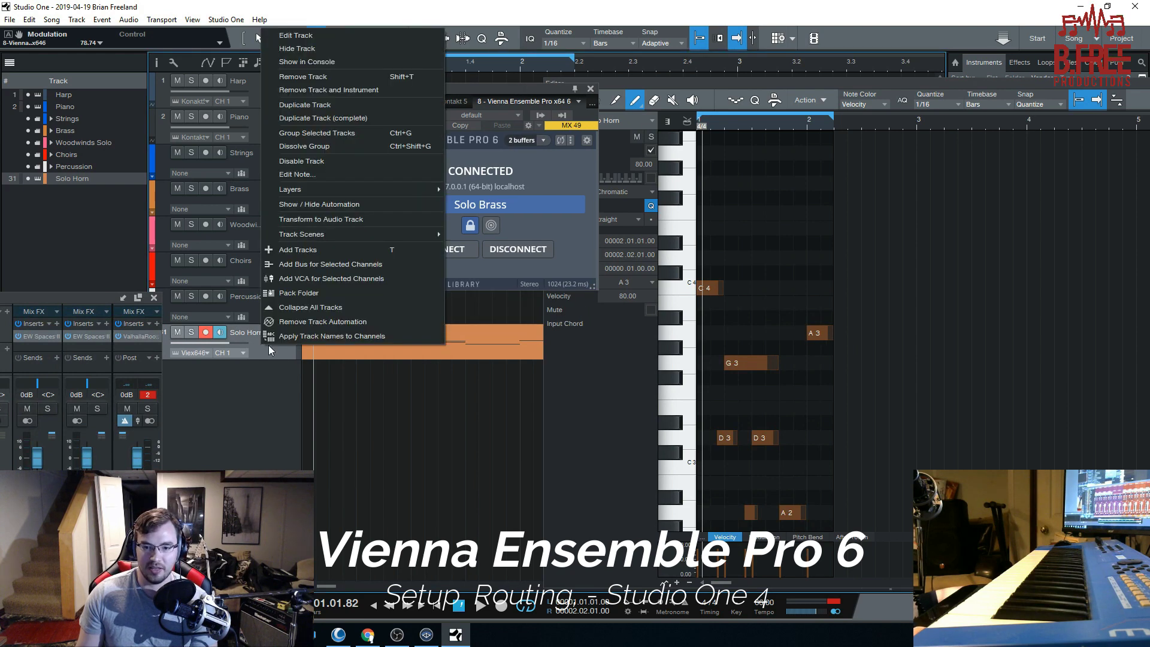
click(323, 108)
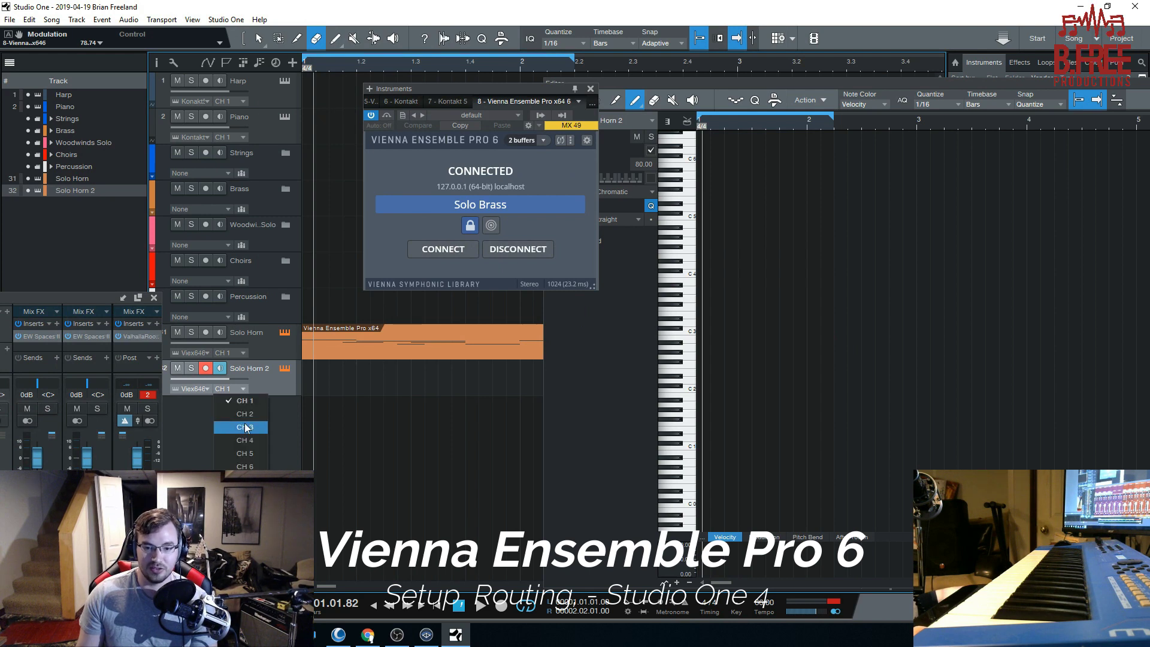
click(250, 414)
Step: Check the duplicated track's instrument assignment, view the Solo Brass channels in Vienna Ensemble Pro and return to Studio One
right_click(264, 342)
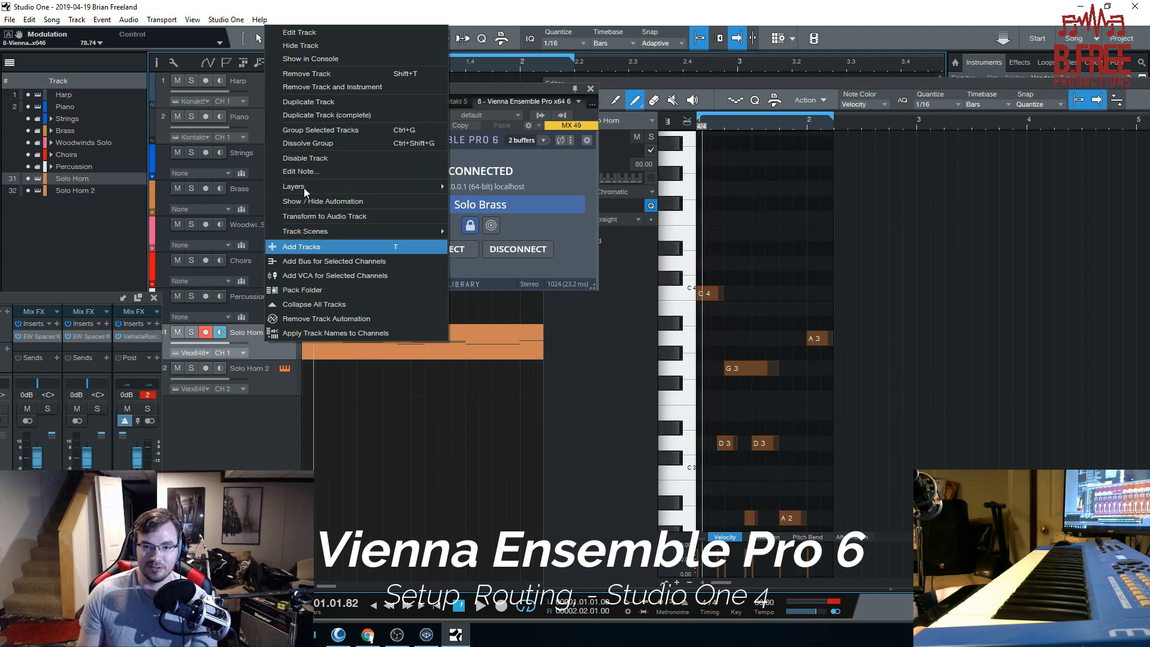
click(266, 388)
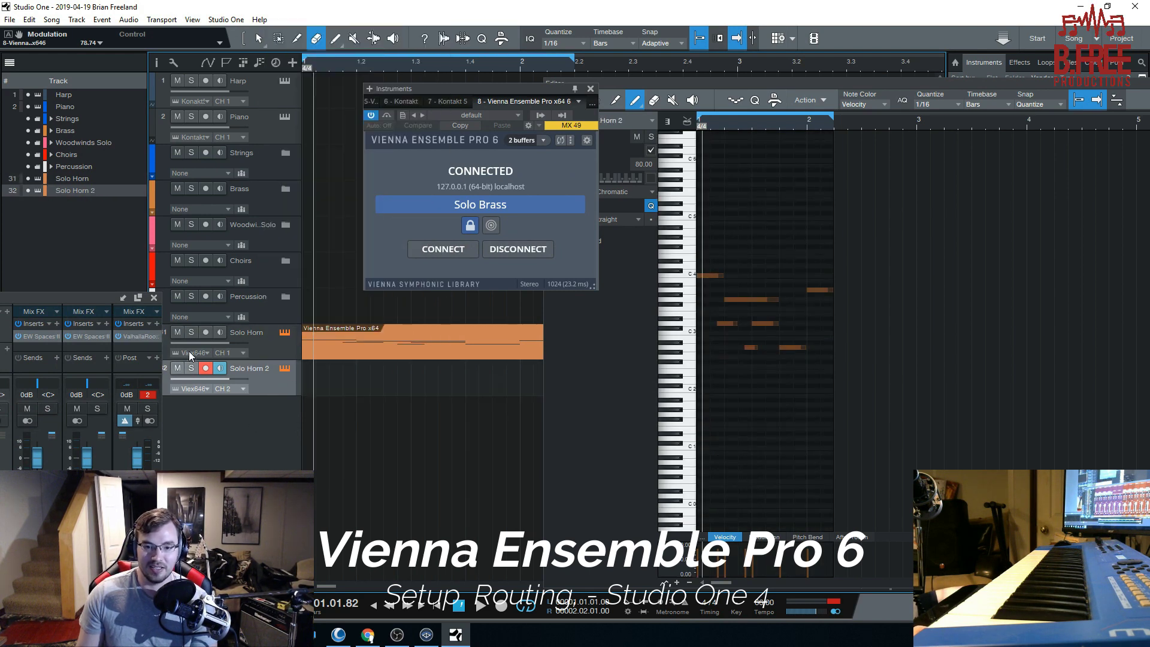
click(206, 389)
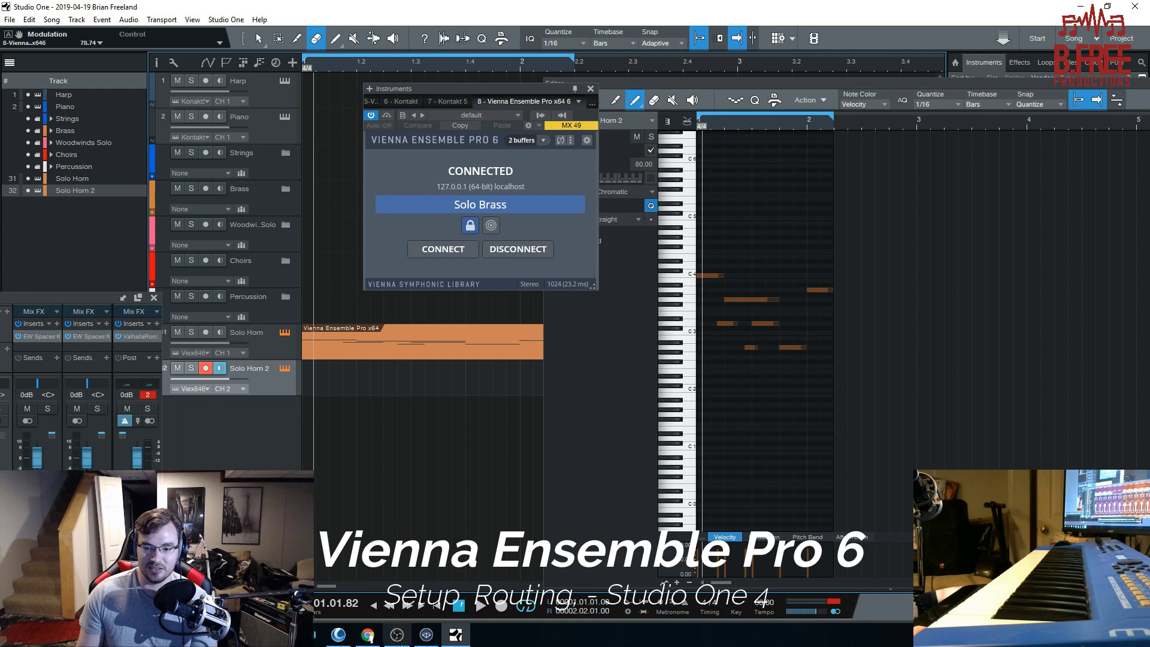
click(425, 636)
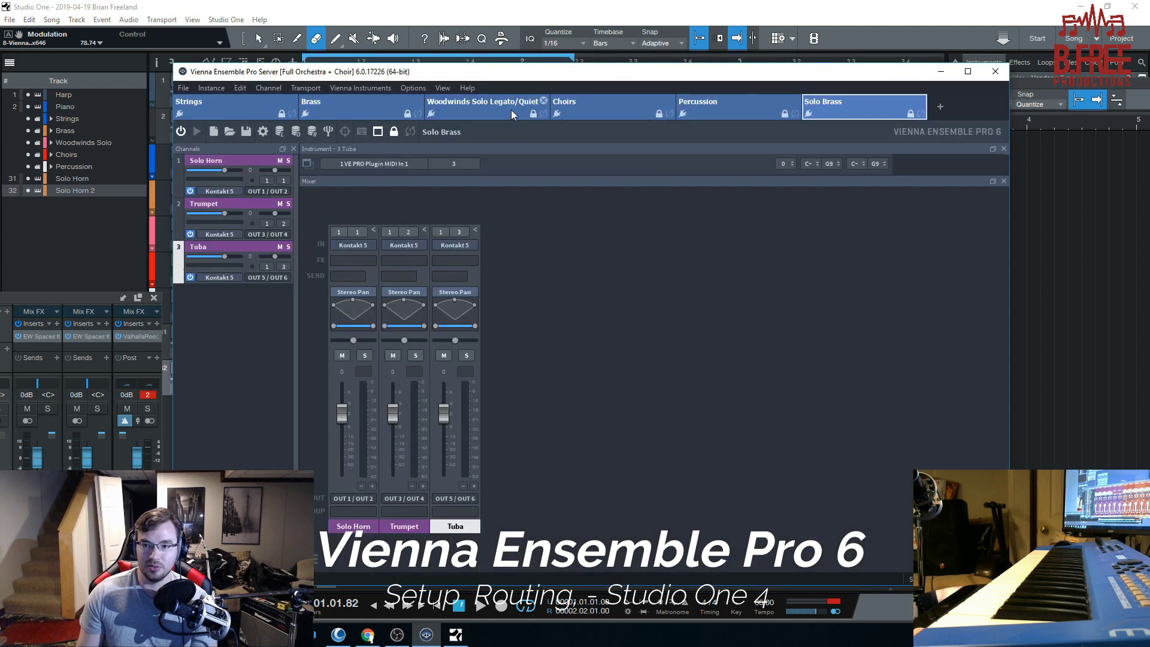
click(741, 5)
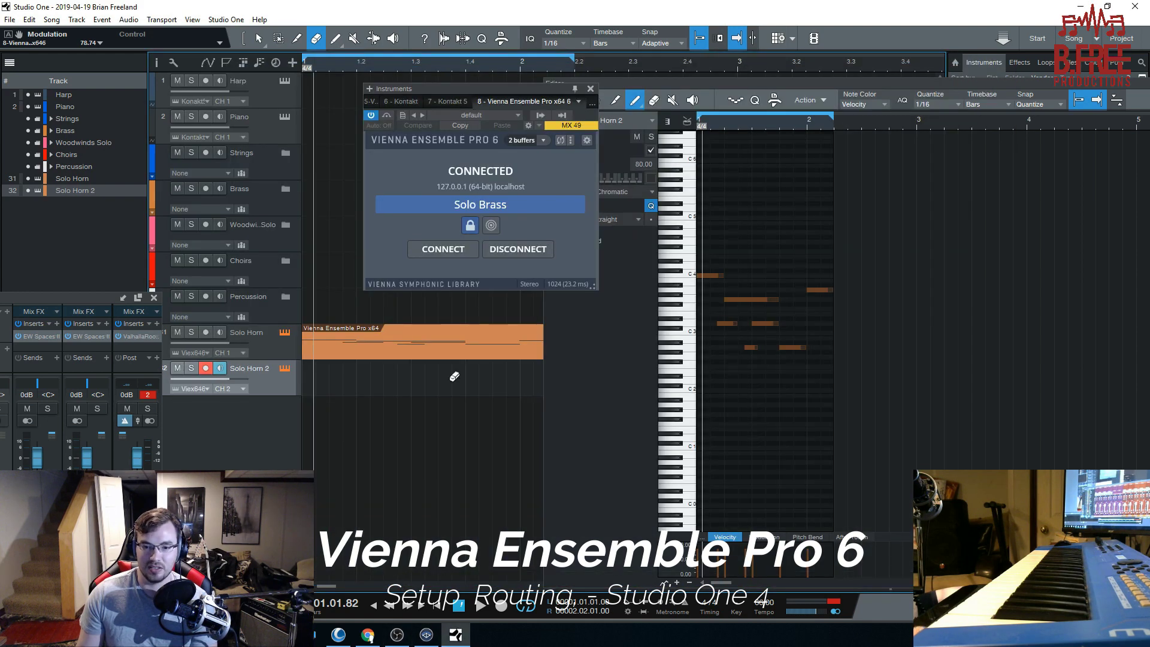
Step: Compare the duplicated track's instrument and CH 2 setting with the Trumpet channel's MIDI channel in Vienna Ensemble Pro, returning to Studio One
click(206, 389)
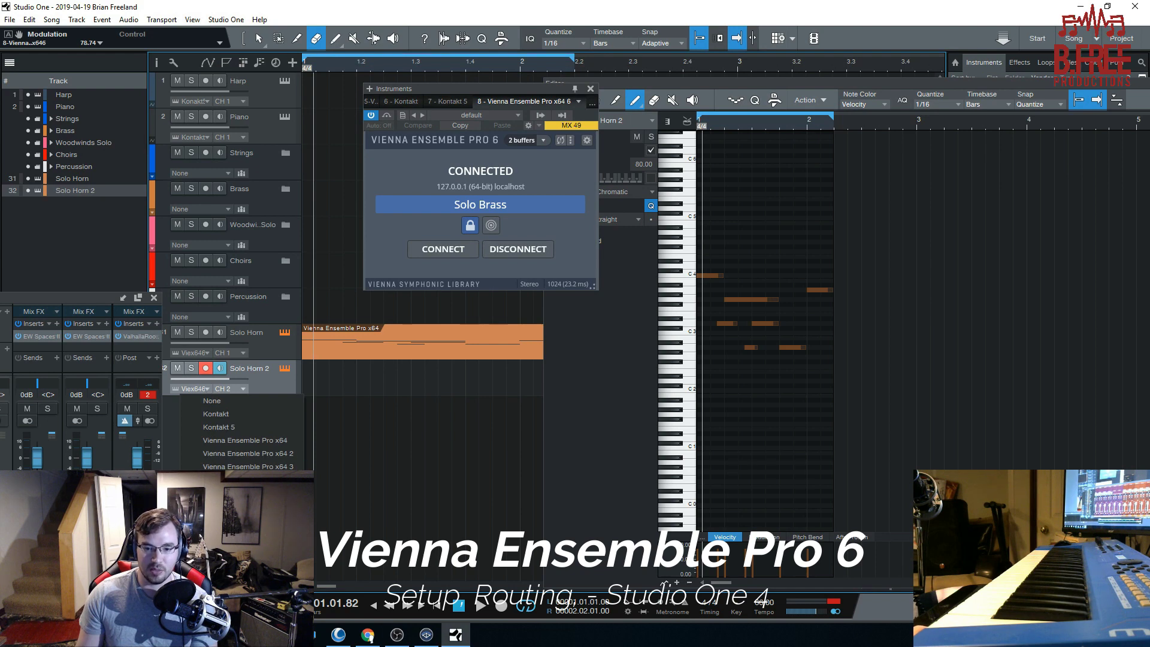
click(264, 374)
click(242, 389)
click(251, 413)
click(426, 635)
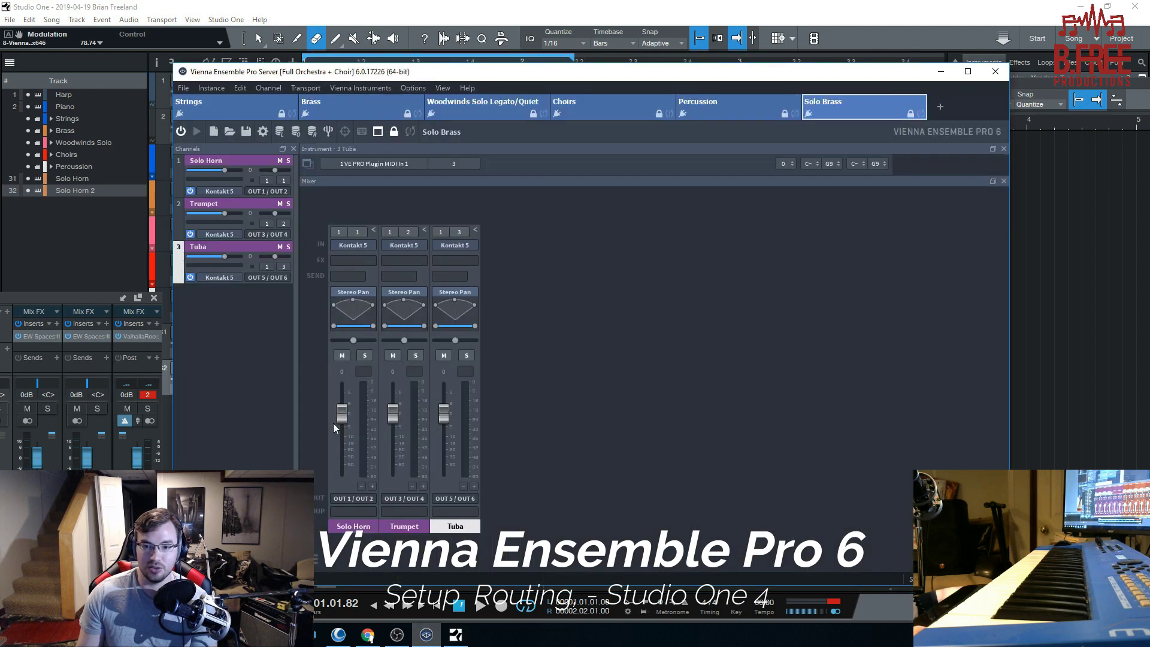
click(287, 225)
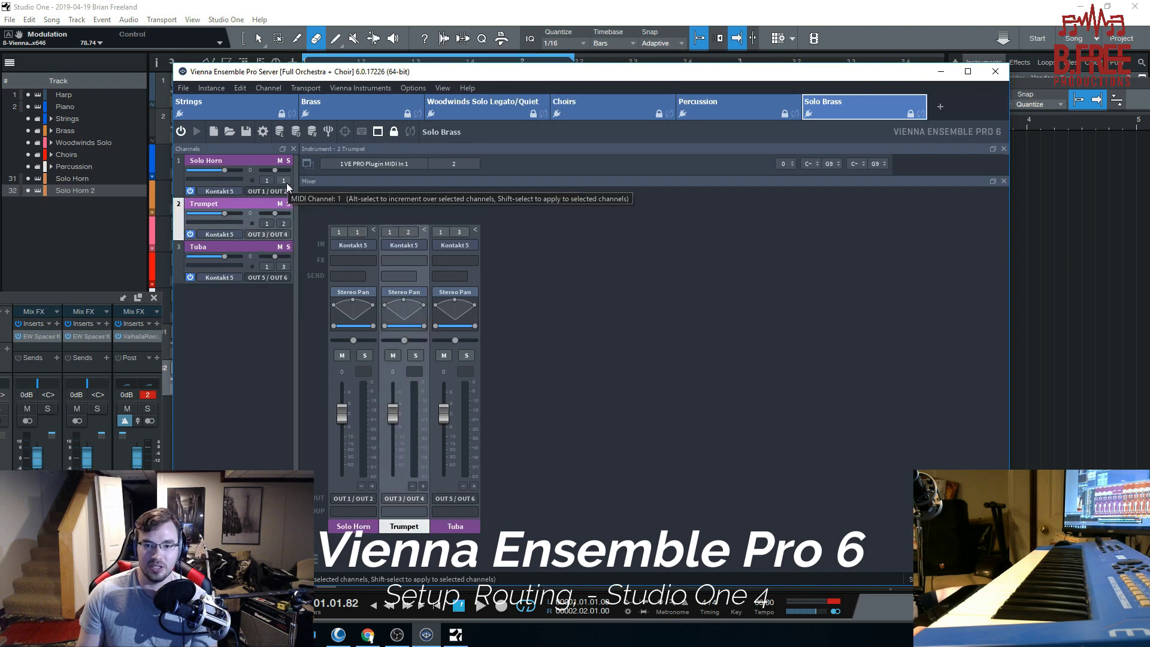
click(440, 5)
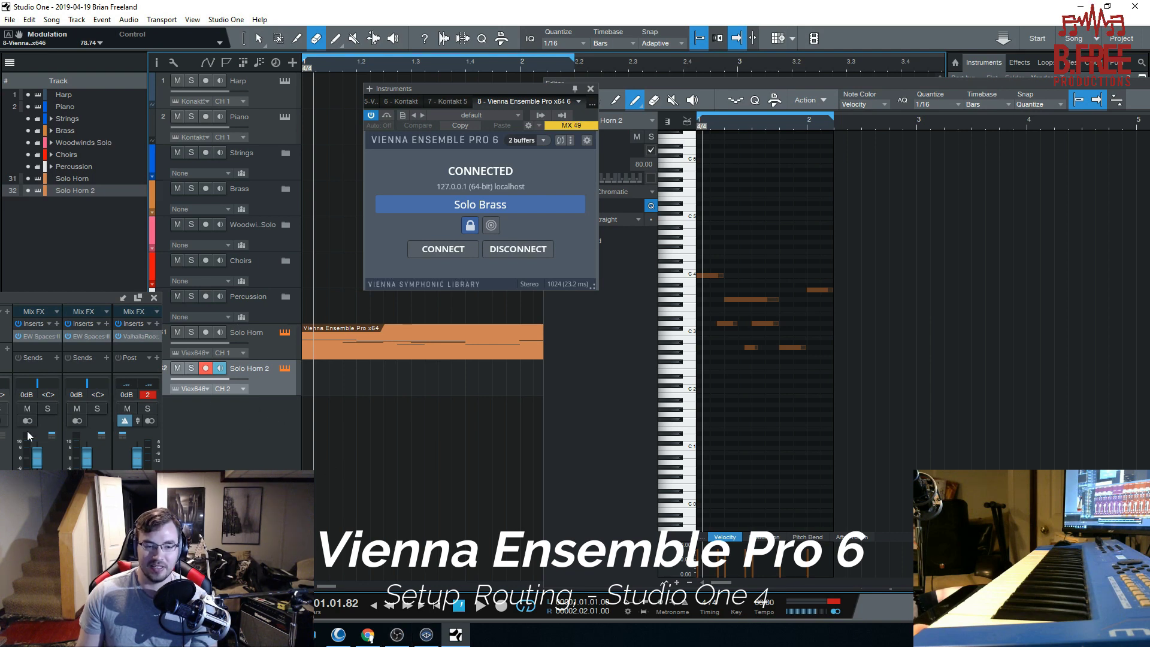
Step: Move the console aside and rename the Solo Horn 2 track as Trumpet
mouse_move(1, 299)
mouse_down()
mouse_move(378, 304)
mouse_move(0, 283)
mouse_up()
click(266, 378)
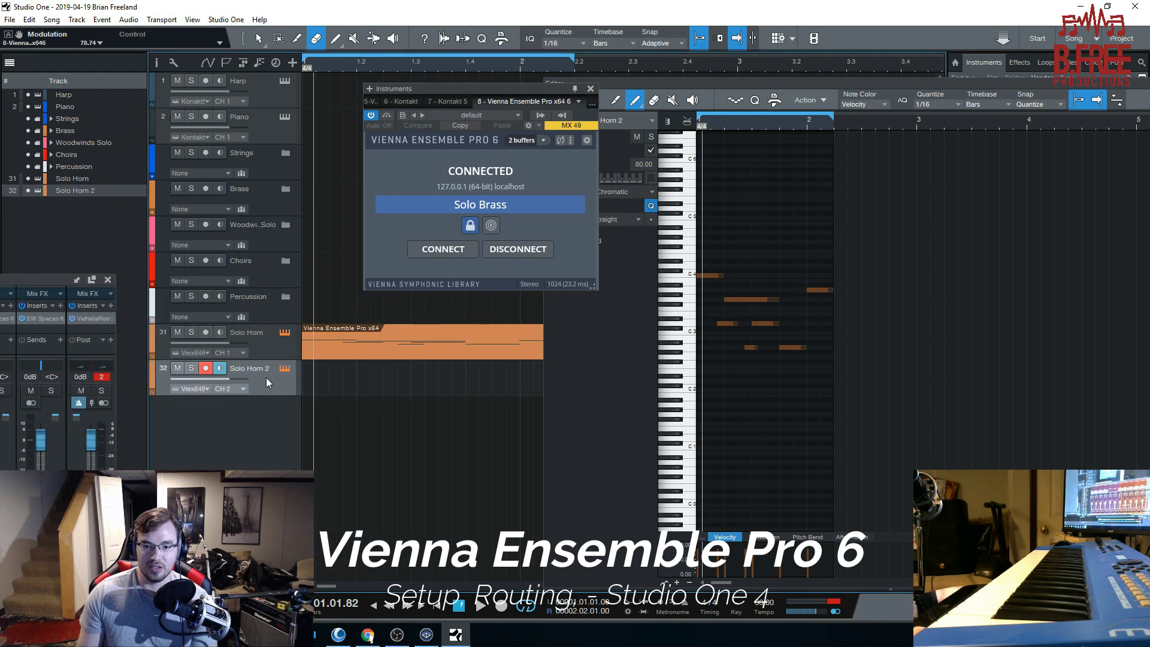
text(Trum)
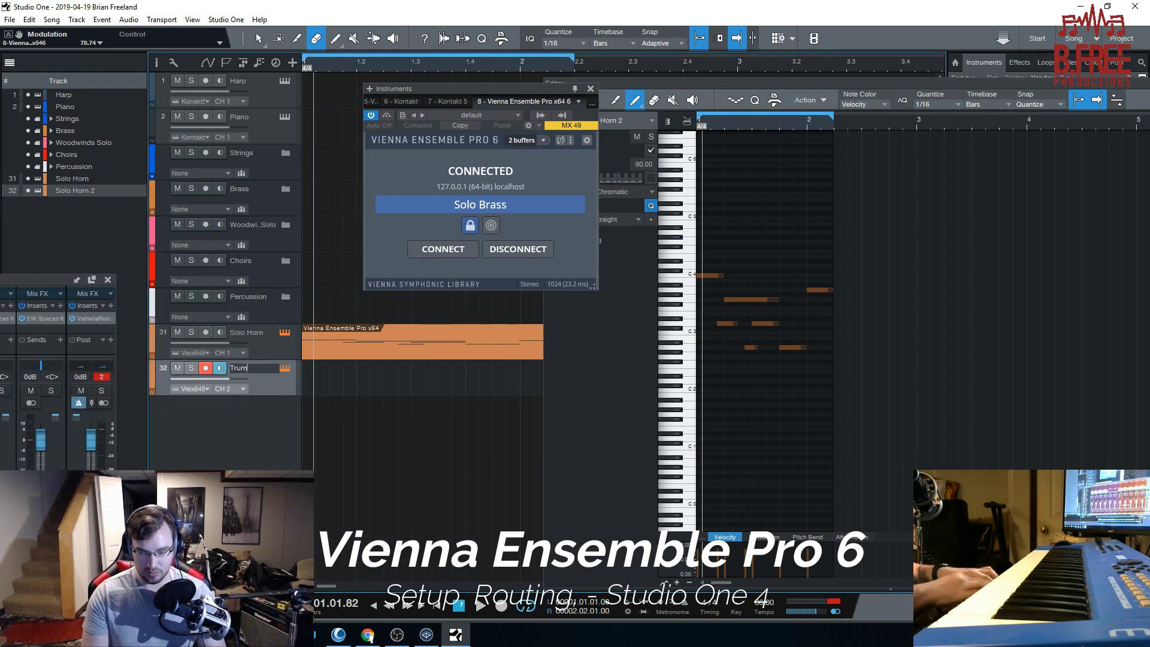
Step: Switch between the Solo Horn and Trumpet tracks to audition each instrument, ending on Trumpet
click(272, 355)
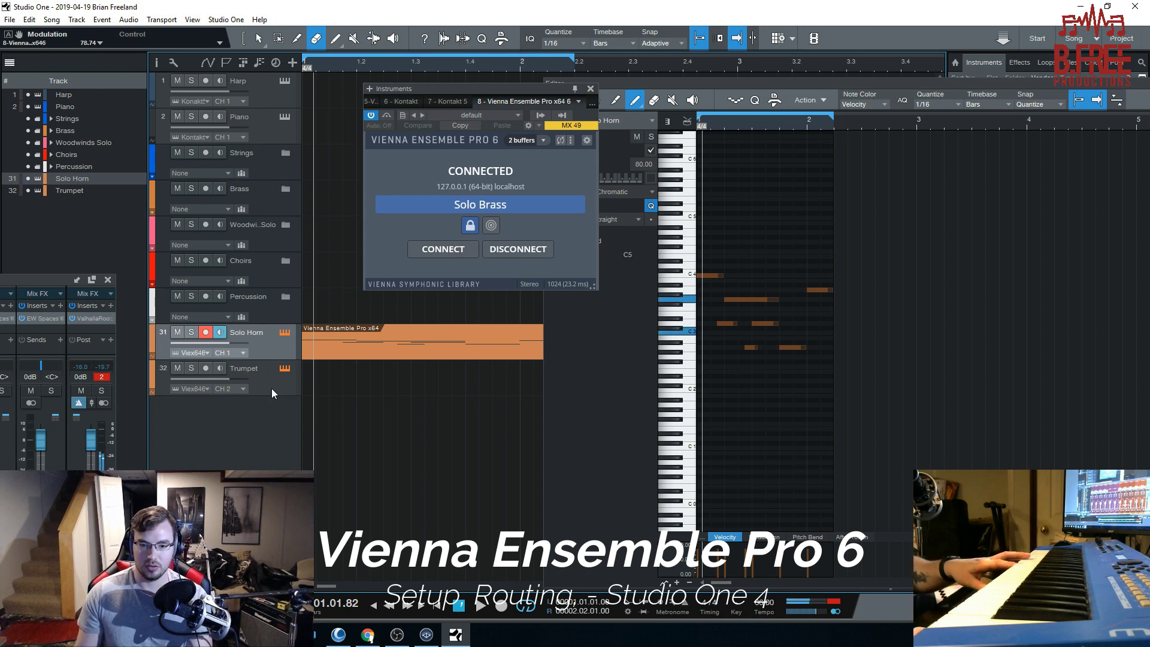
click(272, 389)
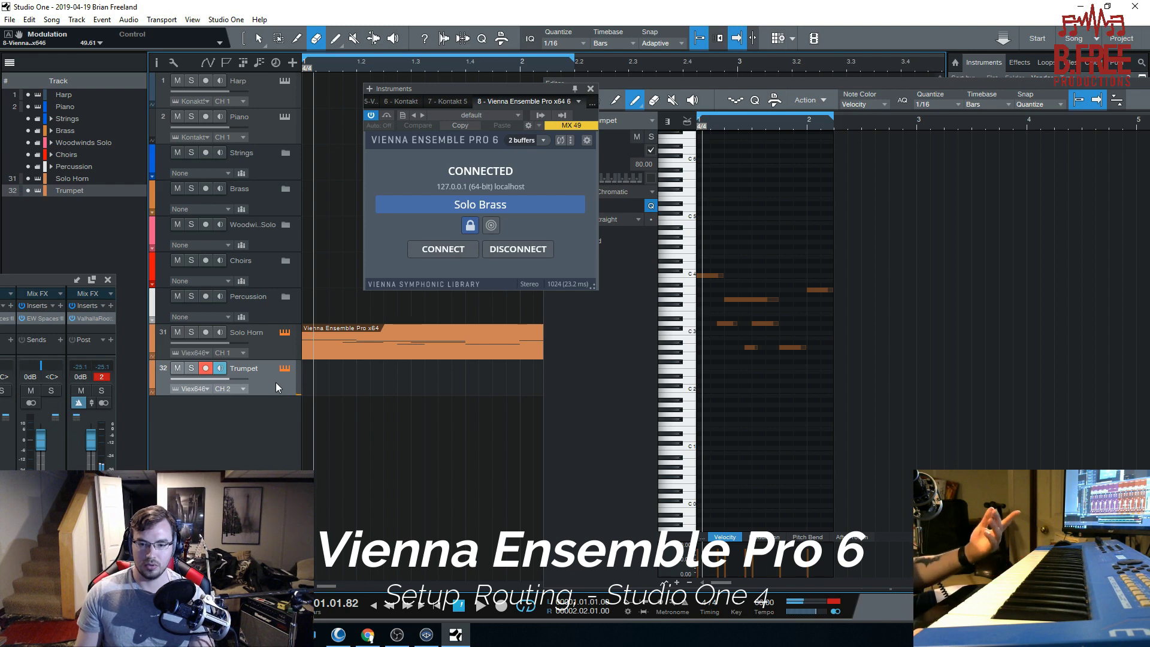
click(278, 351)
click(265, 368)
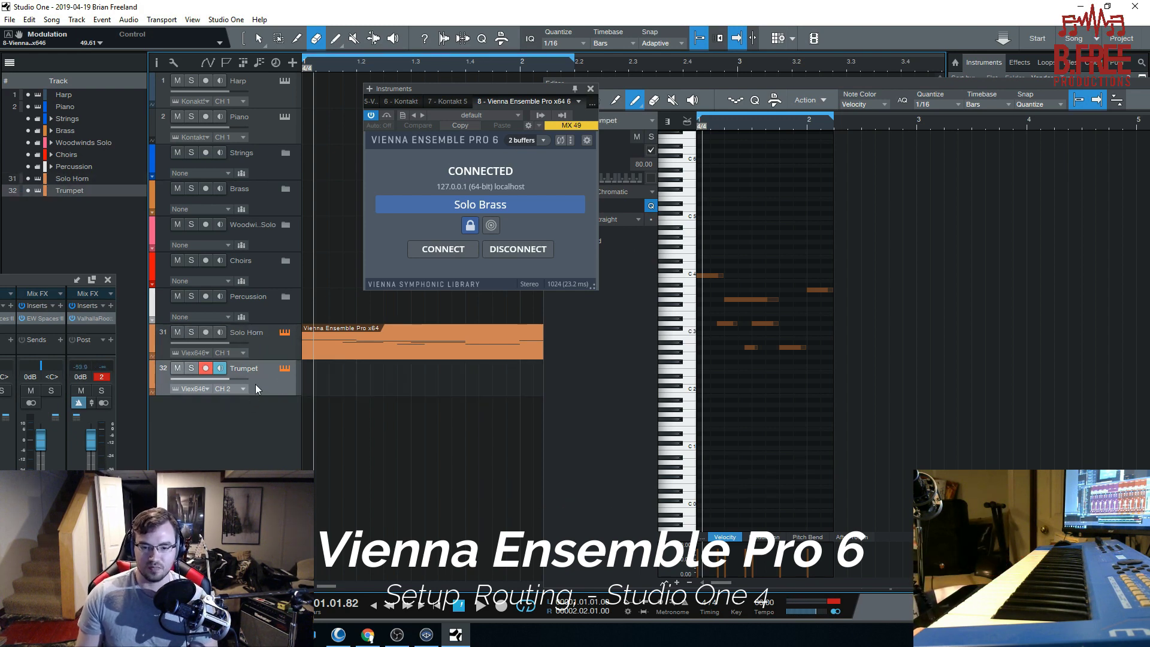
Step: Duplicate the Trumpet track, rename the copy as Tuba and set its MIDI channel to CH 3
right_click(255, 382)
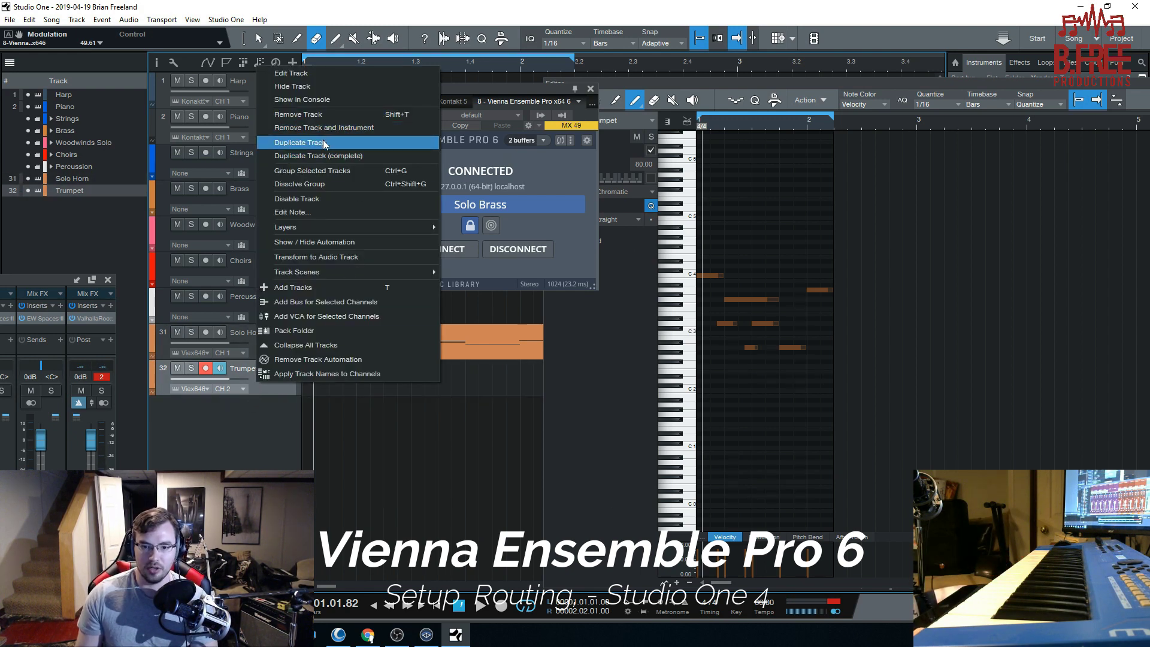
click(326, 143)
double_click(259, 404)
text(Tuba)
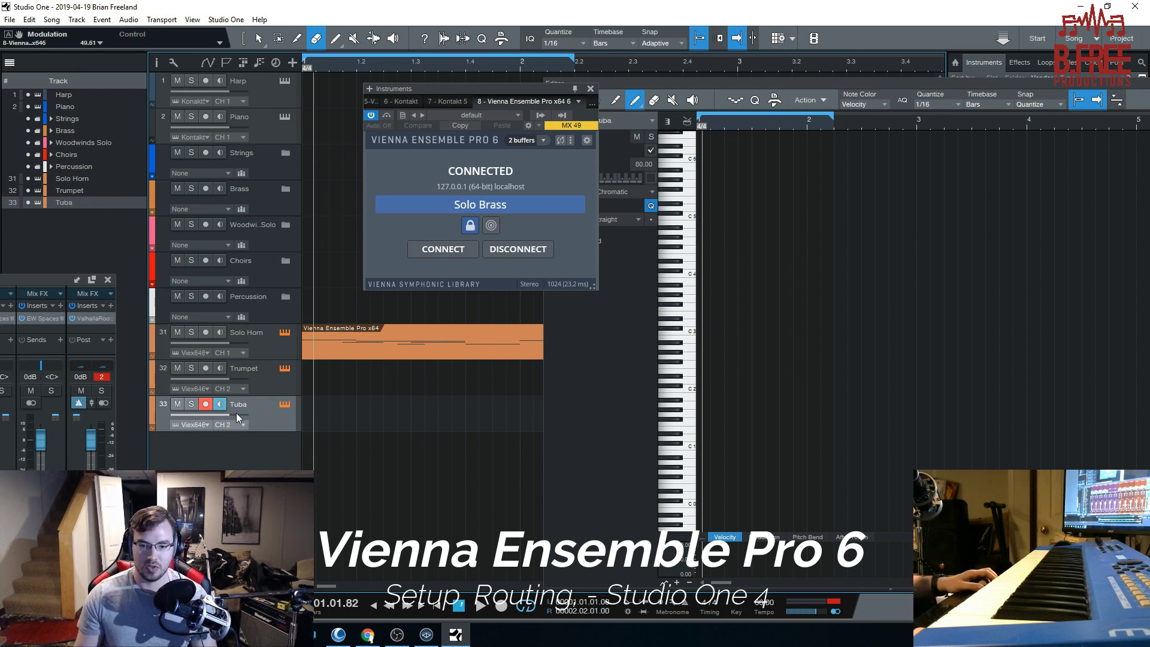
click(243, 424)
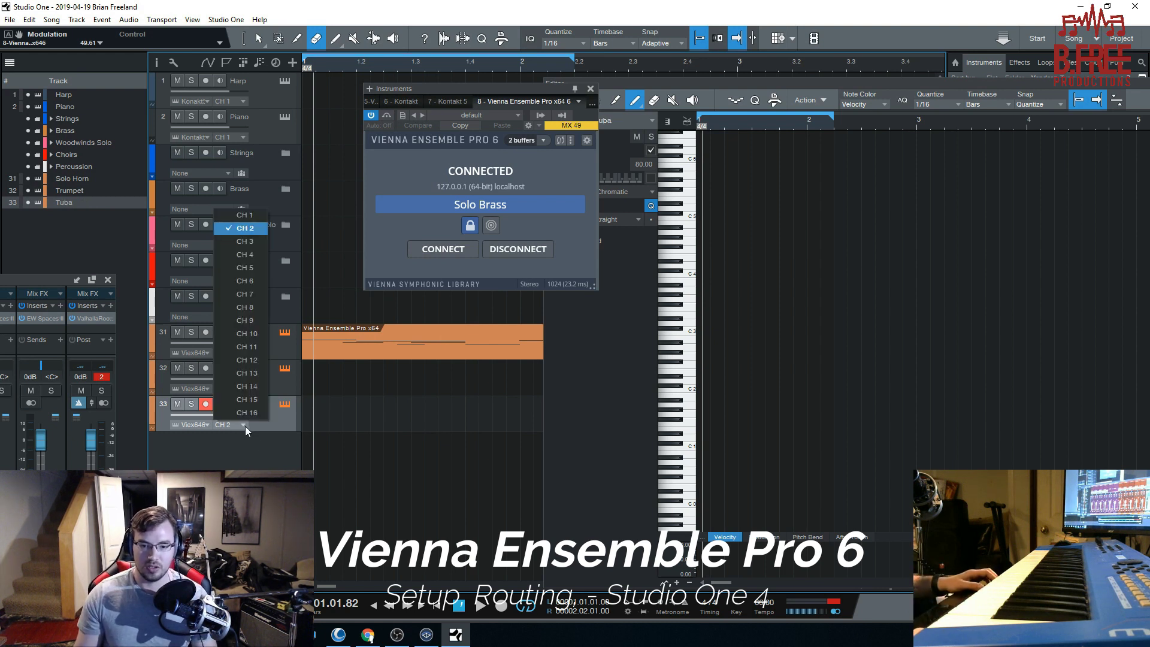
click(257, 244)
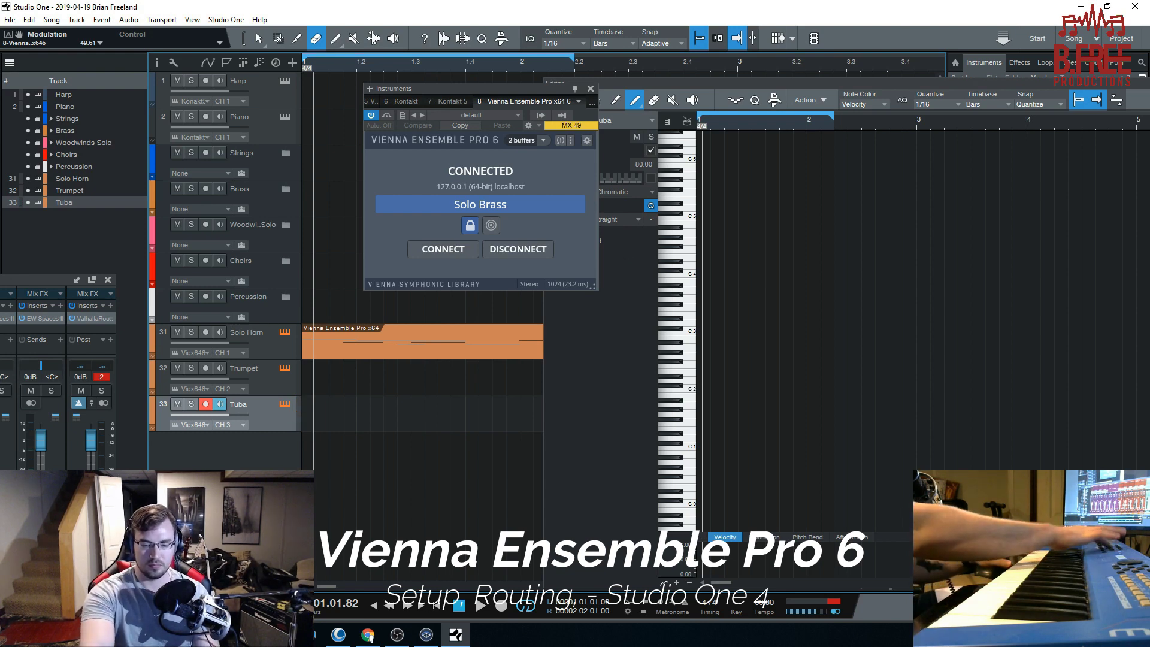
Step: Open the Tuba channel's Kontakt instrument in Vienna Ensemble Pro to inspect it, then return to Studio One
click(427, 635)
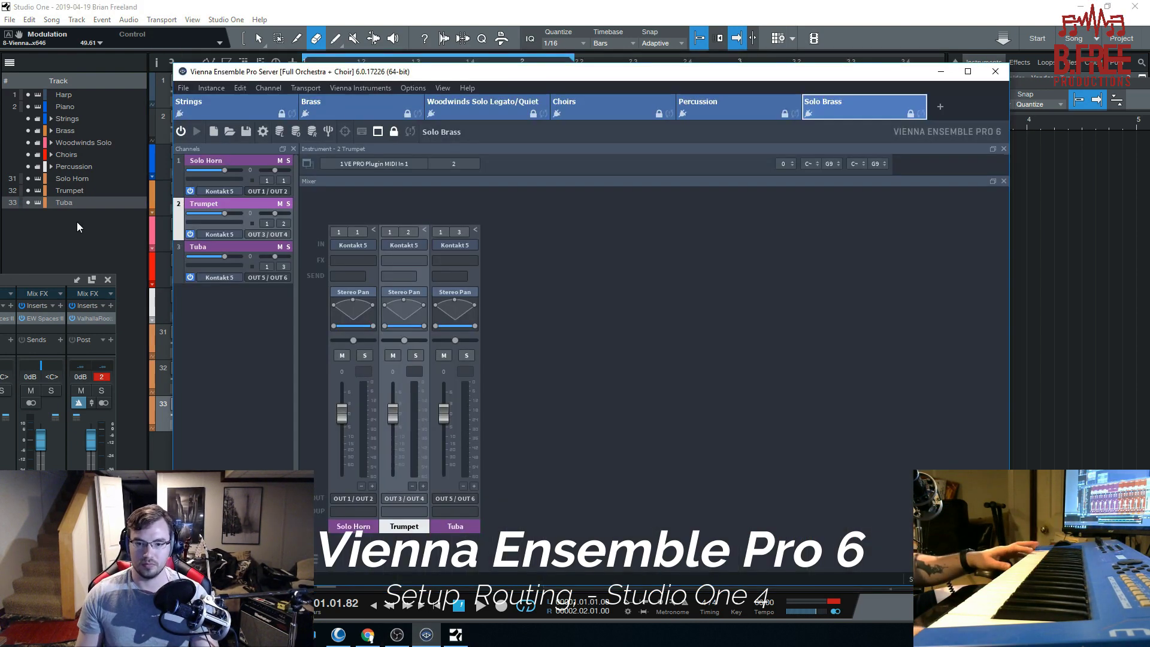
click(249, 243)
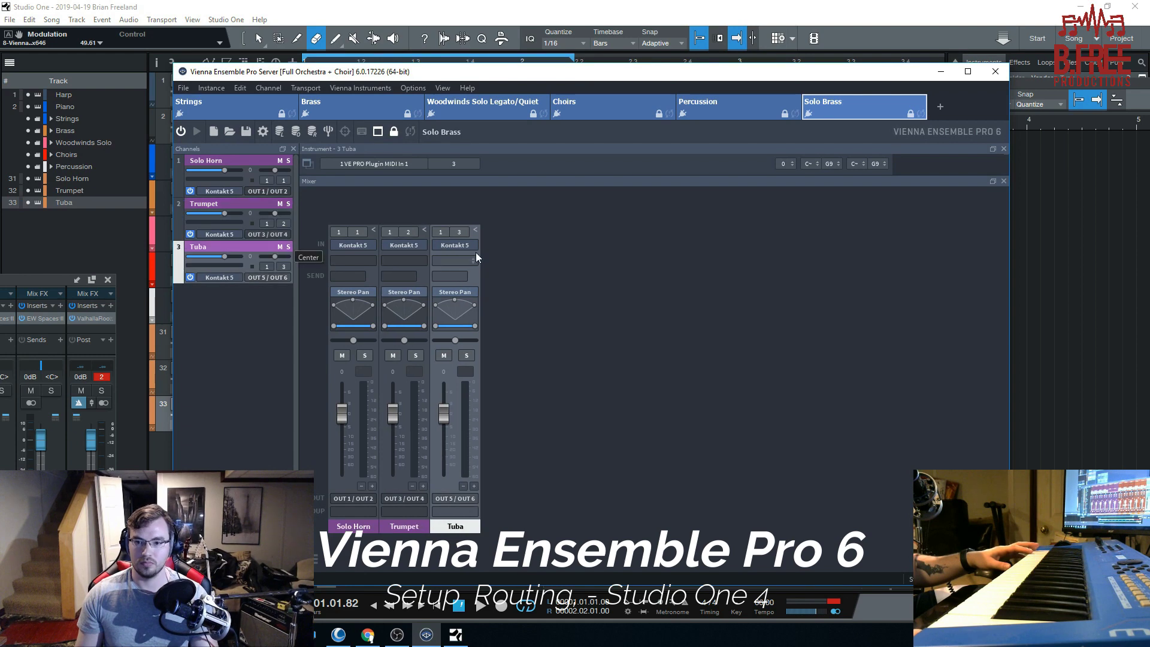
double_click(443, 246)
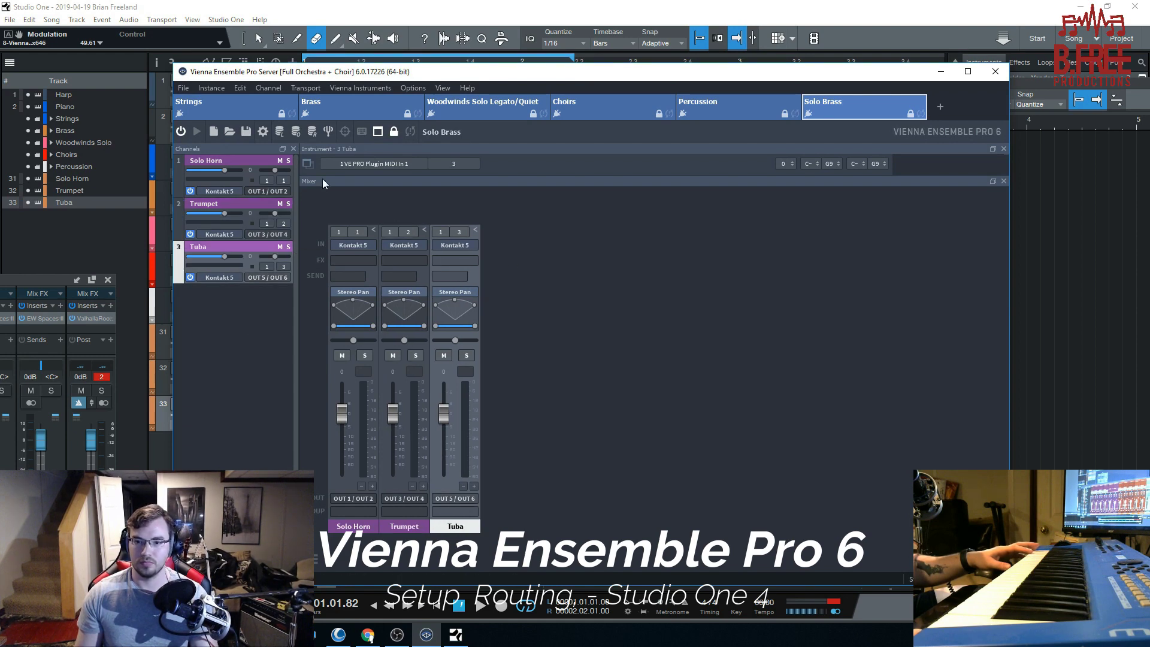
click(589, 267)
click(594, 276)
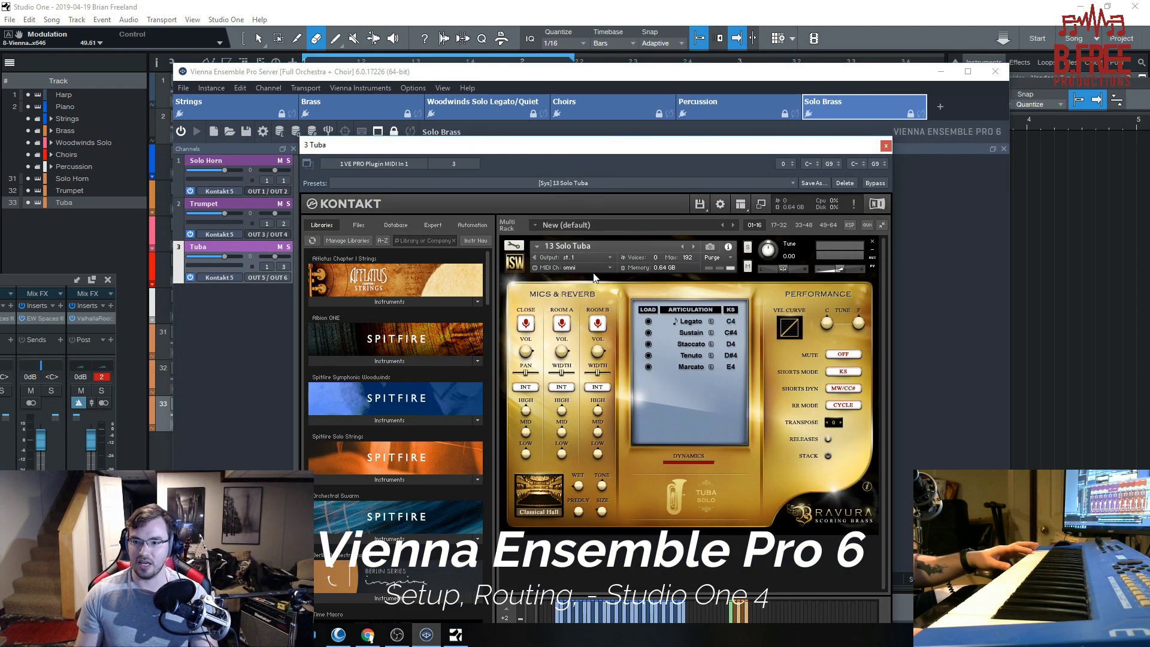
click(595, 5)
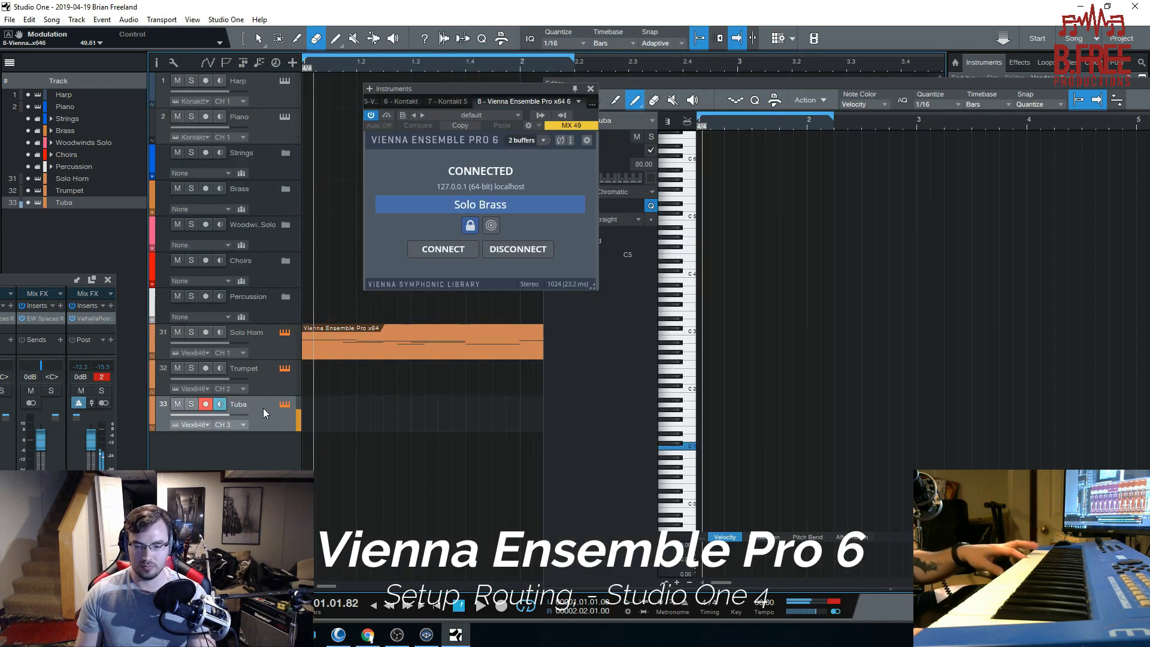
Step: In Vienna Ensemble Pro, try Port A channel 1 for the Solo Tuba in Kontakt, restore omni and return to Studio One
mouse_move(398, 639)
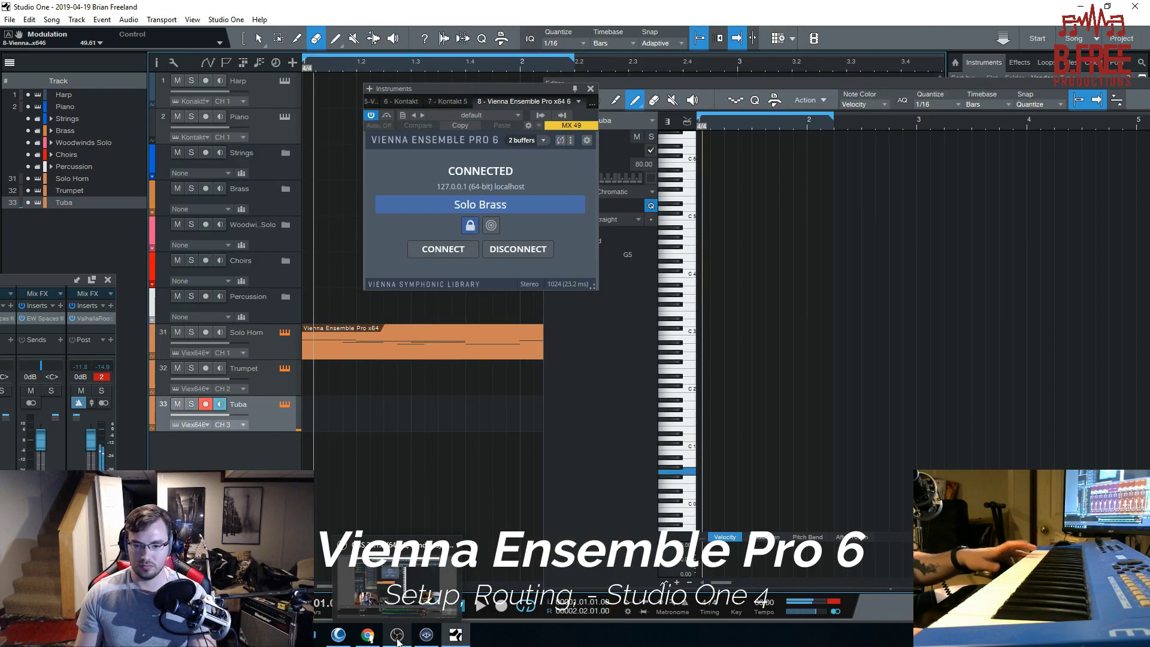
click(427, 635)
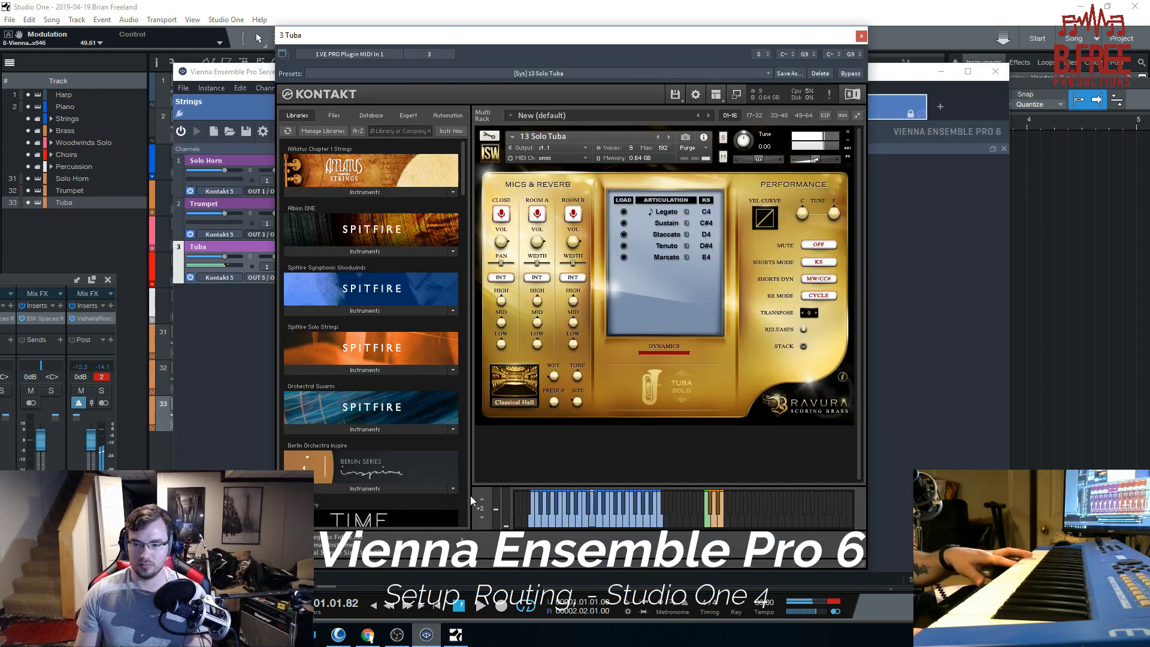
click(563, 157)
mouse_move(605, 180)
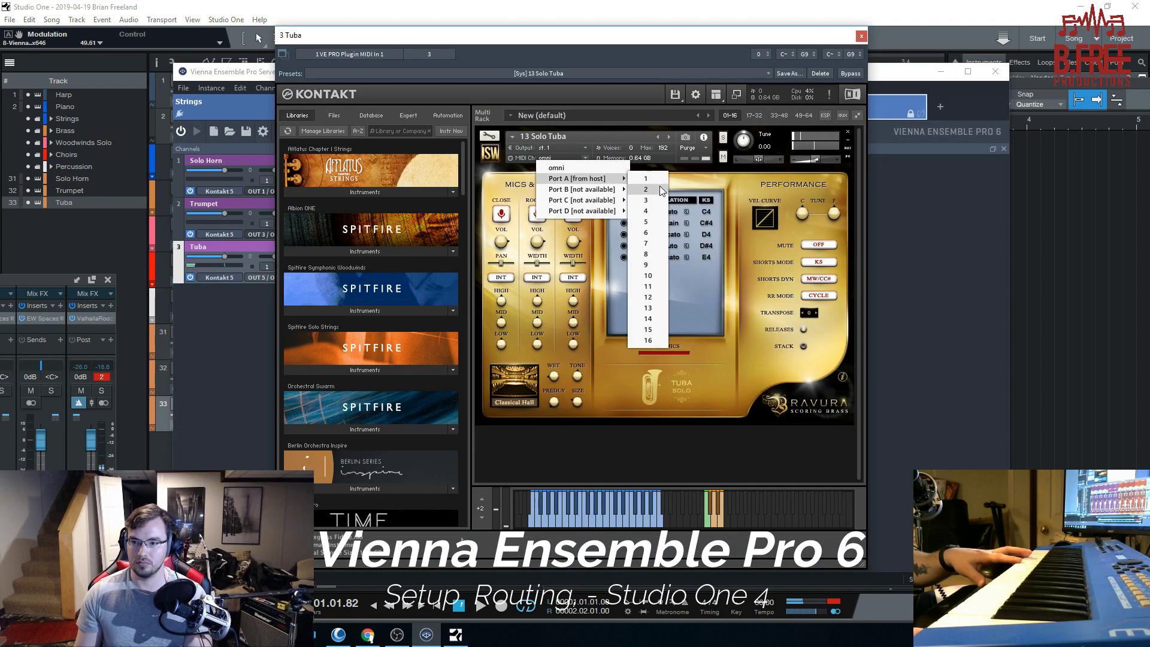
click(659, 182)
click(553, 158)
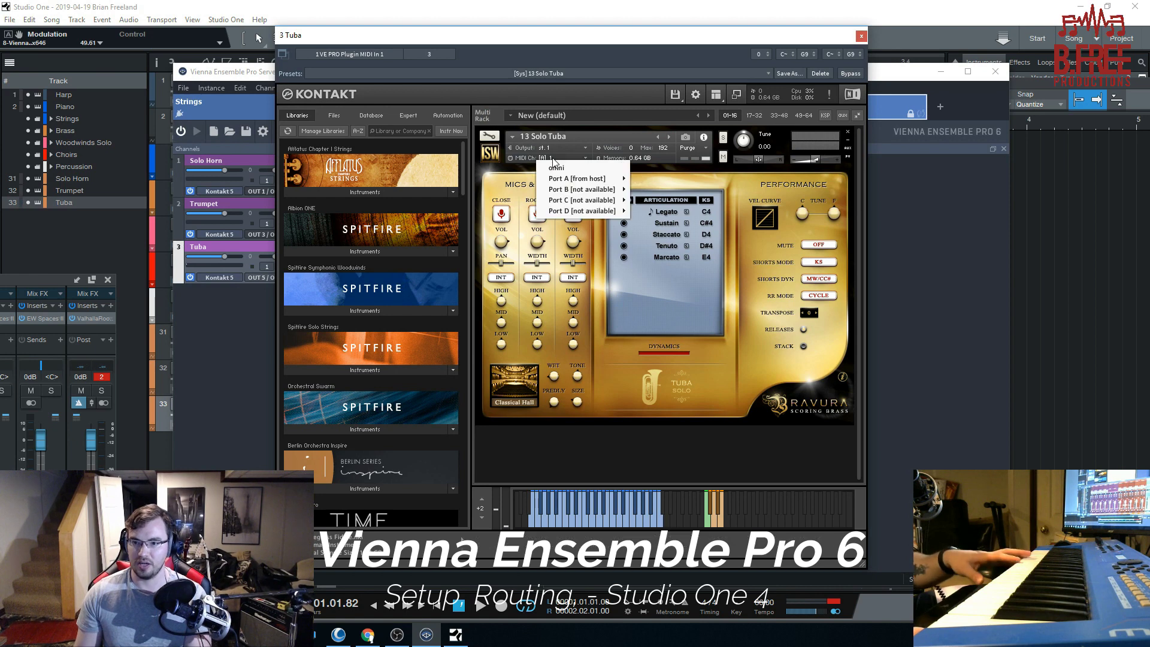
click(561, 170)
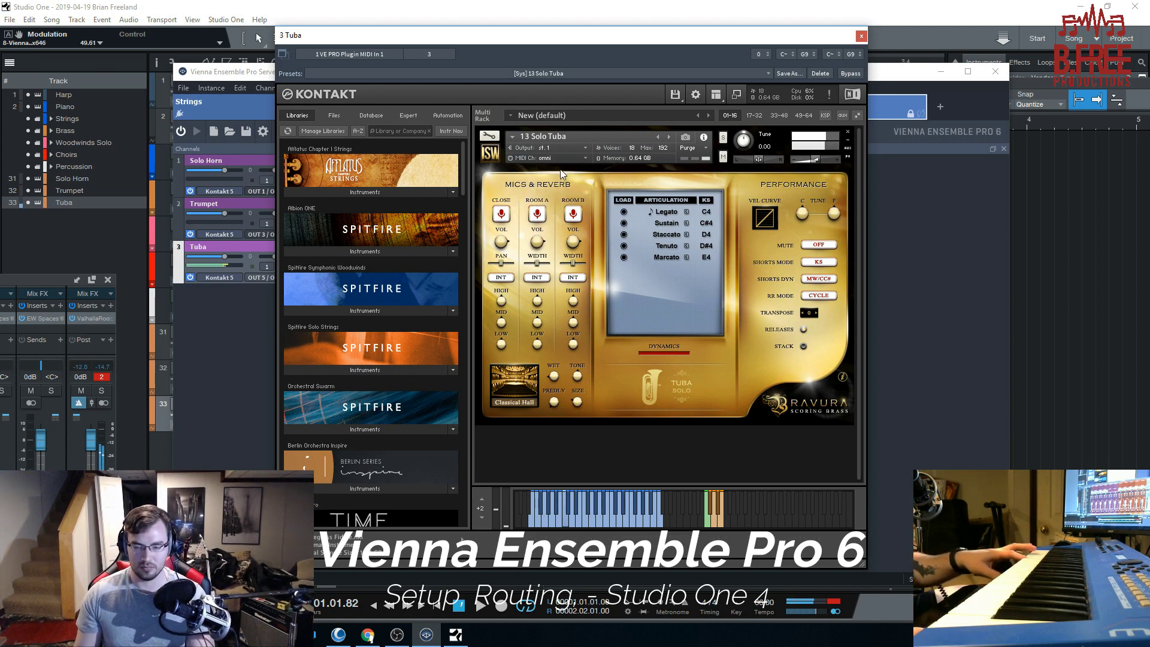
drag(465, 40, 647, 49)
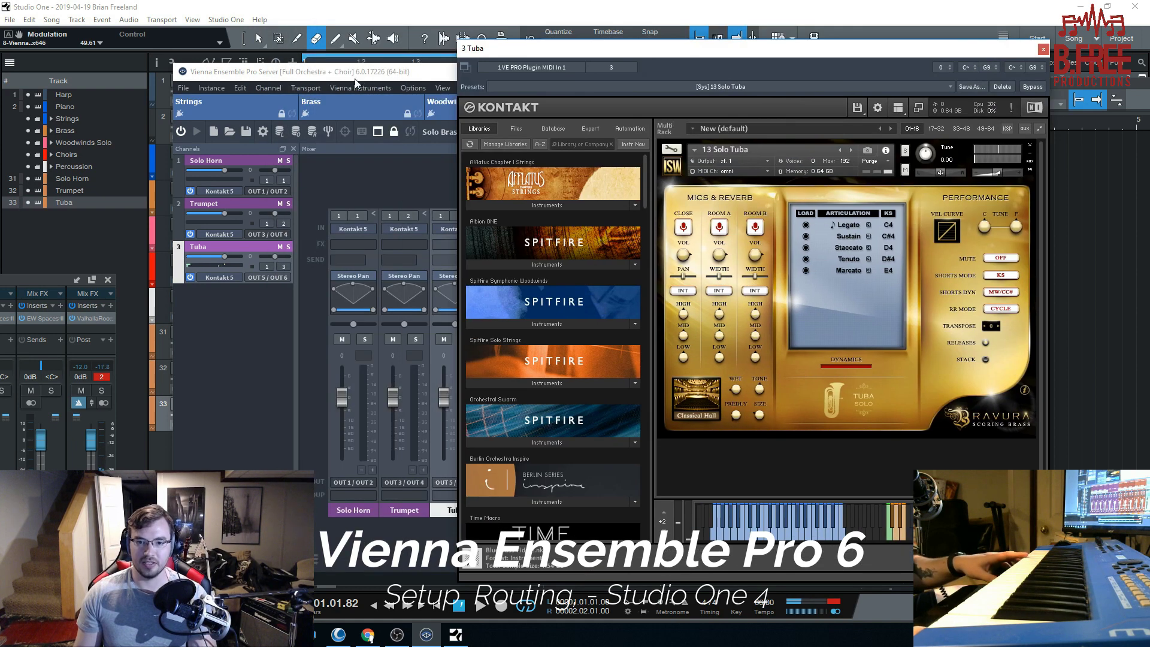
click(434, 4)
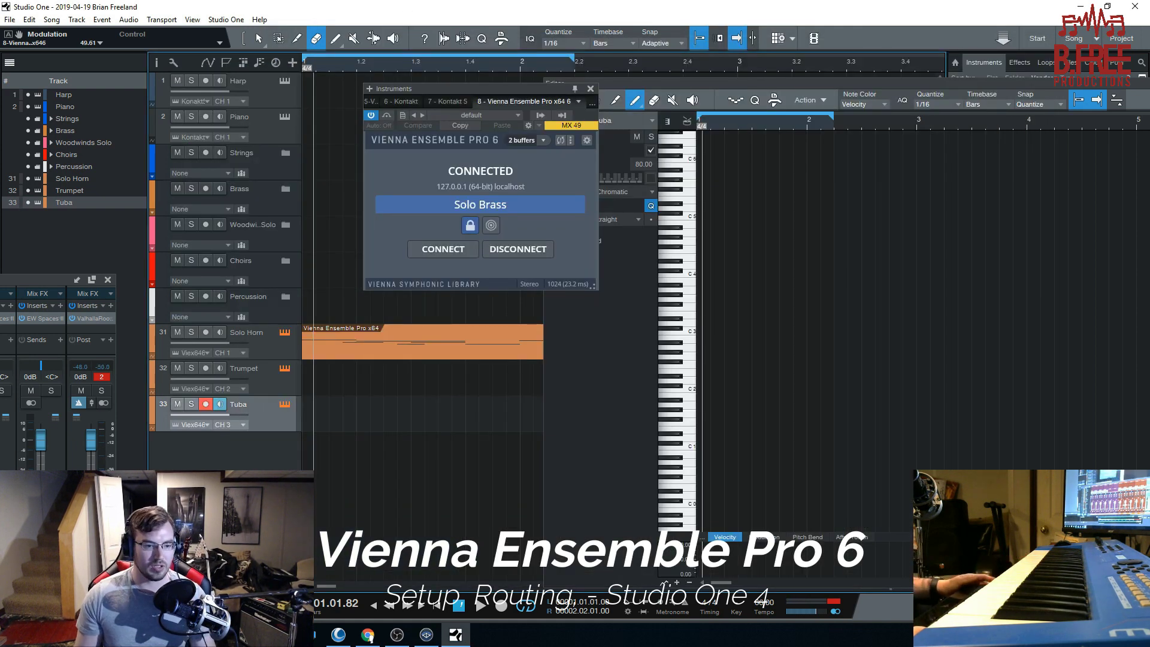
Step: Bring the console into view, rename the Out 3/4 channel as Trumpet and colour it orange-brown
drag(0, 282, 455, 335)
drag(527, 337, 582, 290)
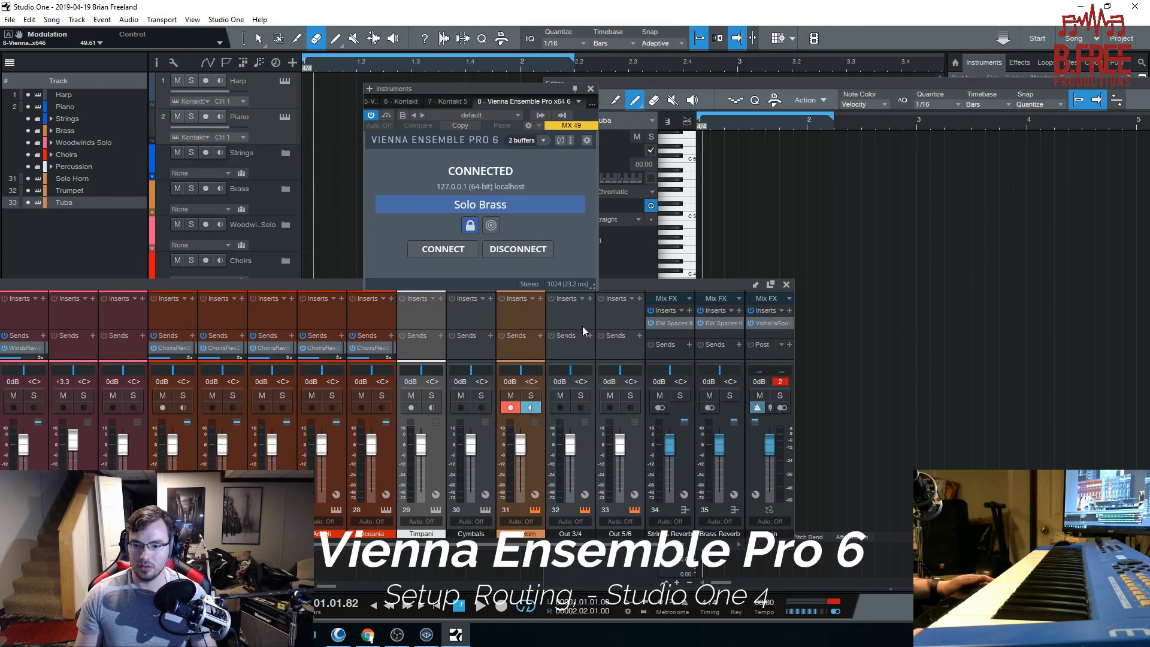
click(573, 534)
key(BackSpace)
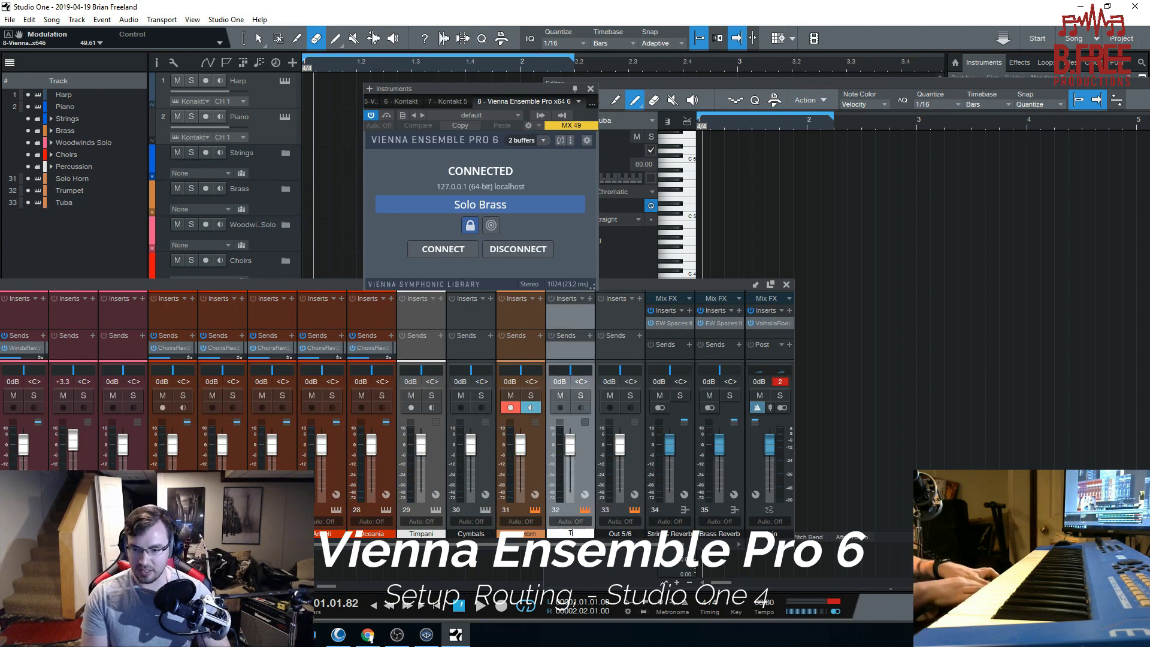
text(Trumpet)
key(Return)
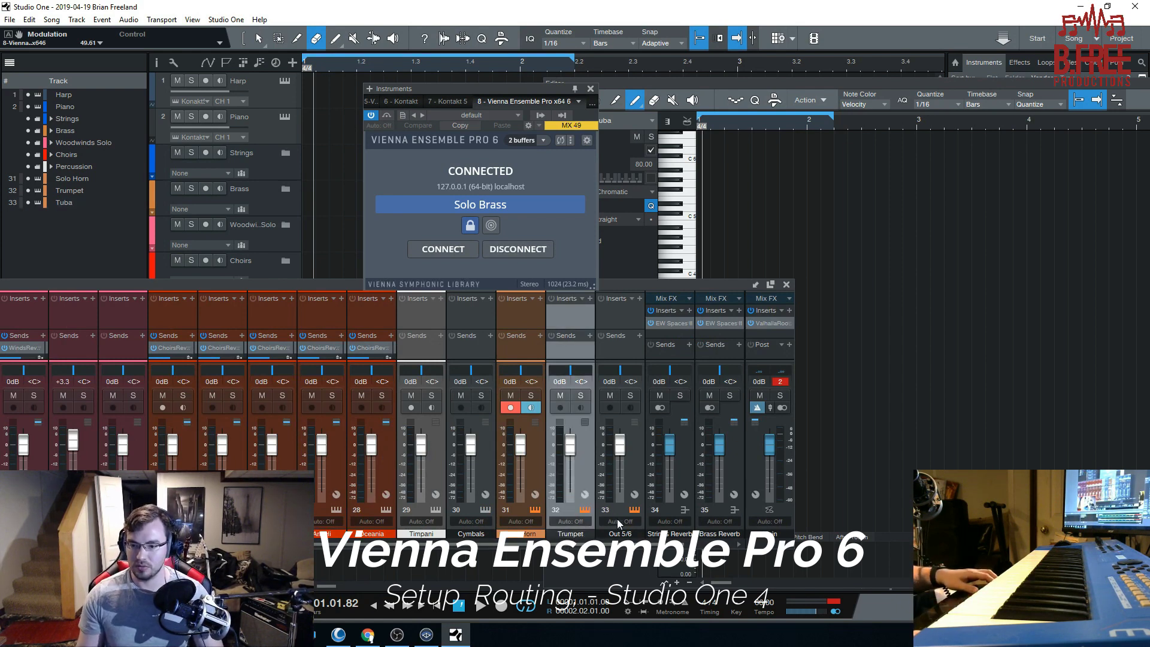
click(555, 540)
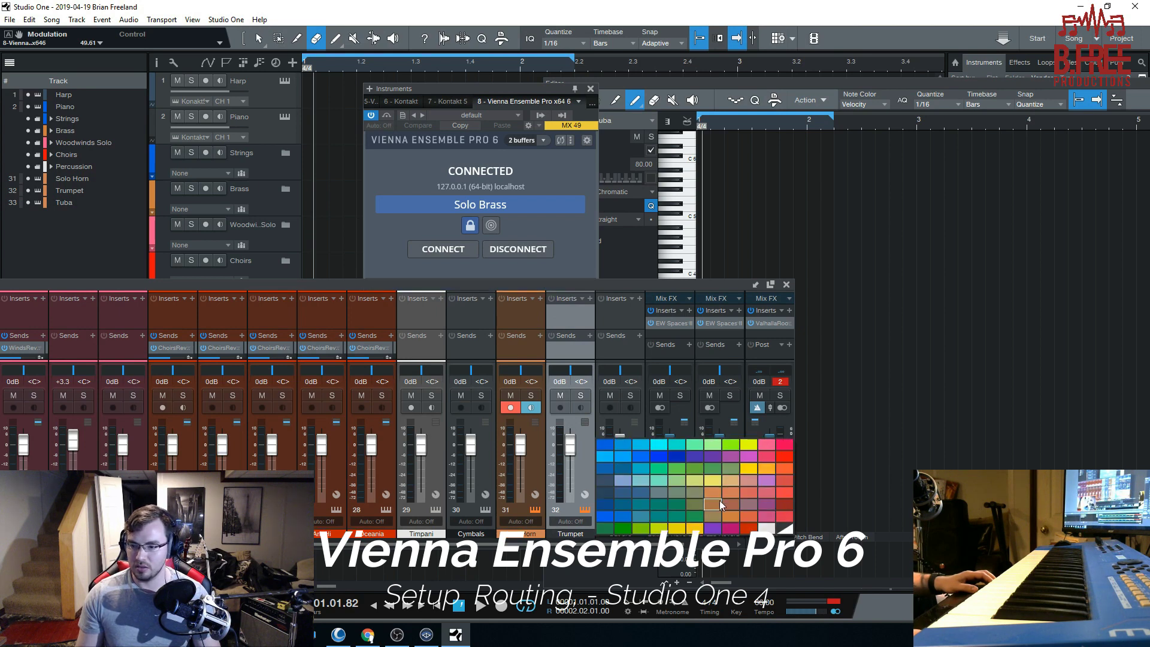
click(717, 498)
Step: Rename the Out 5/6 console channel as Tuba, colour it orange-brown and move the console out of the way
click(604, 538)
double_click(615, 536)
text(Tuba)
key(Return)
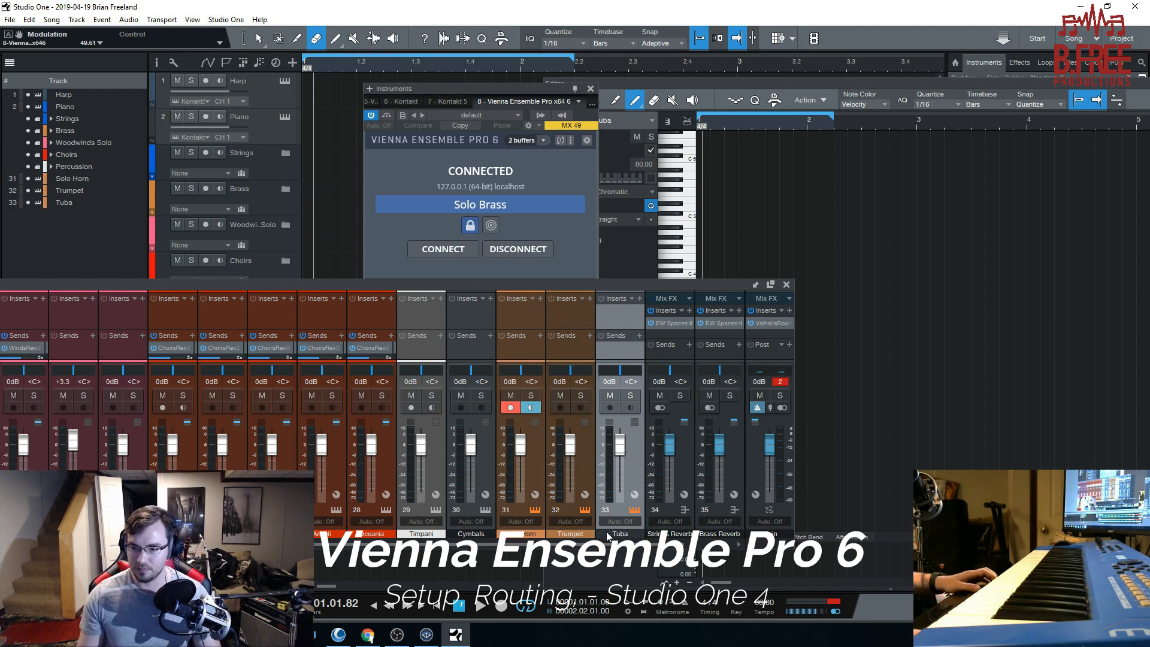
click(611, 537)
click(764, 499)
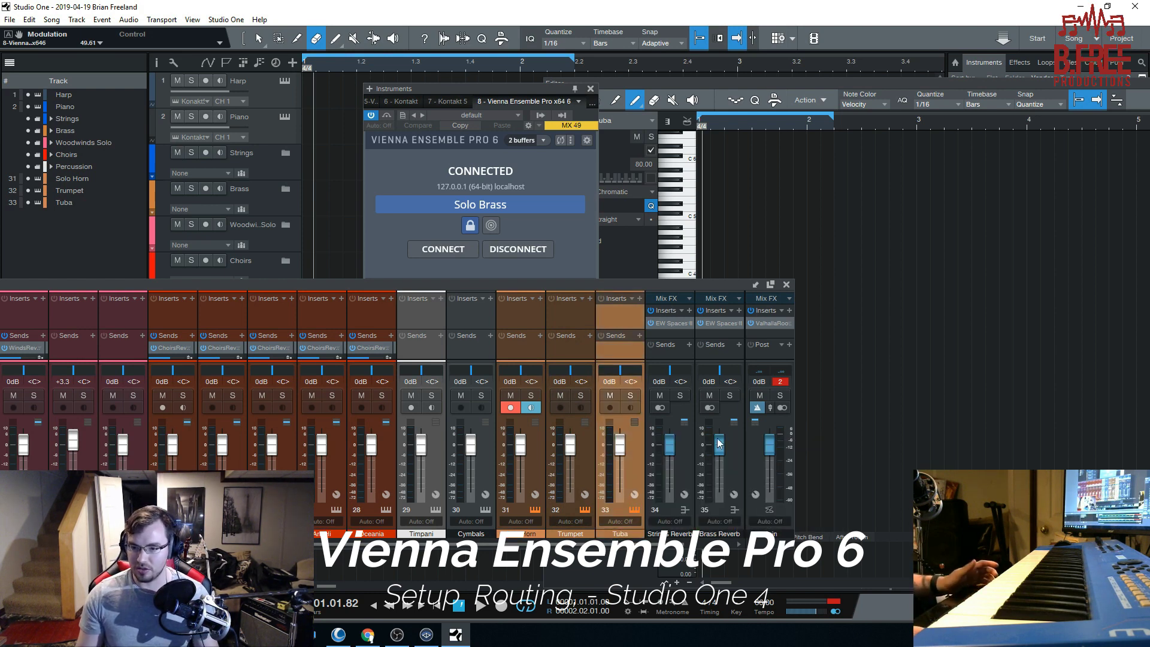
drag(653, 285, 906, 323)
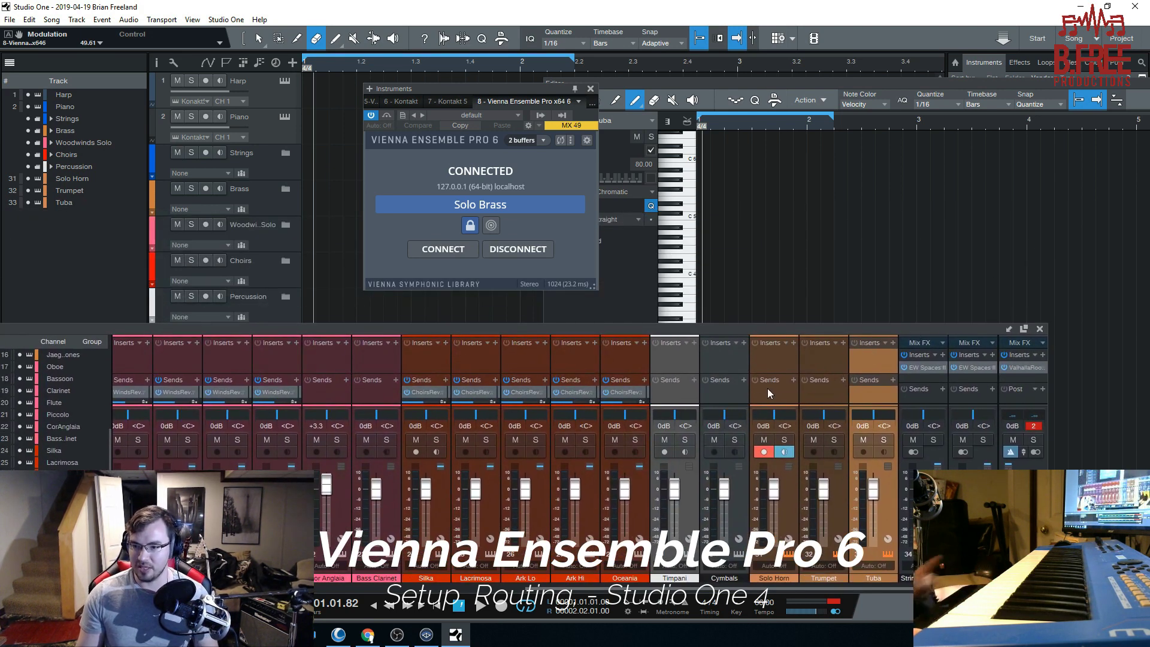
drag(834, 329, 0, 312)
drag(505, 88, 477, 88)
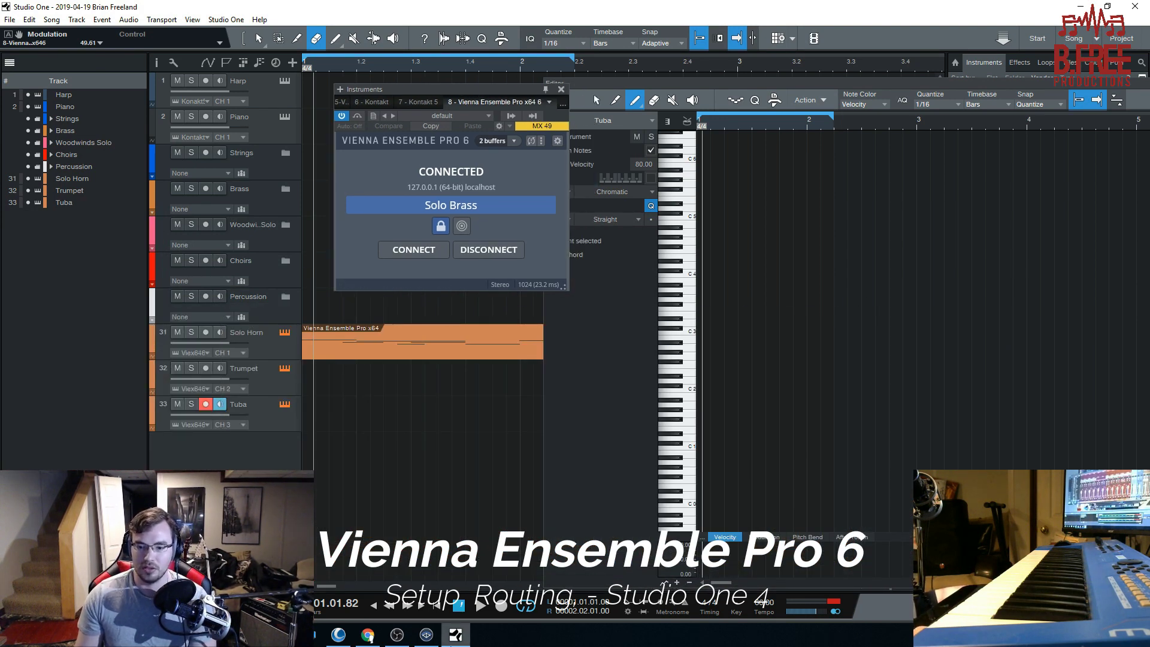
Step: In Vienna Ensemble Pro, examine the Woodwinds and Brass instances, including the Trombones' VirtualSoundStage effect, and return to the Solo Brass instance
click(425, 634)
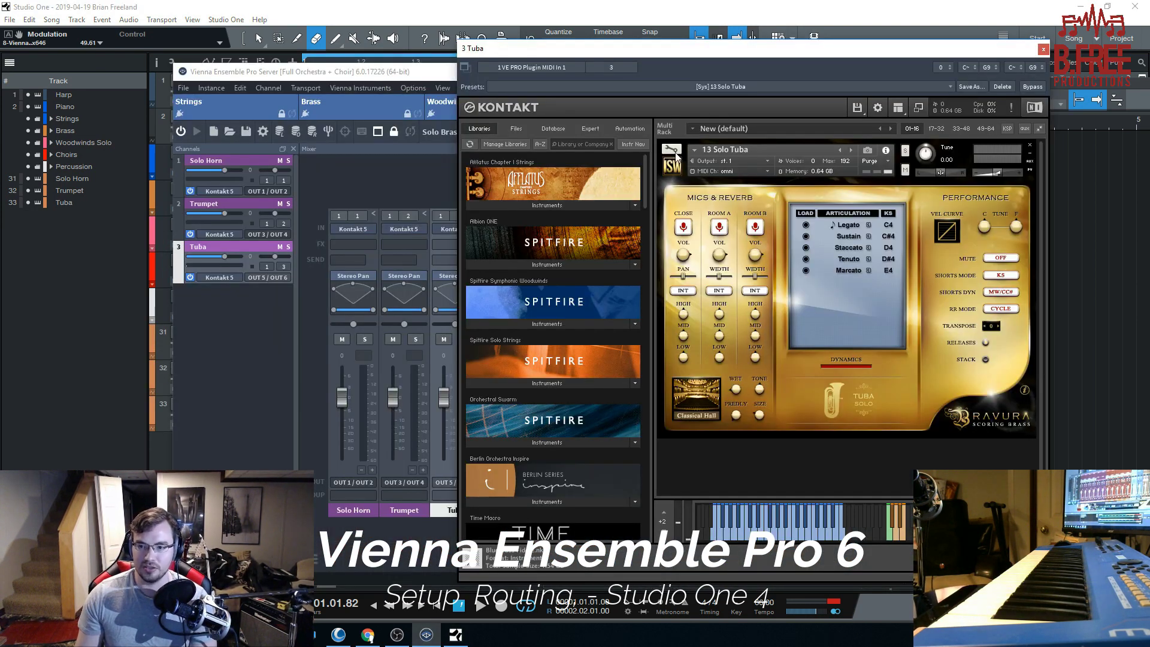
click(1042, 53)
drag(561, 78, 633, 73)
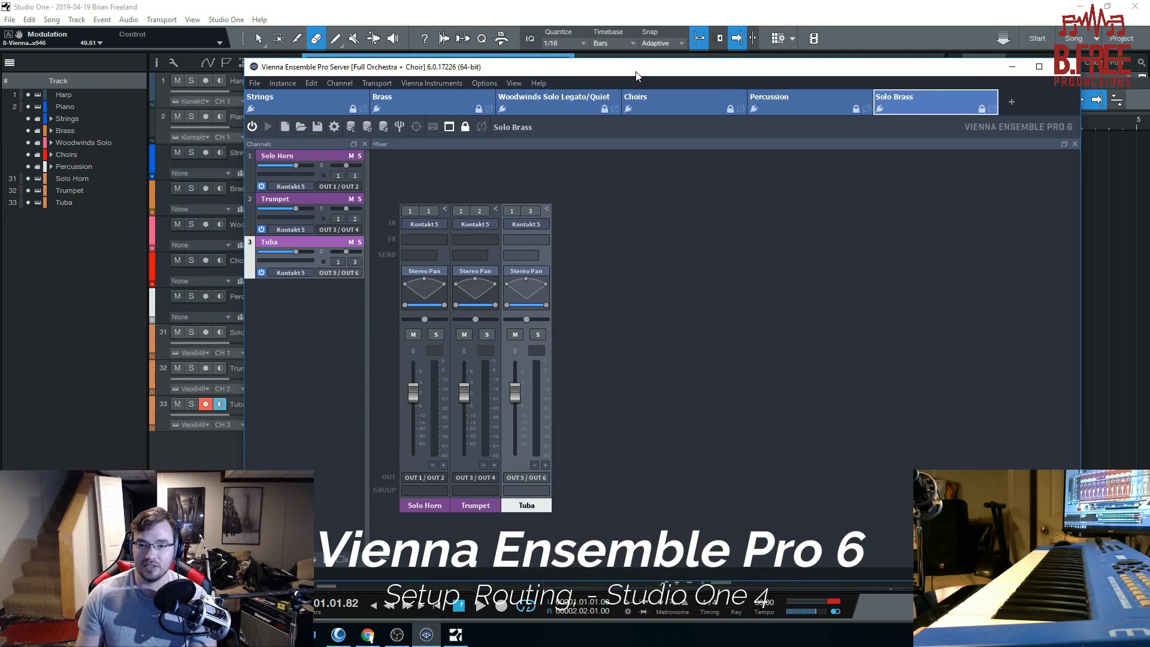
click(576, 107)
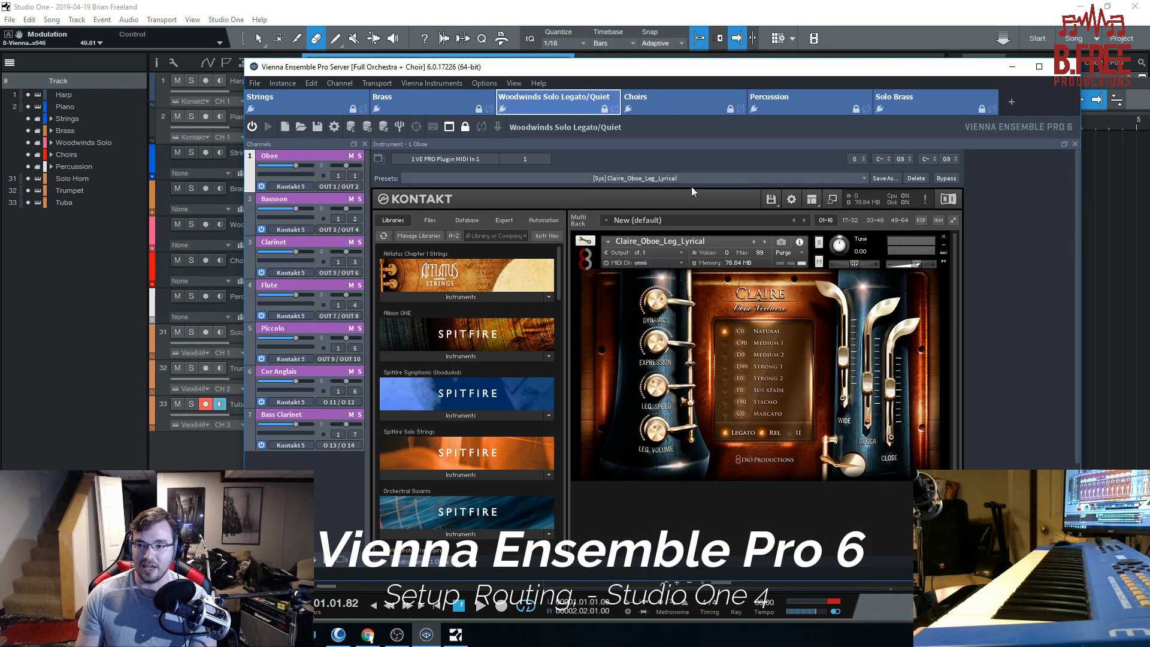
click(423, 103)
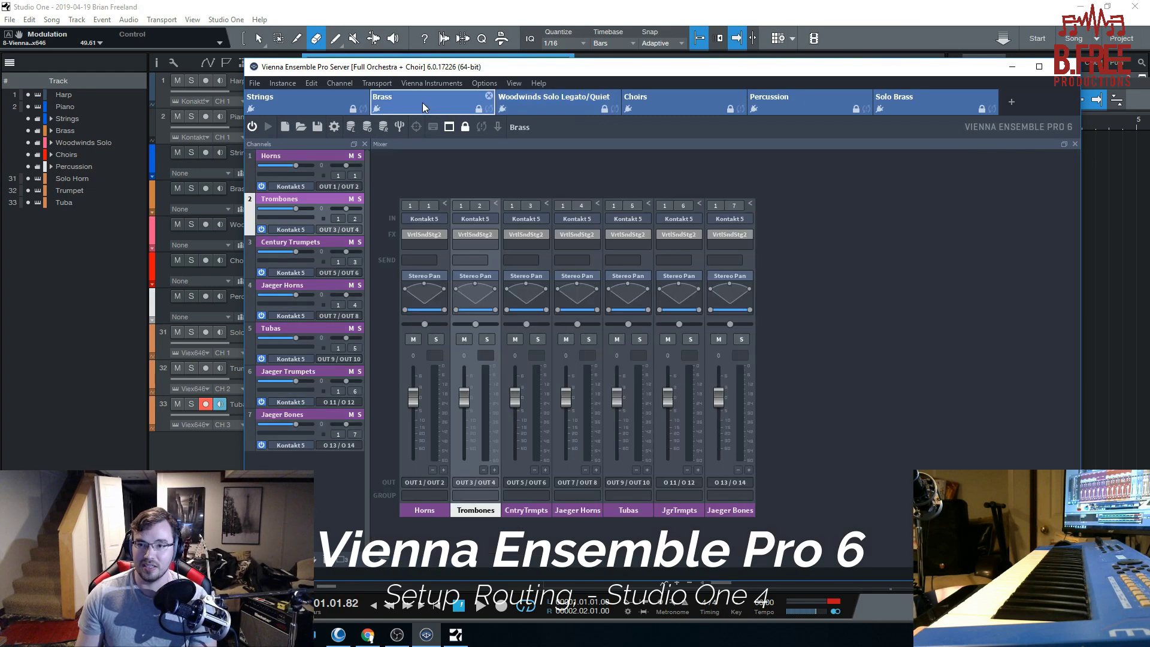
click(469, 231)
drag(658, 102, 706, 97)
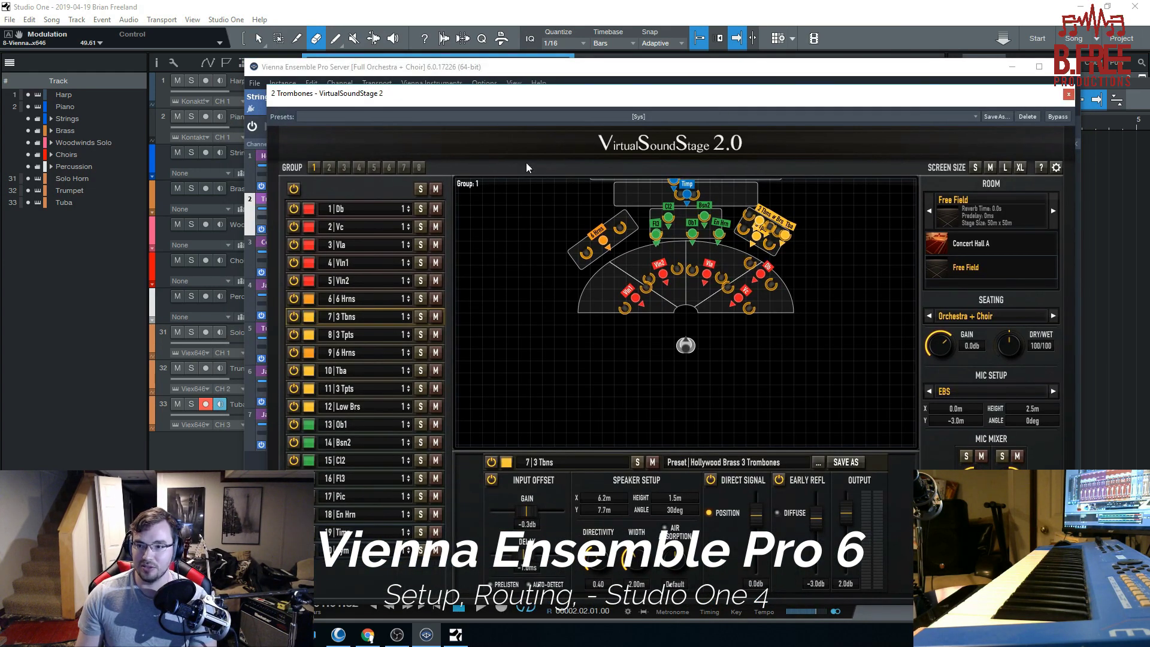
click(714, 74)
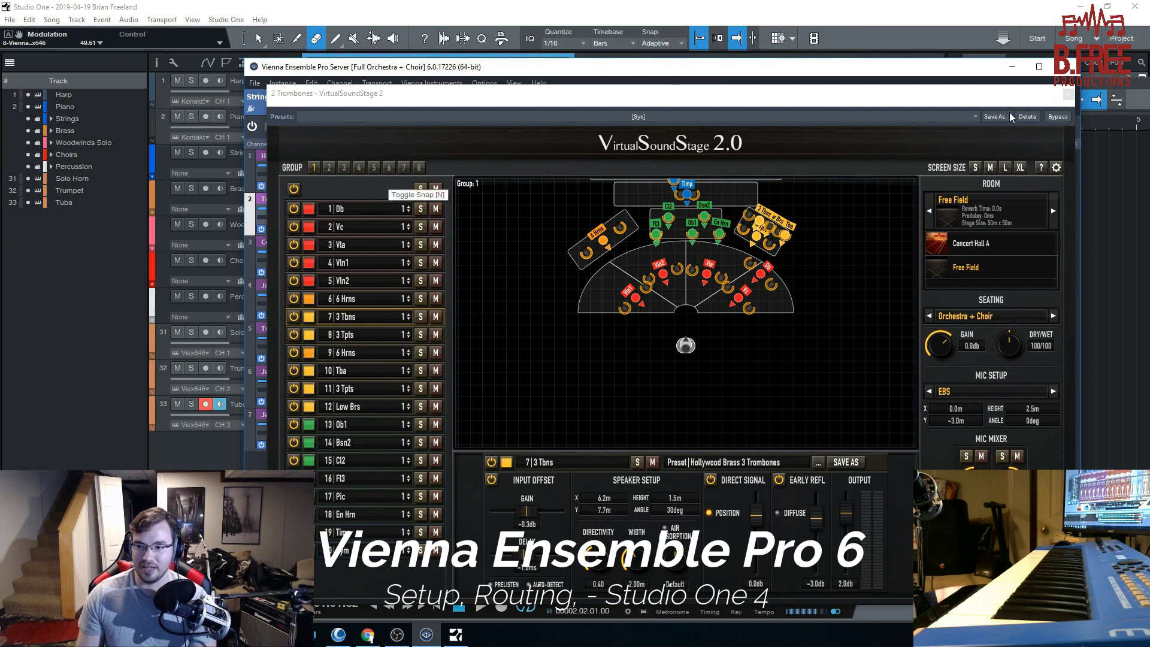
click(1068, 94)
click(878, 113)
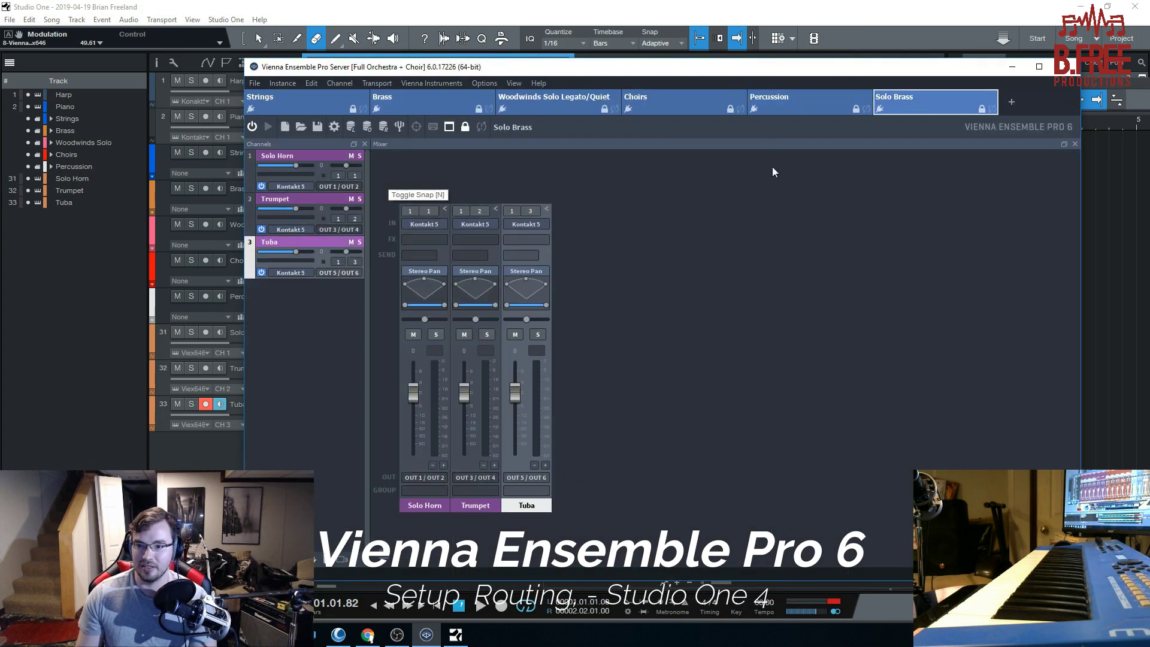
Step: Select the Solo Horn channel in Vienna Ensemble Pro and the matching Solo Horn track in Studio One for playing
click(319, 155)
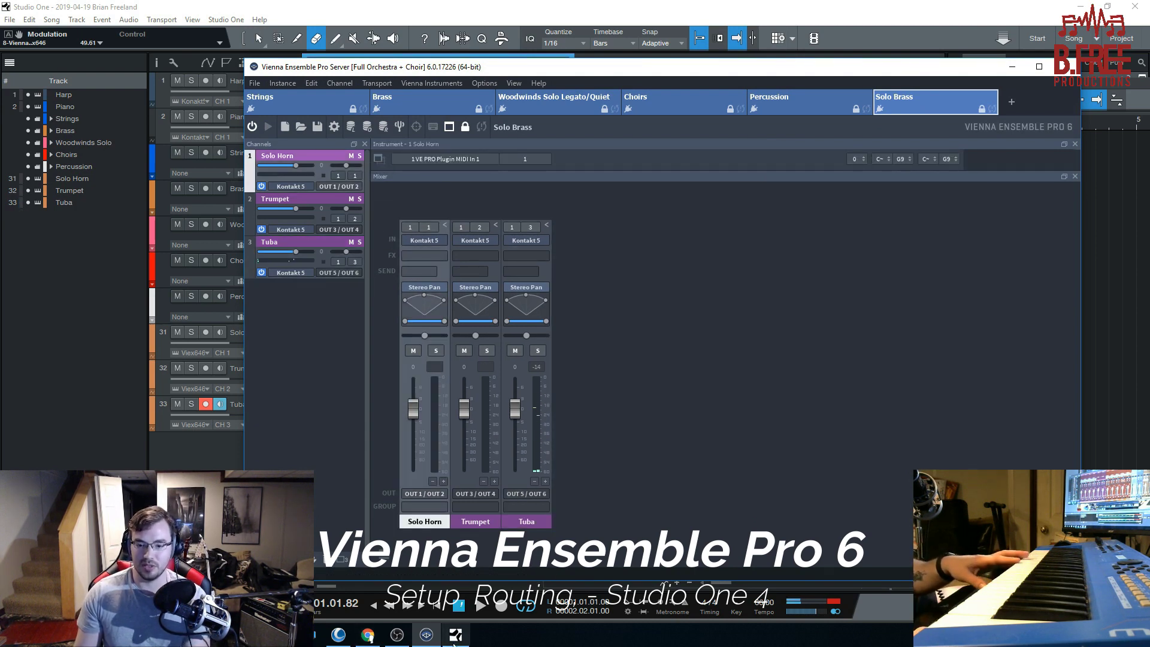
click(455, 634)
click(274, 343)
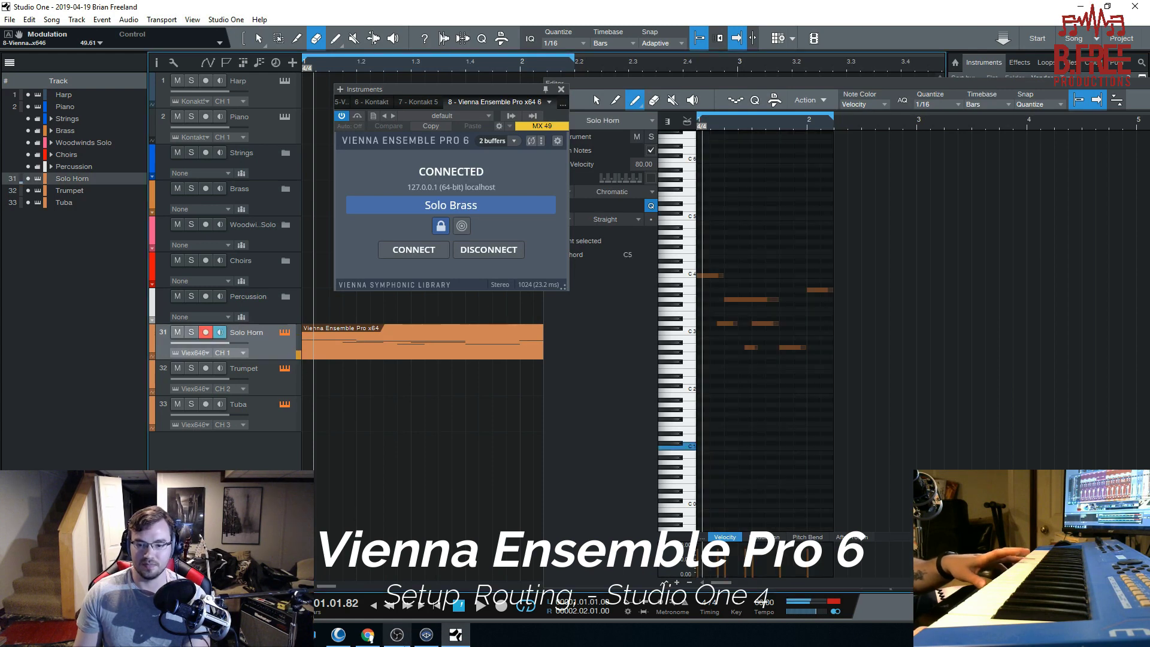
click(426, 640)
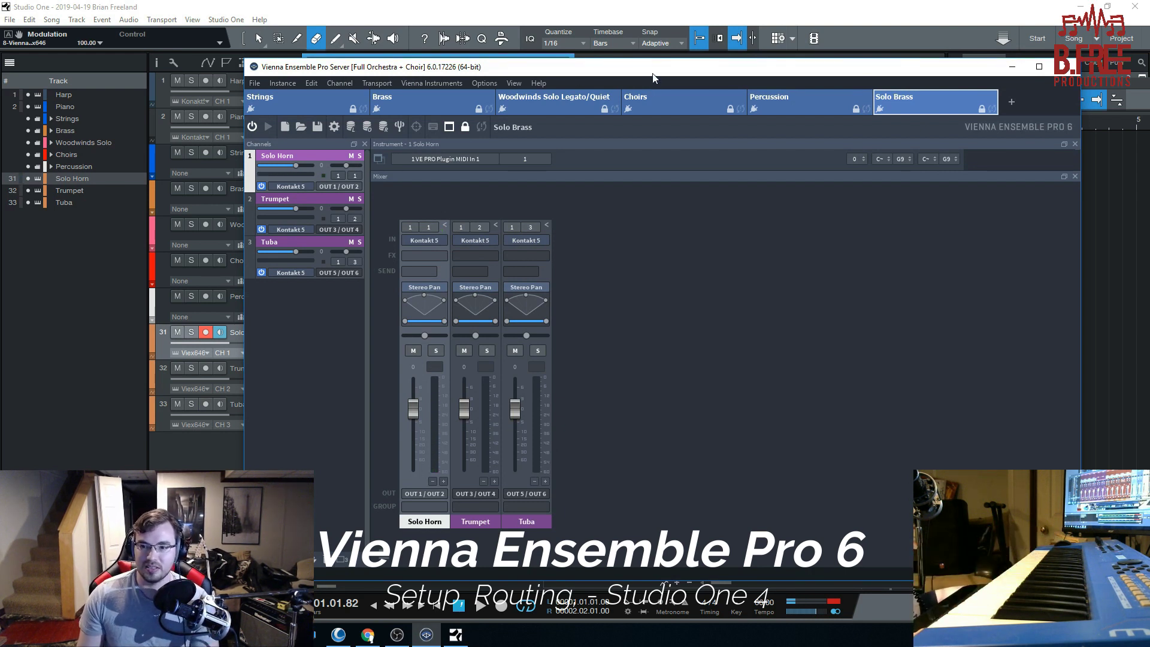
drag(653, 73, 633, 75)
click(422, 258)
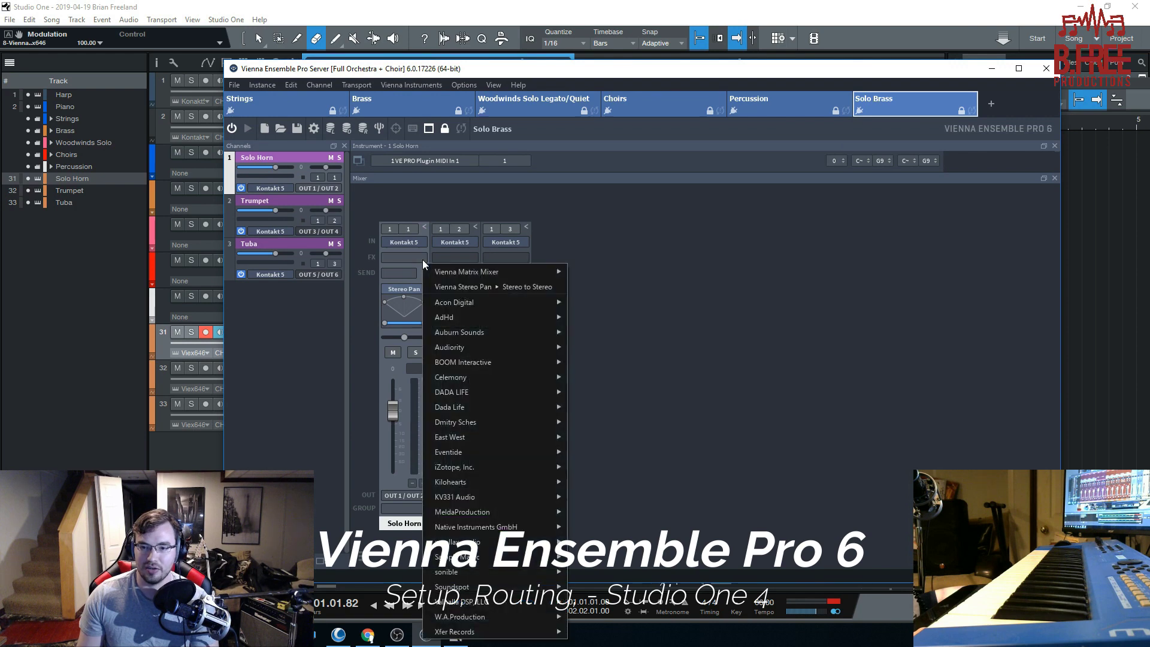
click(535, 71)
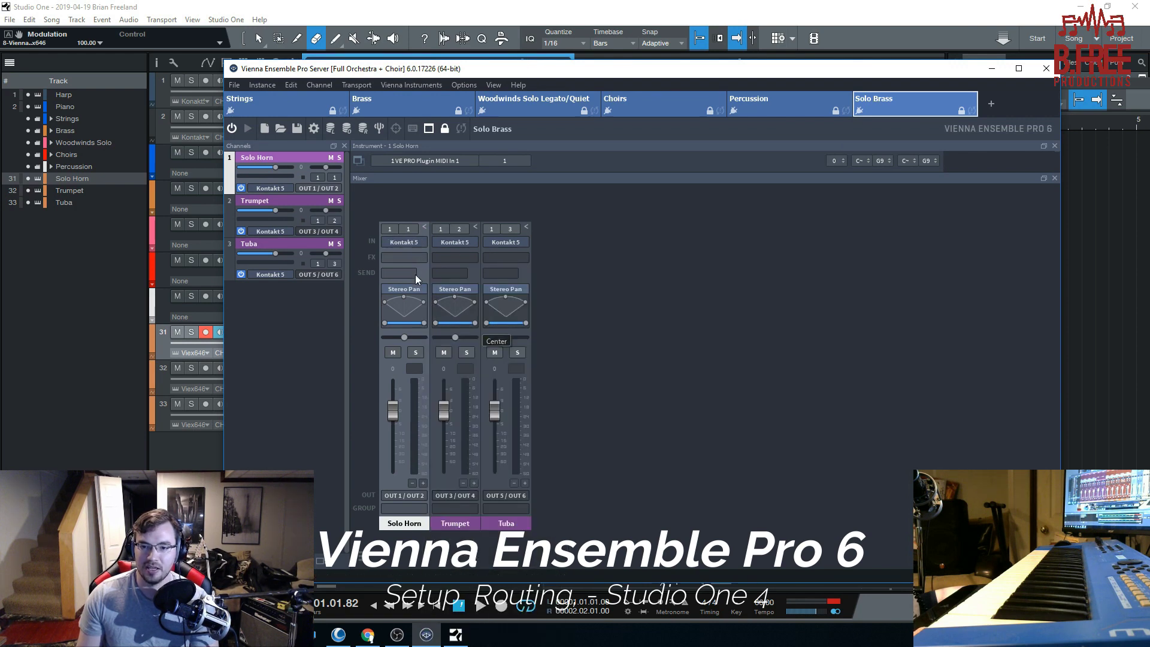
Step: Switch to Studio One, examine the reverb bus channels in the console and move the console back aside
drag(0, 179, 729, 297)
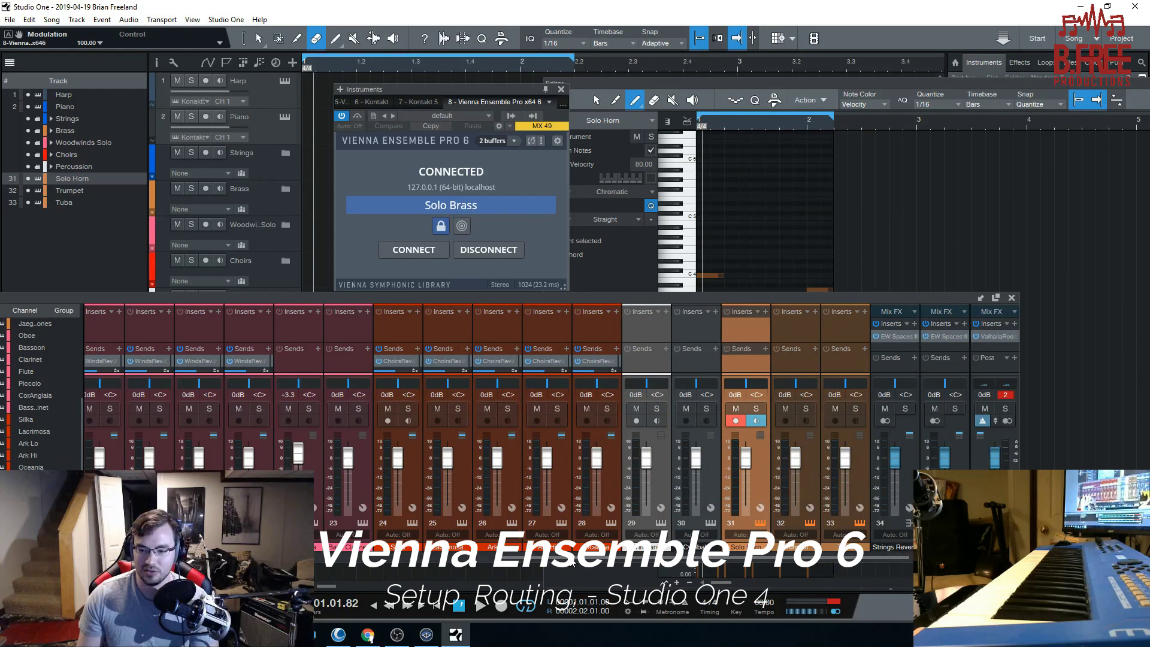
drag(573, 558, 622, 558)
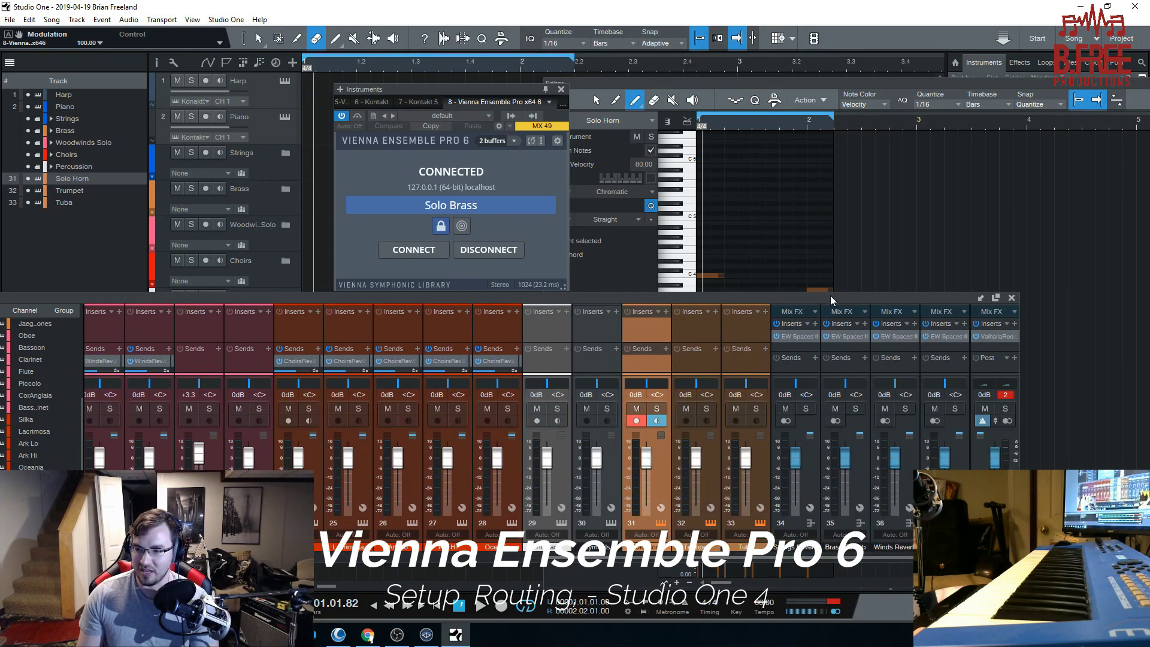
drag(830, 296, 803, 292)
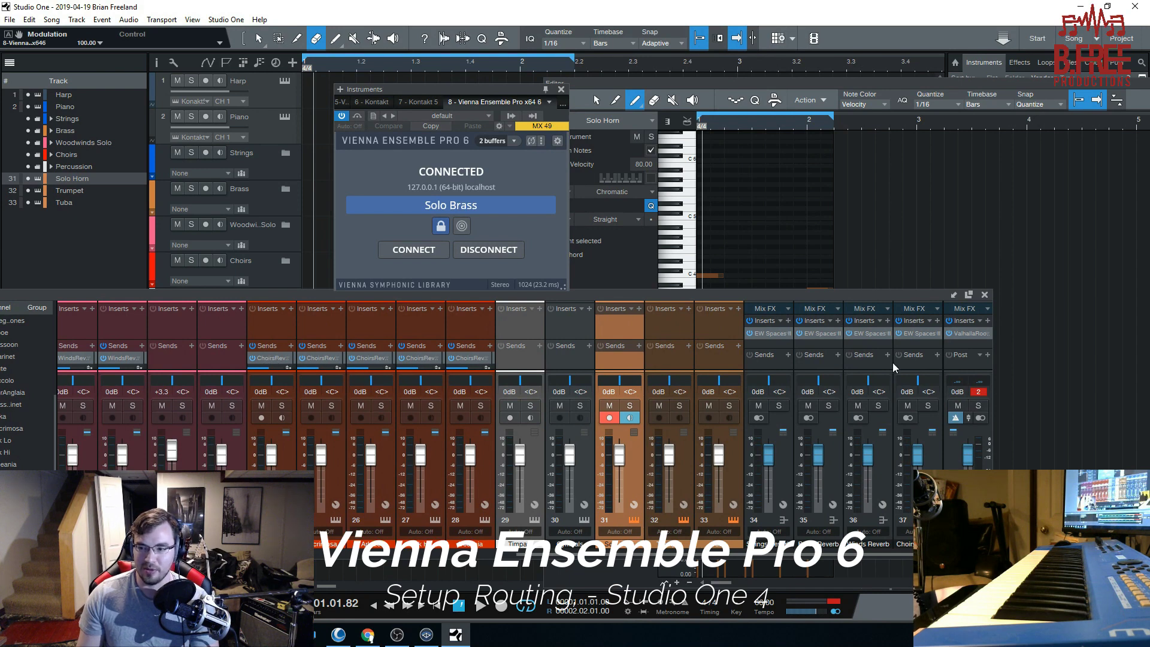
drag(820, 300, 688, 190)
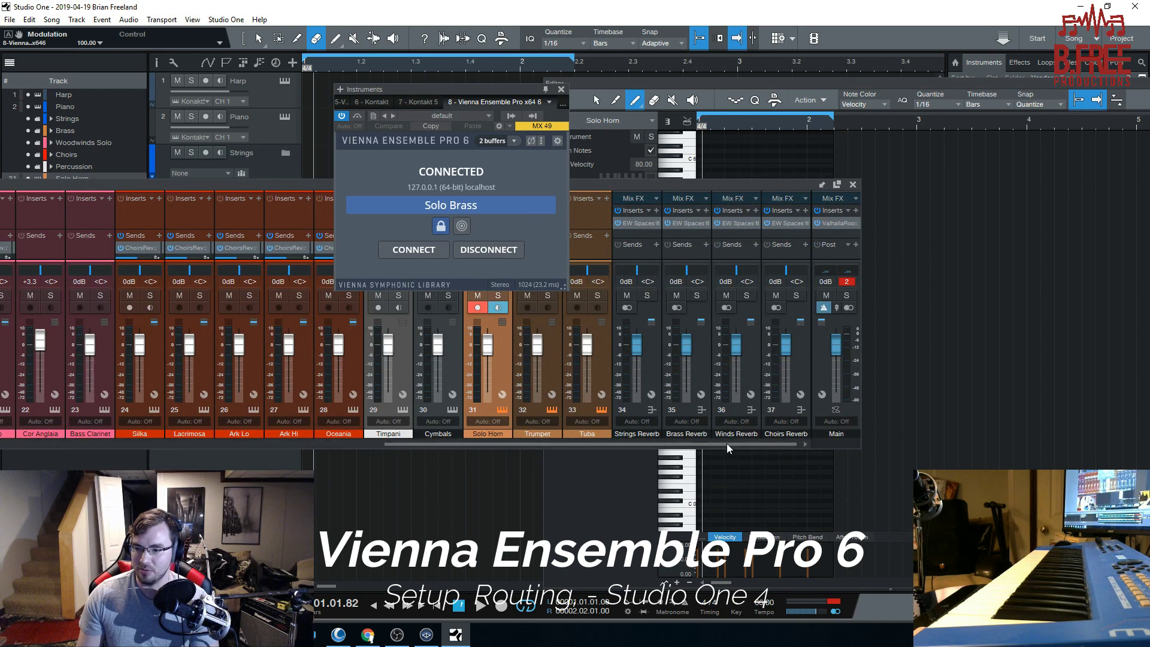
drag(727, 185, 1, 242)
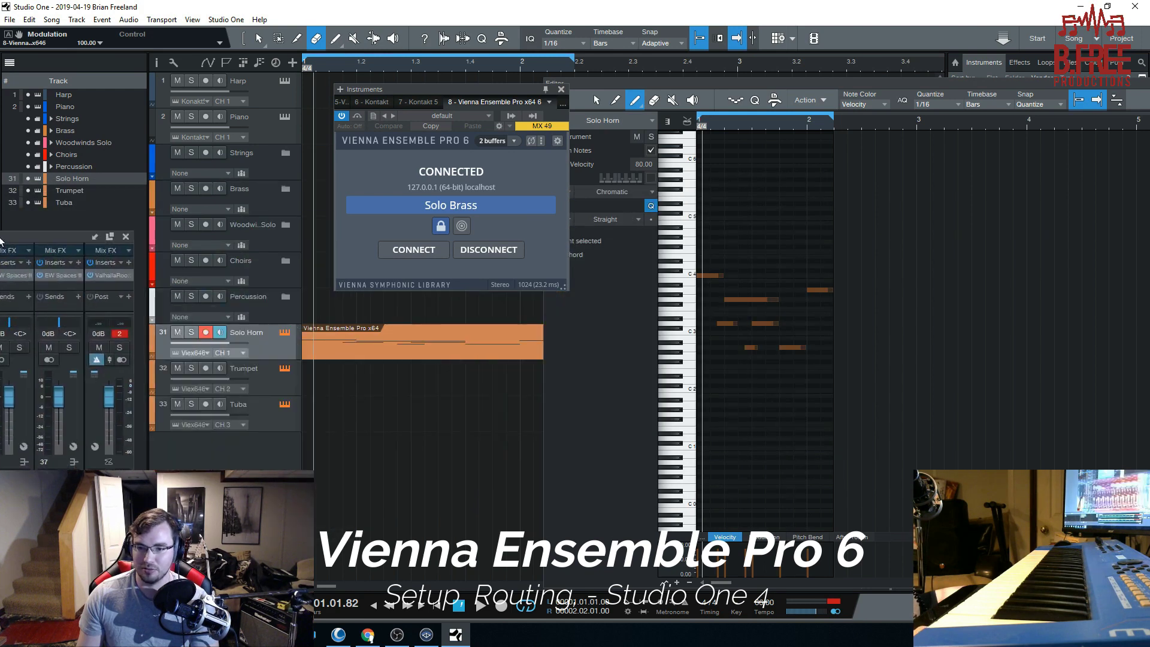
Step: In Vienna Ensemble Pro, insert VirtualSoundStage 2 as an effect on the Solo Horn channel and reposition its window
click(425, 634)
click(414, 256)
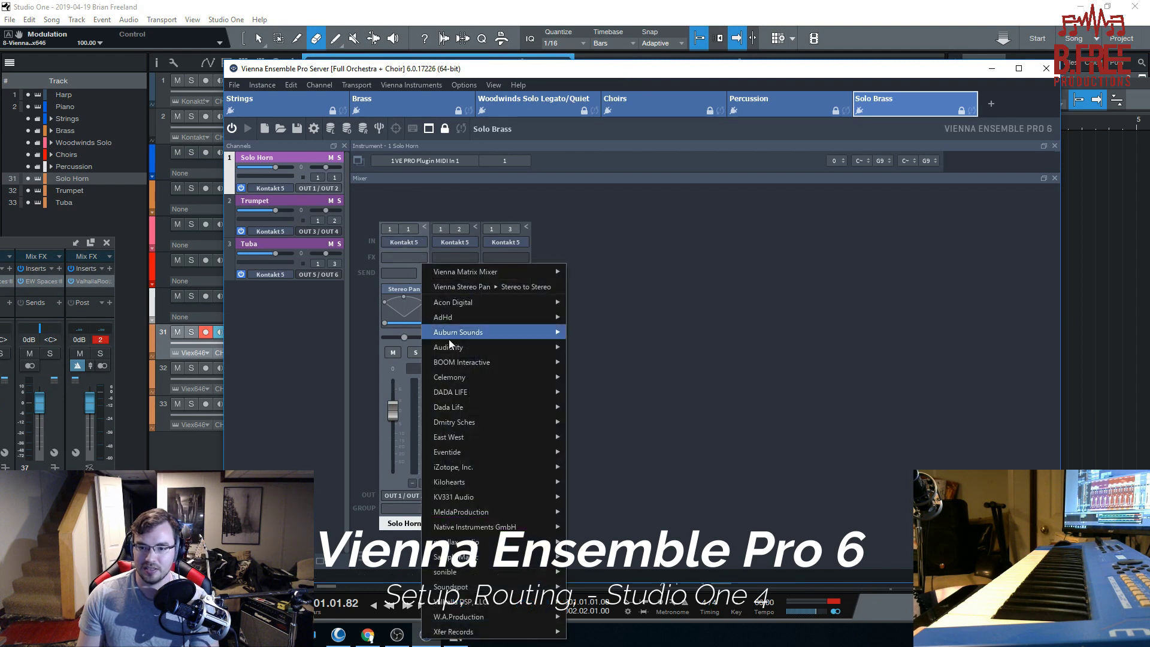
mouse_move(533, 557)
click(700, 556)
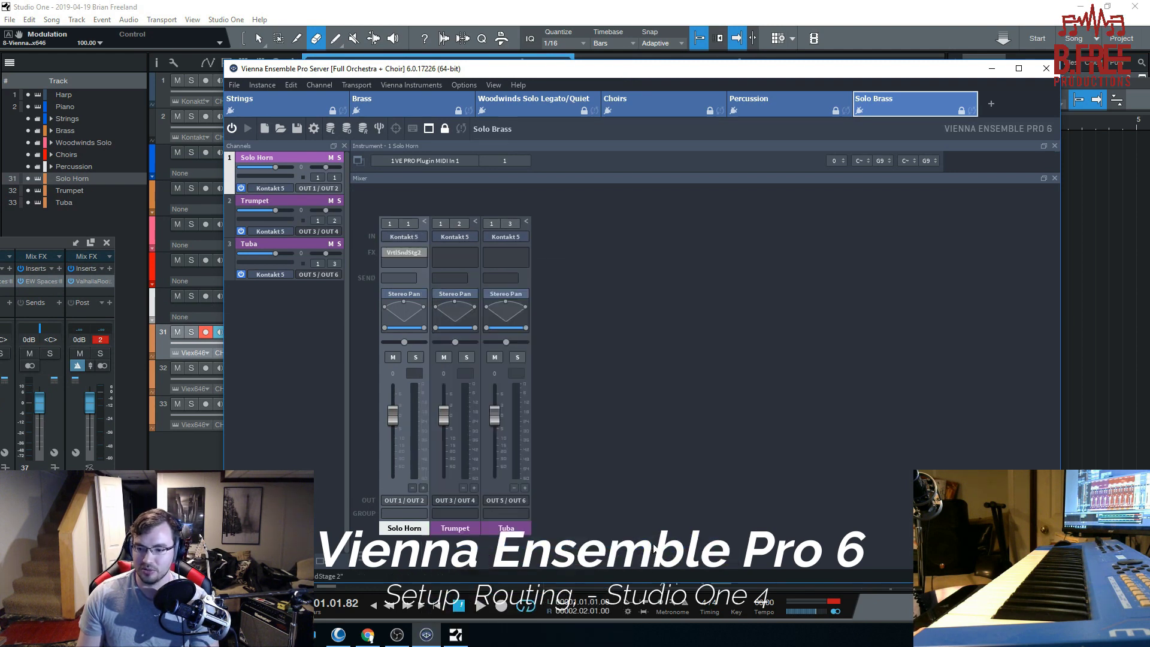
drag(736, 182, 489, 40)
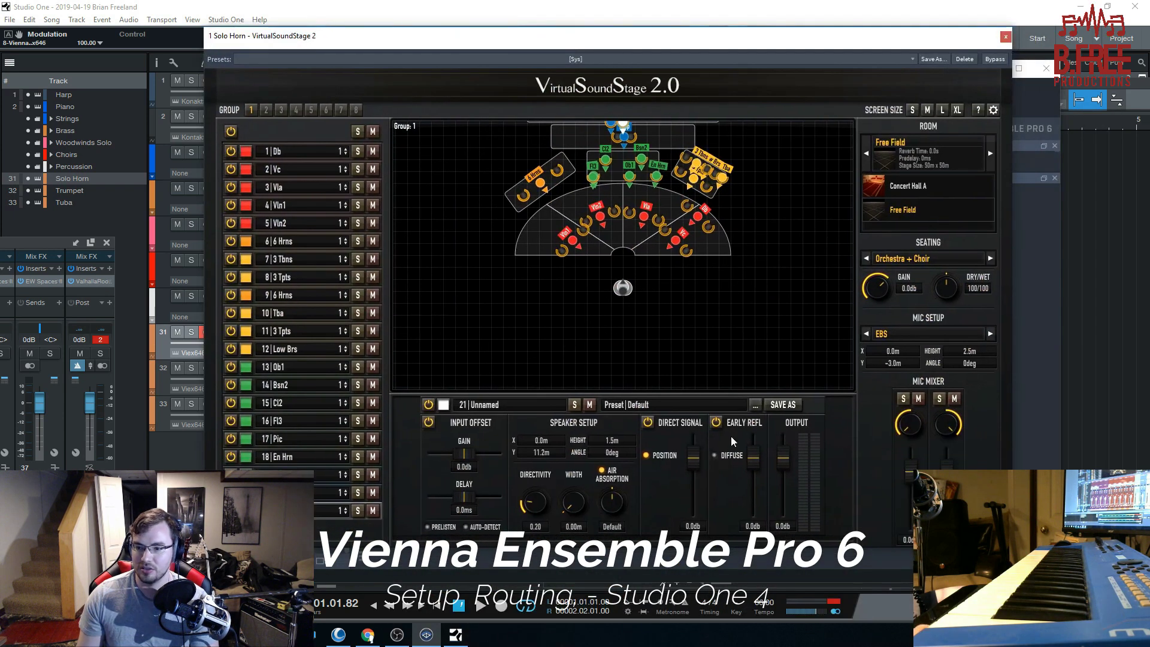
Step: Load the East West Hollywood Brass Solo Horn preset in VirtualSoundStage and return to the Solo Horn track in Studio One
click(634, 403)
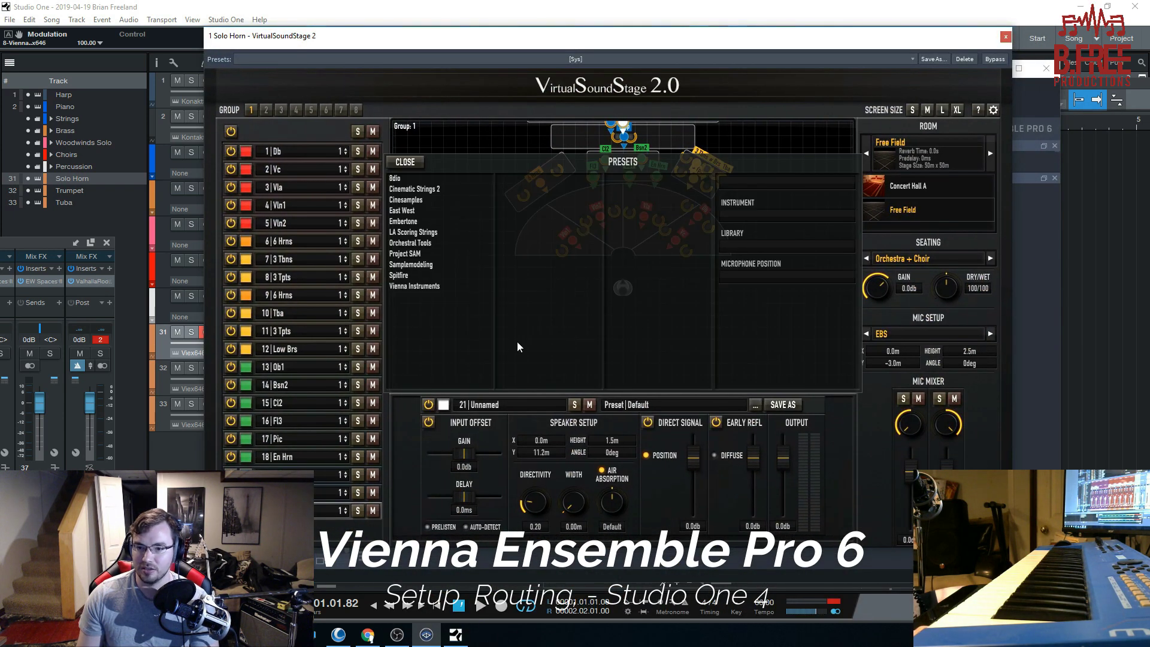
click(399, 188)
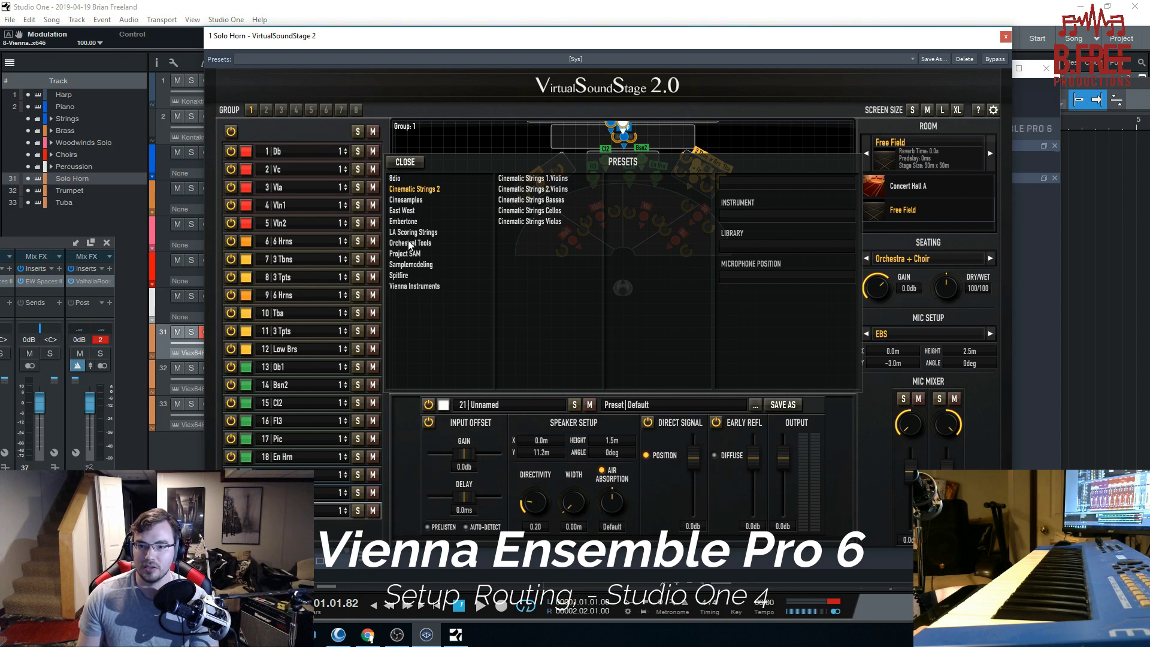
click(415, 233)
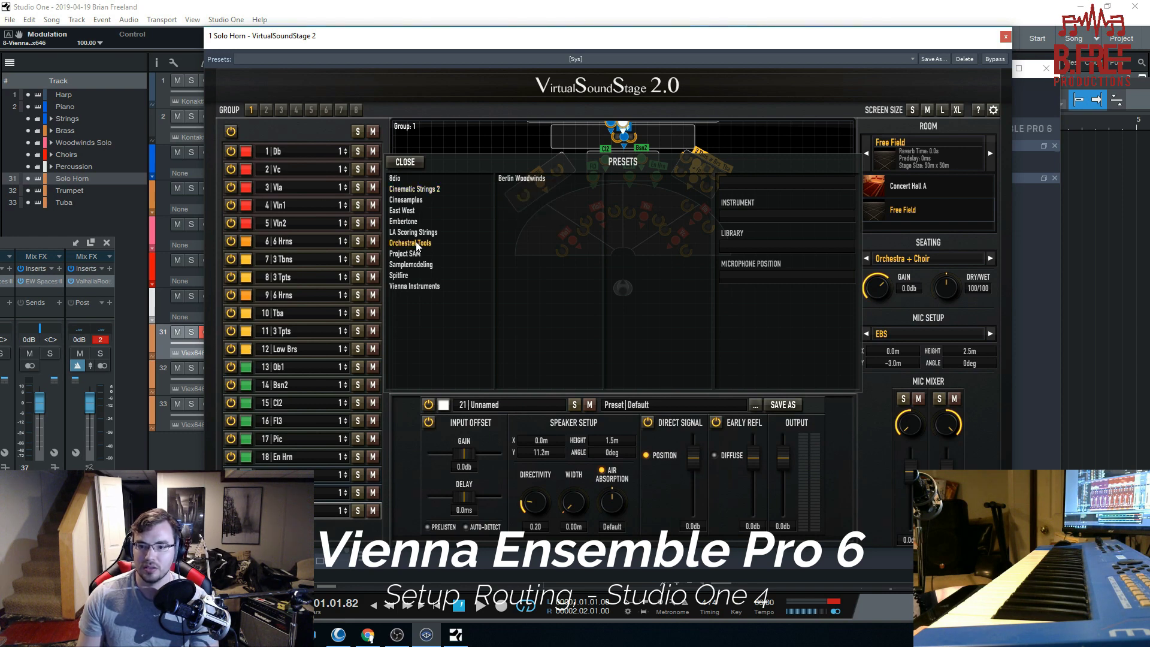
click(406, 211)
click(536, 179)
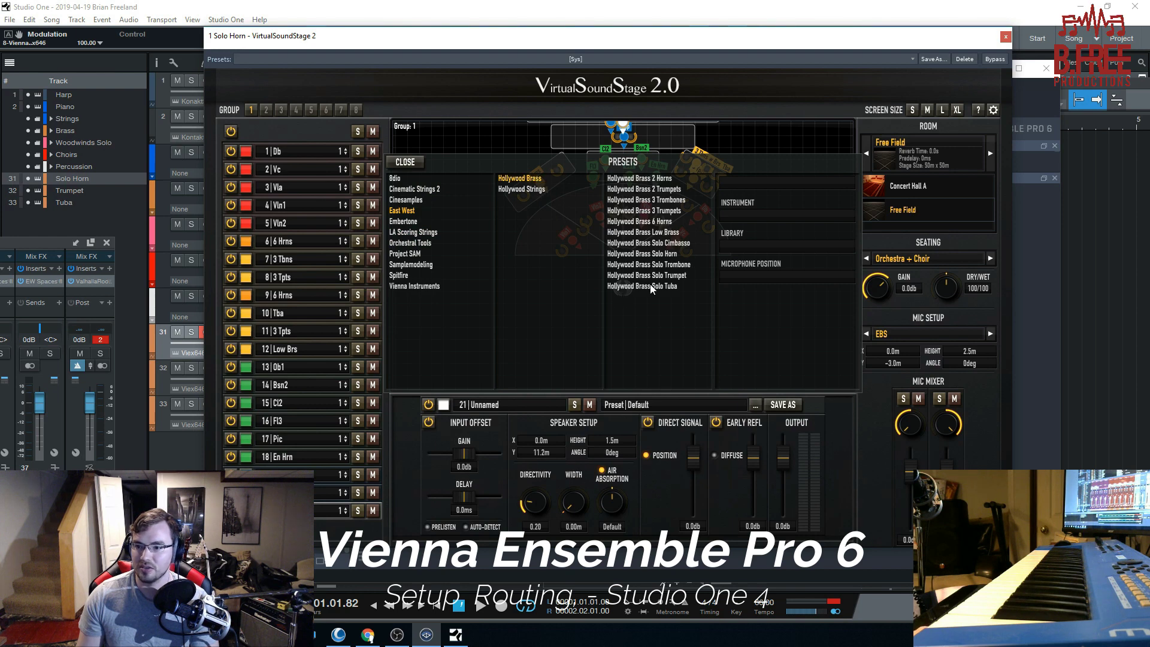
click(659, 252)
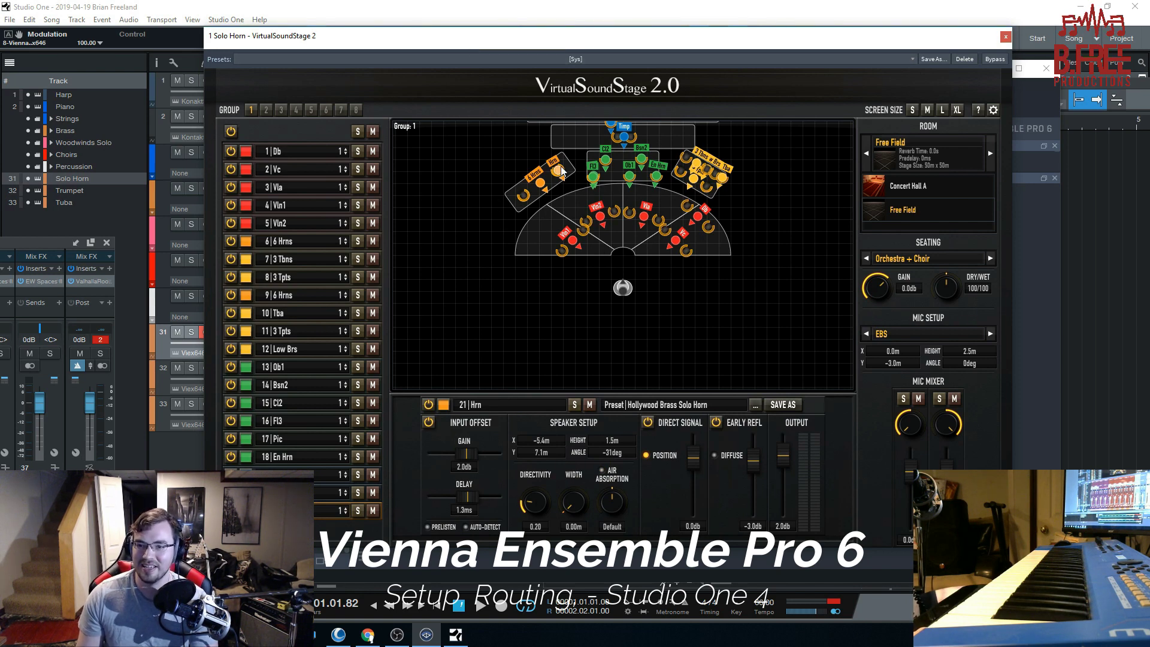
drag(571, 39, 775, 46)
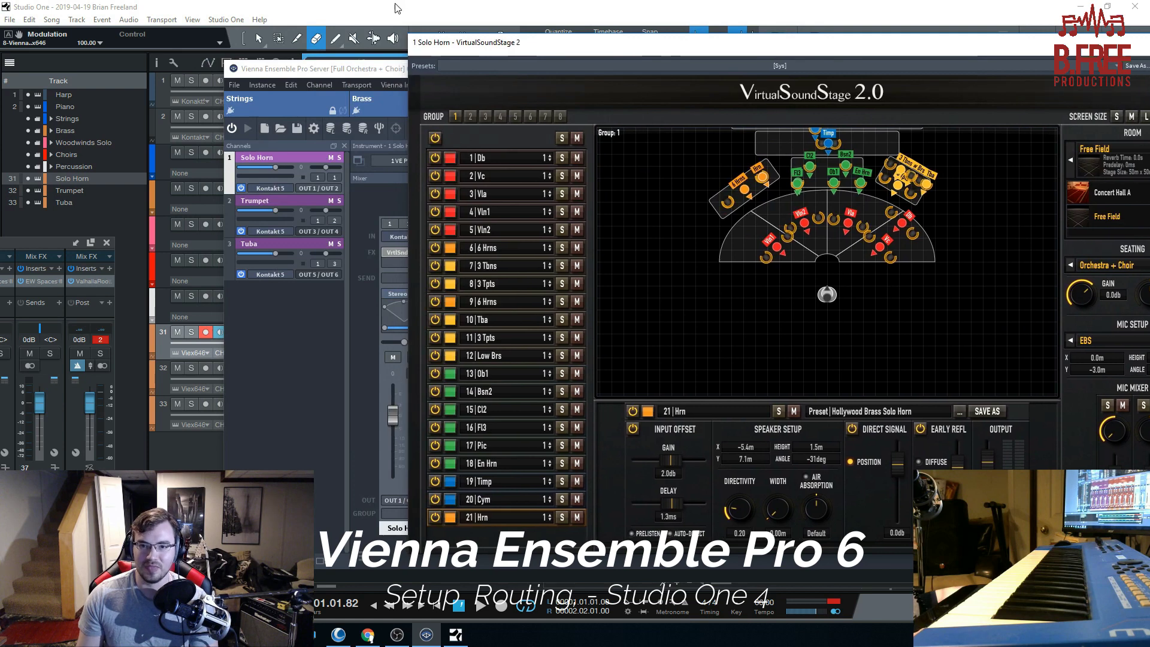
click(216, 344)
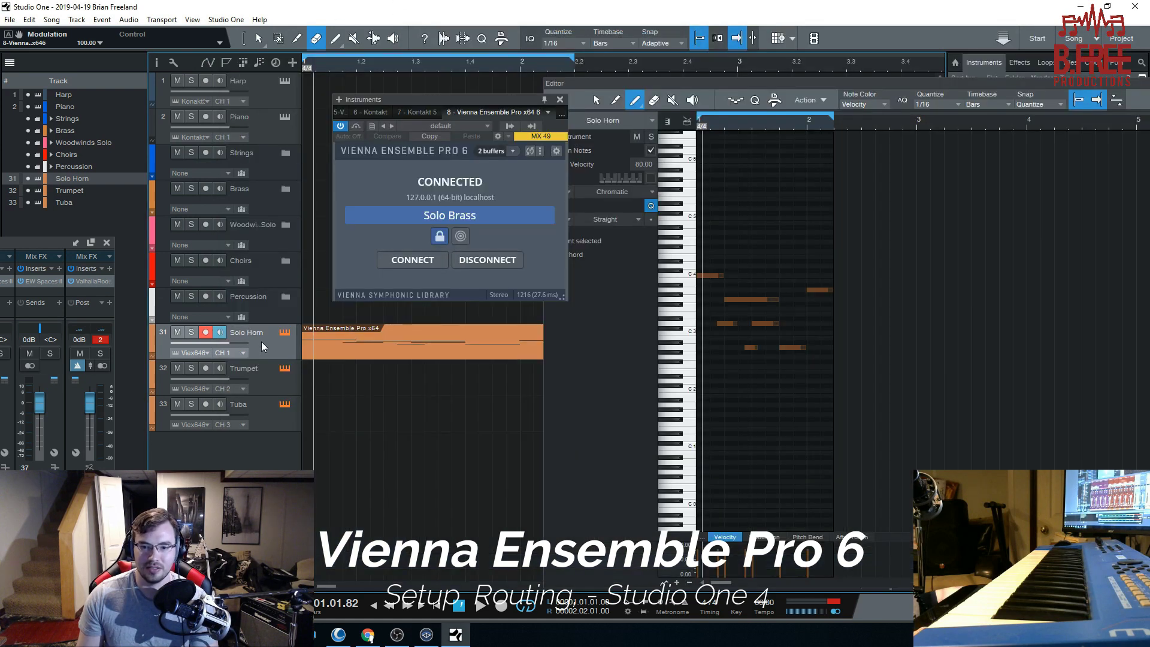
Step: In Vienna Ensemble Pro, move the VirtualSoundStage window aside and compare the Solo Horn sound with the effect bypassed and enabled
click(287, 332)
click(284, 337)
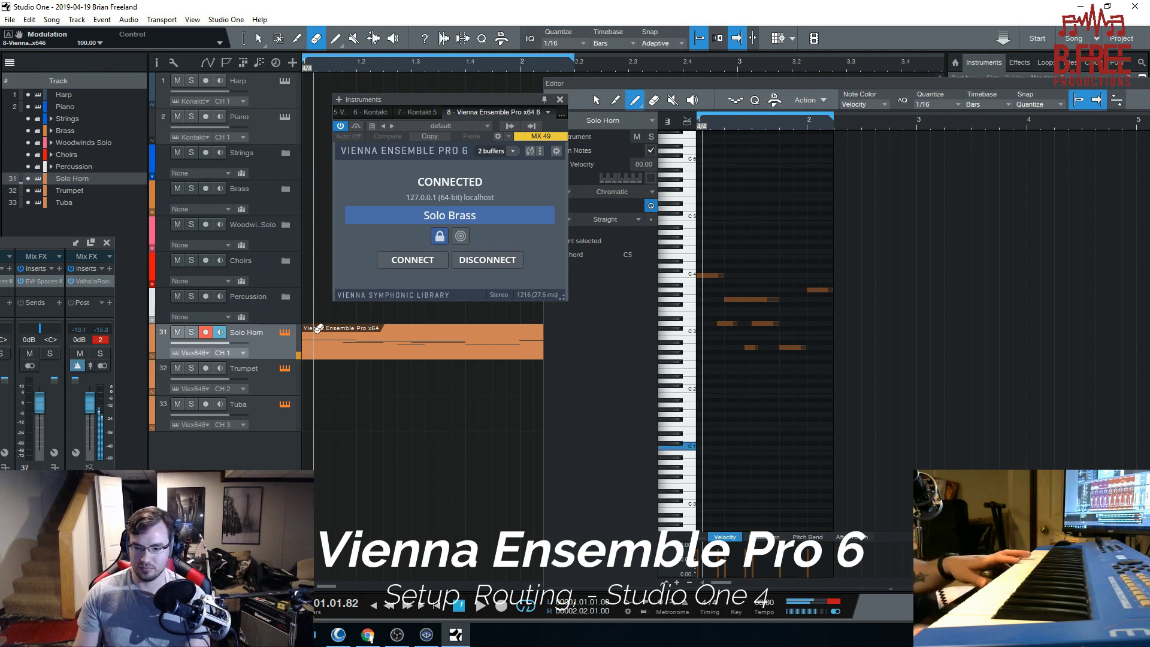
click(427, 636)
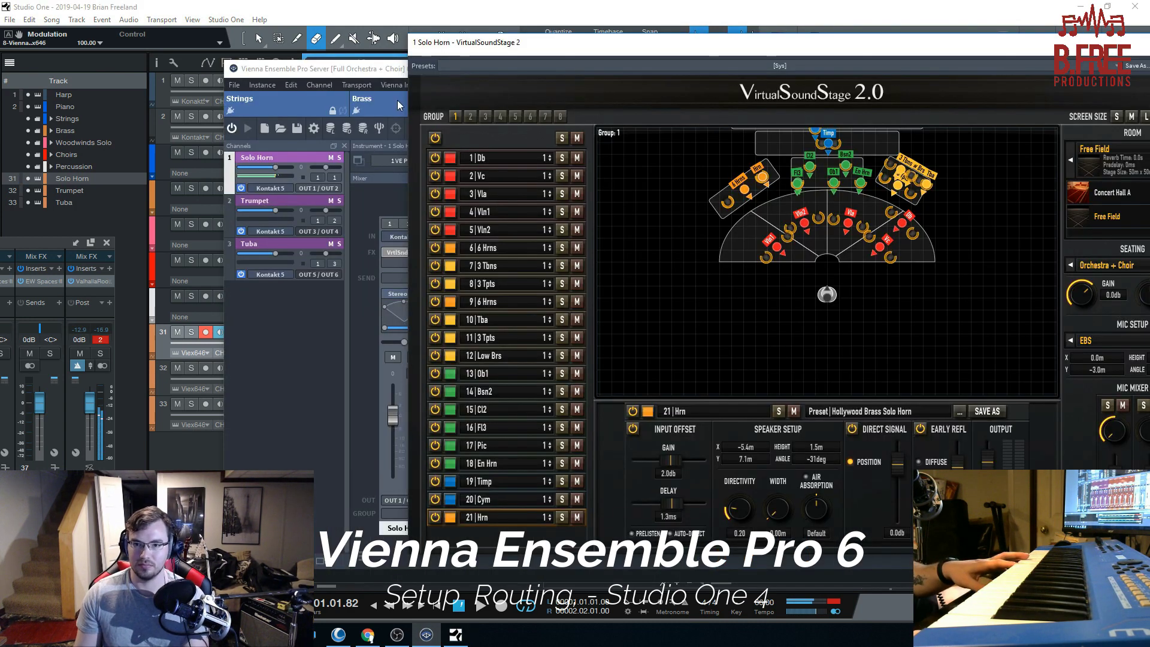
drag(560, 47, 887, 65)
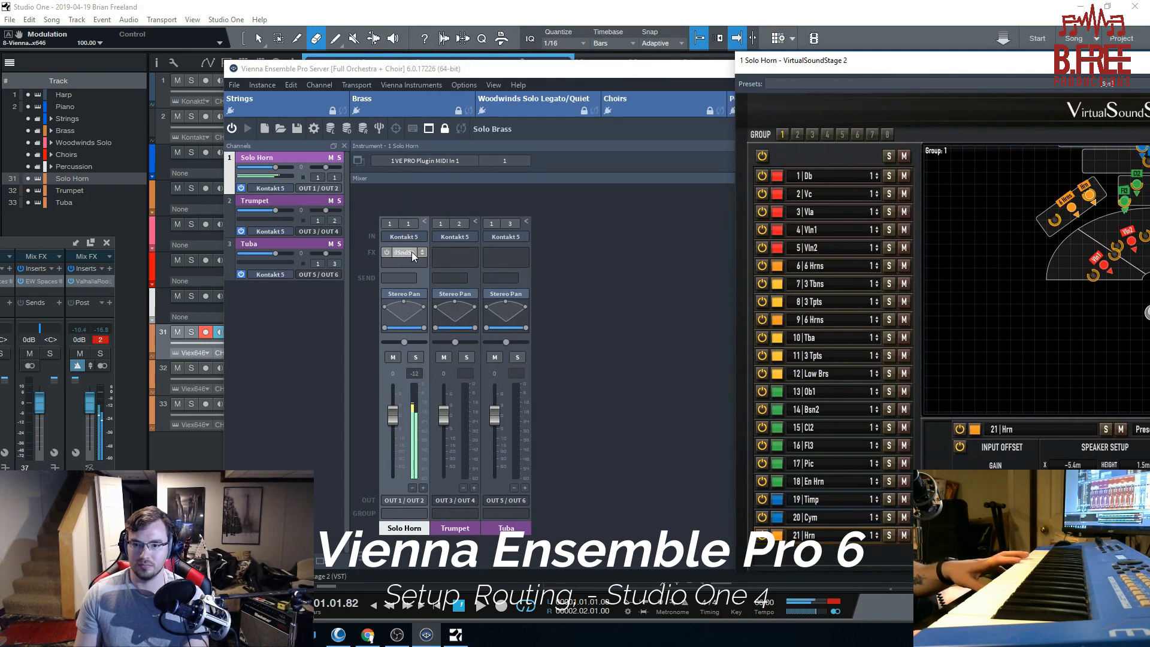
click(386, 253)
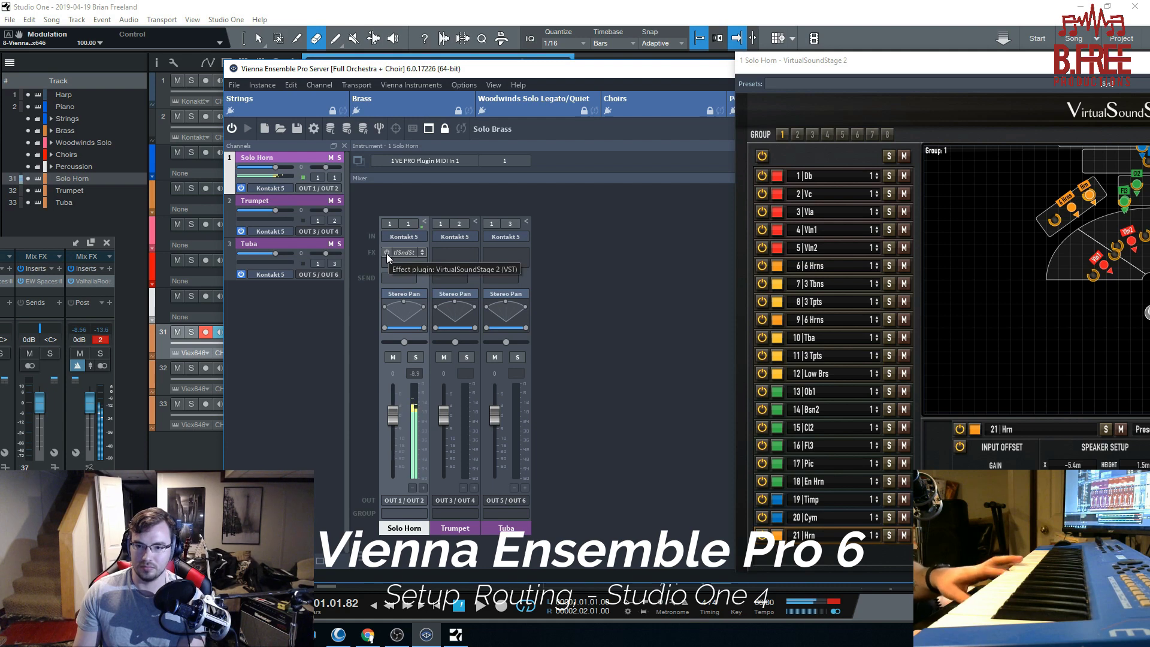
click(386, 253)
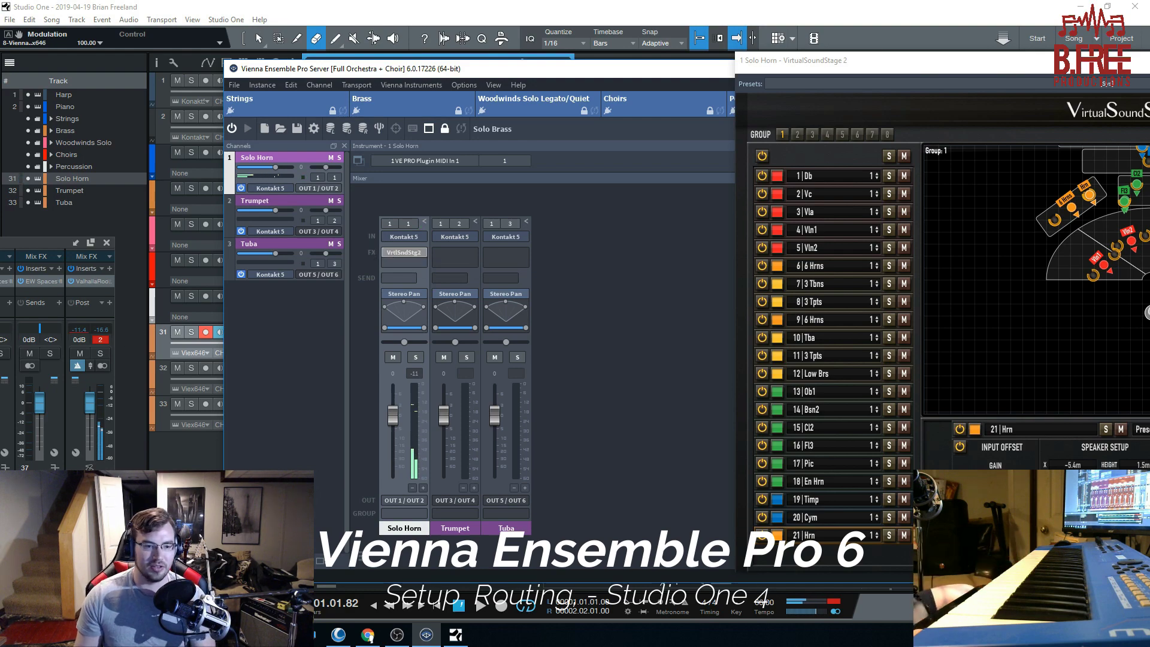
Step: Return to Studio One, bring the console into view and add a Brass Reverb send to the Solo Horn channel
key(alt+Tab)
drag(0, 243, 892, 318)
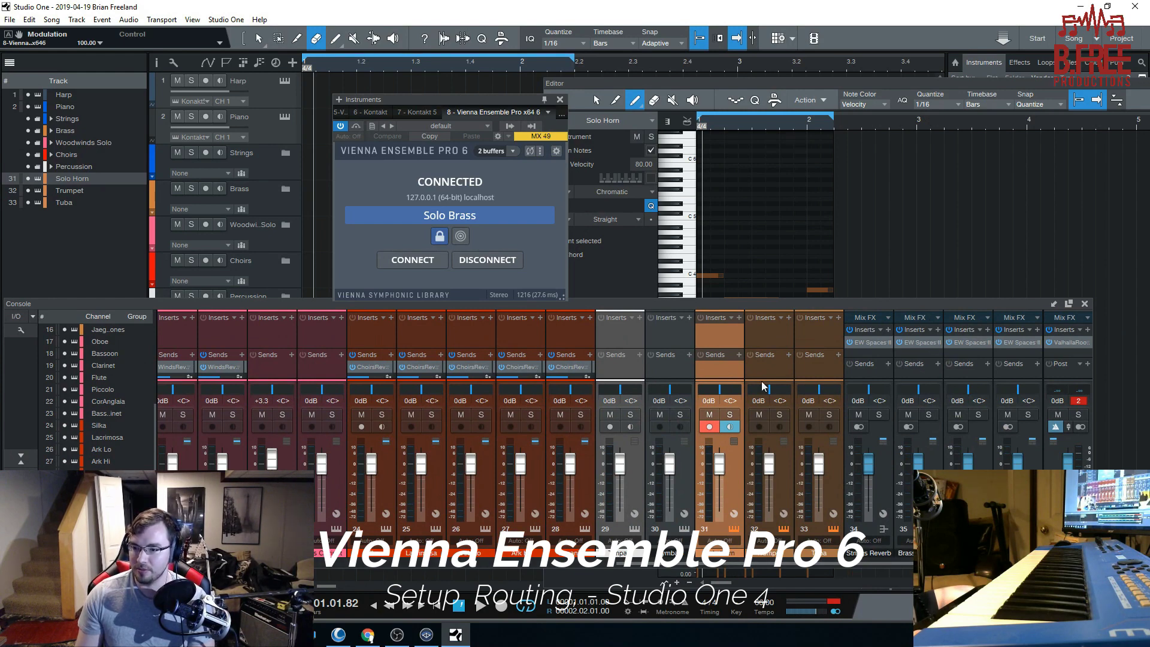
click(739, 355)
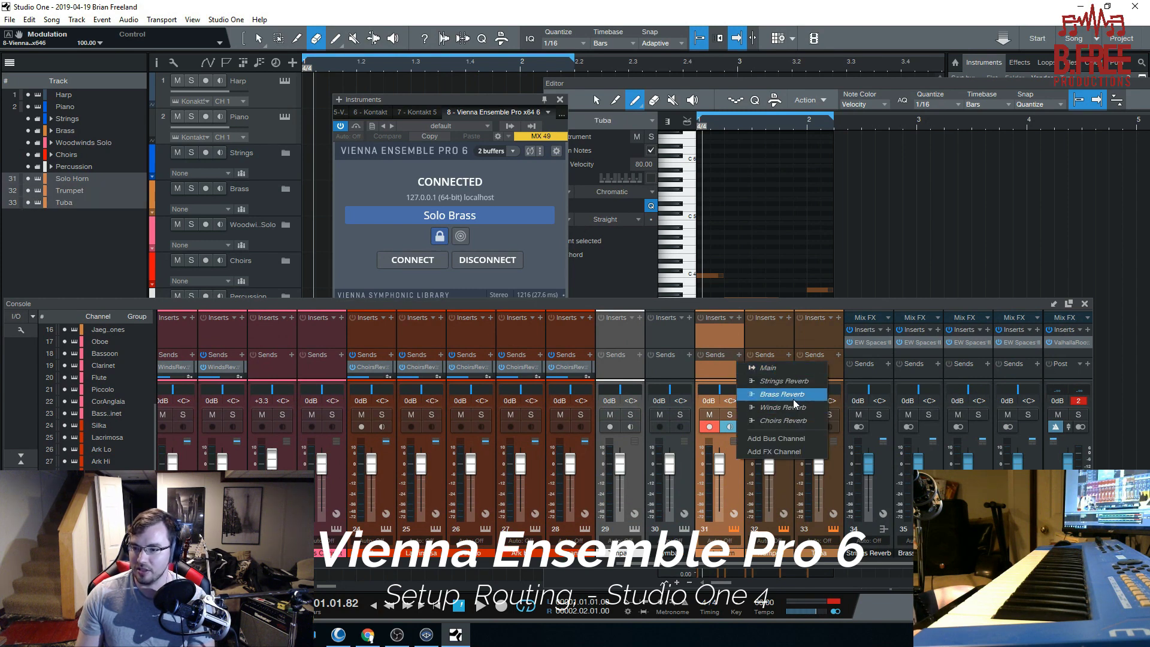
click(777, 394)
drag(735, 306, 745, 304)
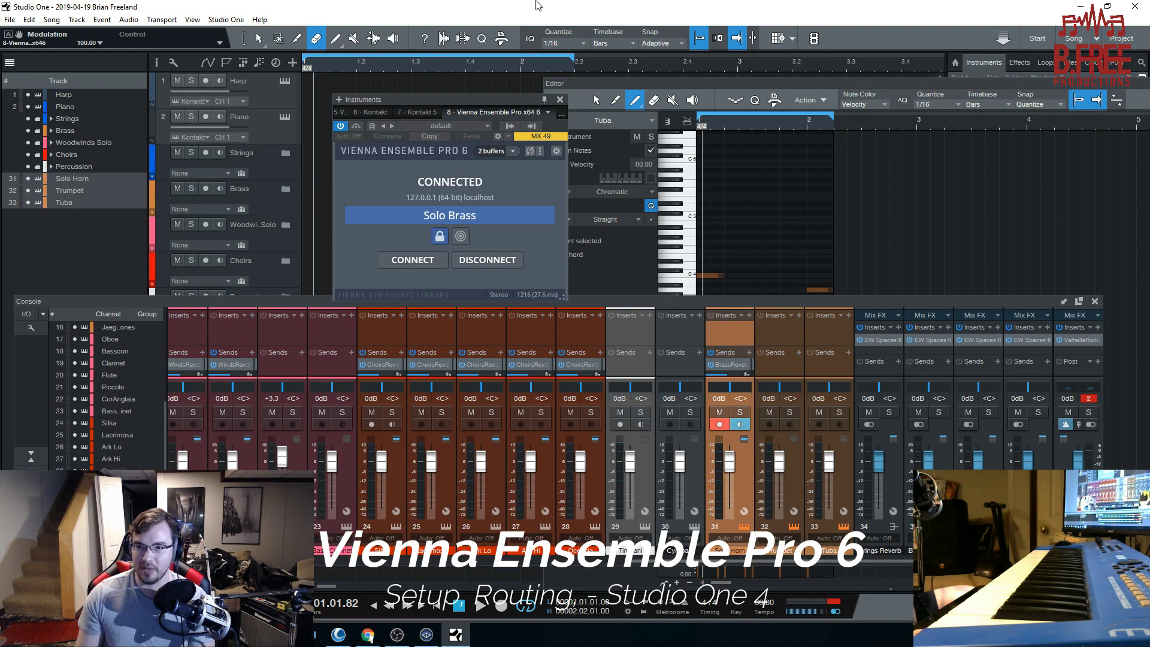
Step: In Vienna Ensemble Pro, check the output assignments of the Solo Horn and Trumpet channels and return to Studio One
click(428, 634)
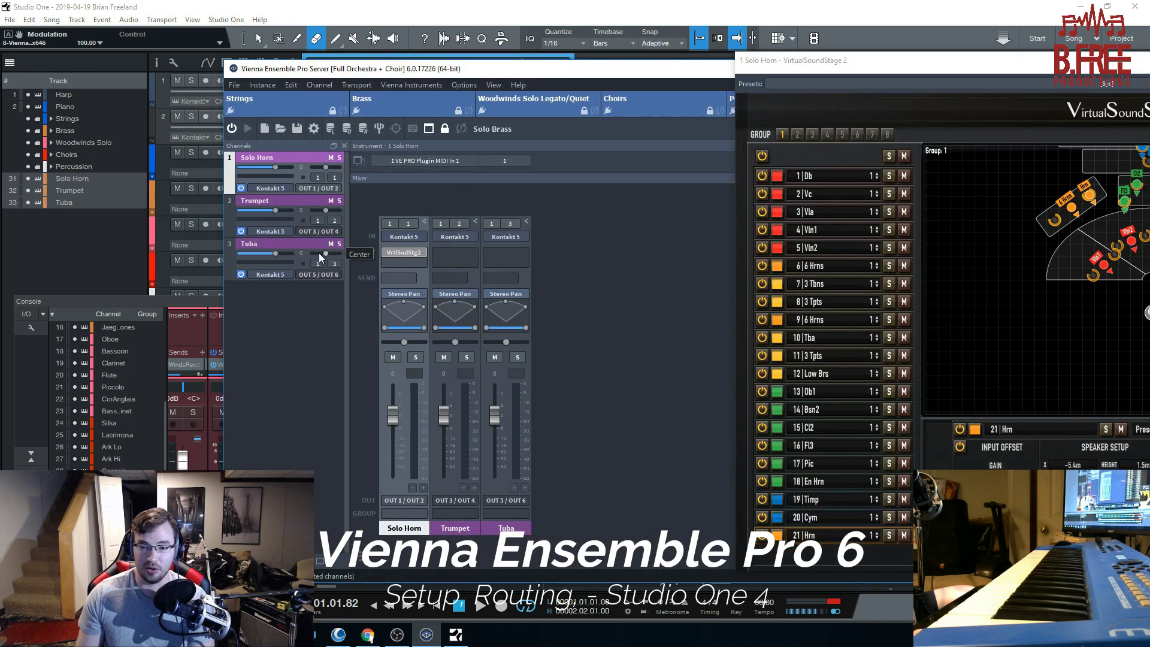
click(324, 188)
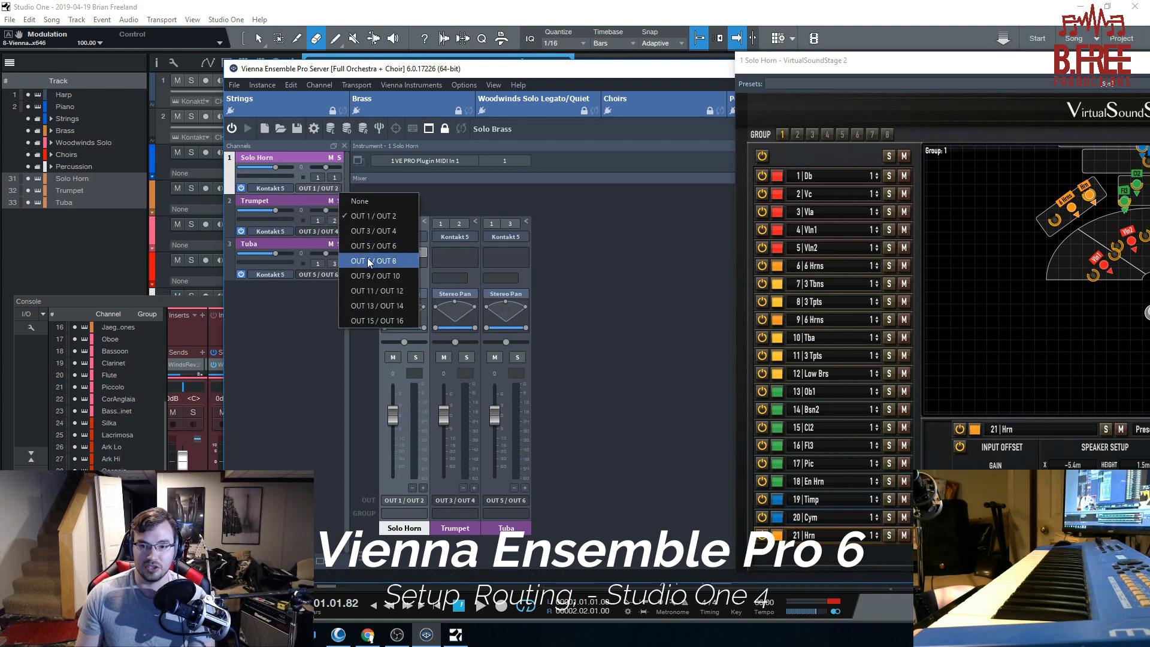
click(311, 231)
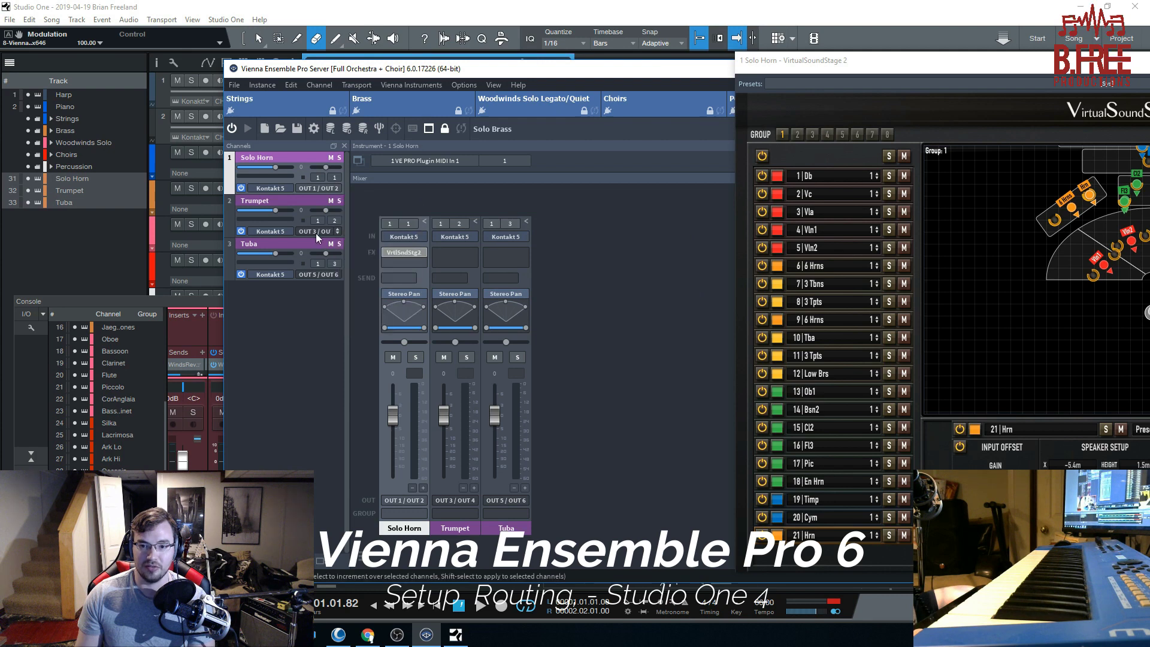
click(557, 8)
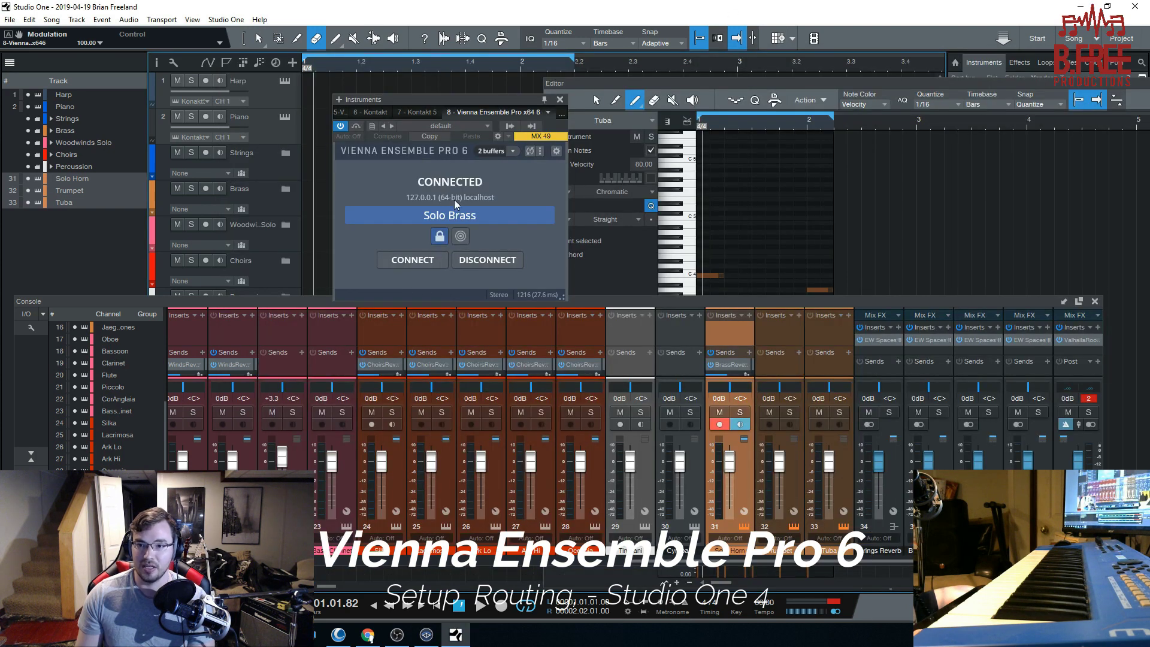
Step: Lower the console to uncover the track list, reposition the instrument window and select only the Trumpet track
drag(479, 102, 468, 93)
drag(418, 303, 427, 436)
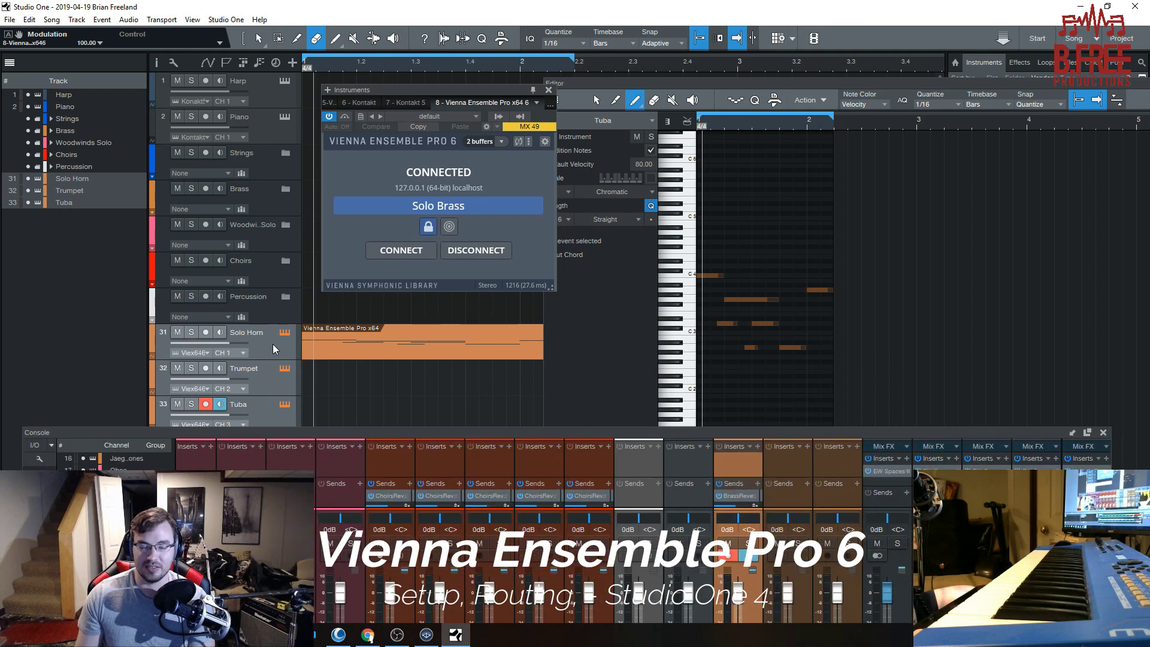
drag(444, 90, 437, 103)
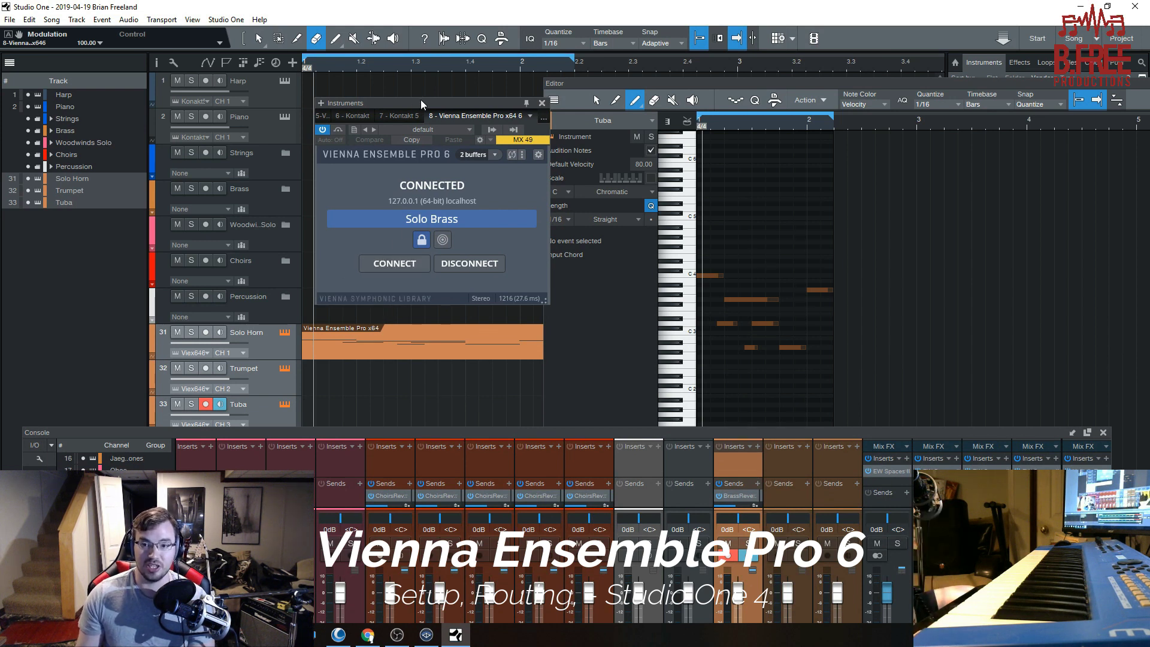
click(277, 387)
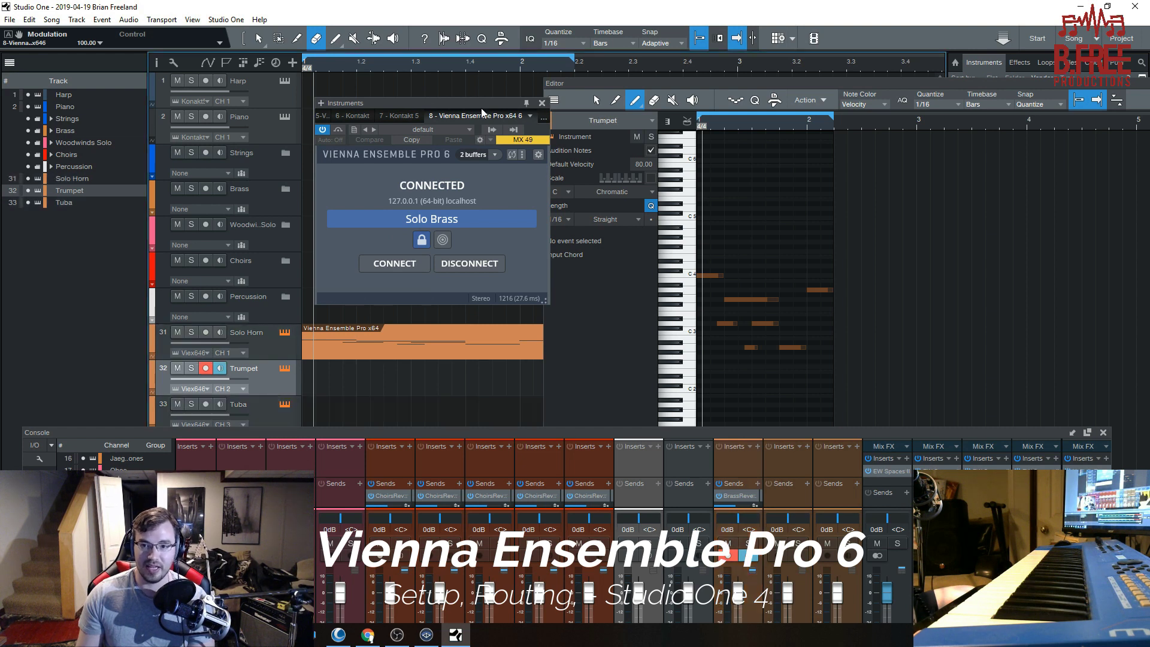
Step: Deactivate and reactivate the Out 5/6 output of the Vienna Ensemble Pro instrument, and shift the console slightly up
click(491, 130)
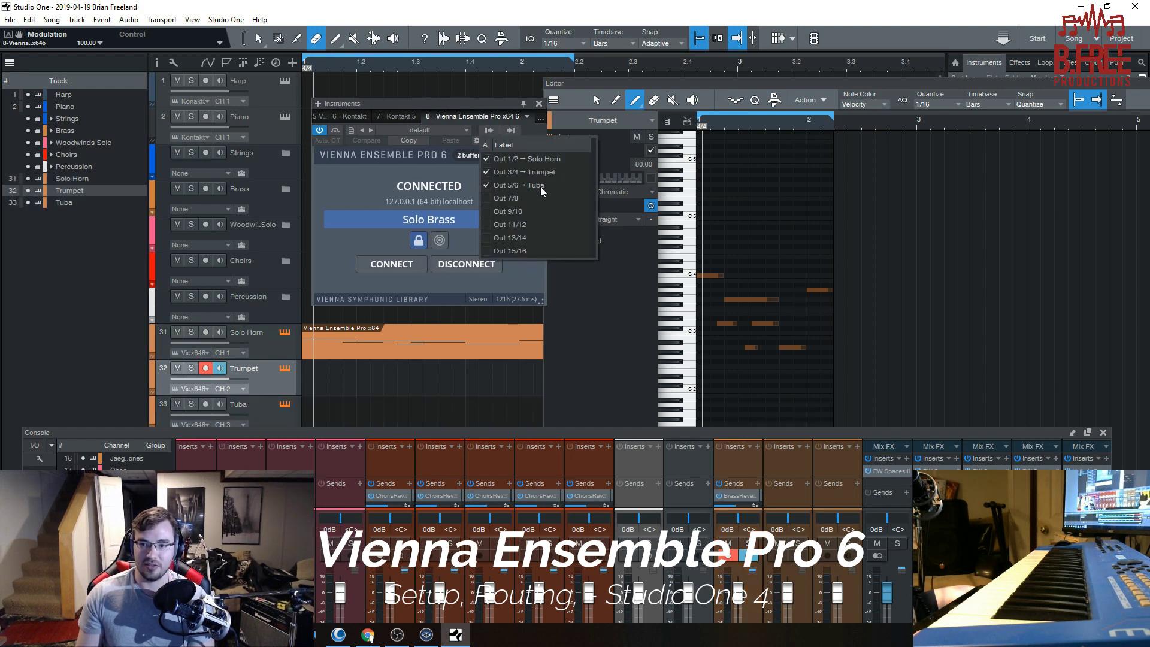
click(488, 185)
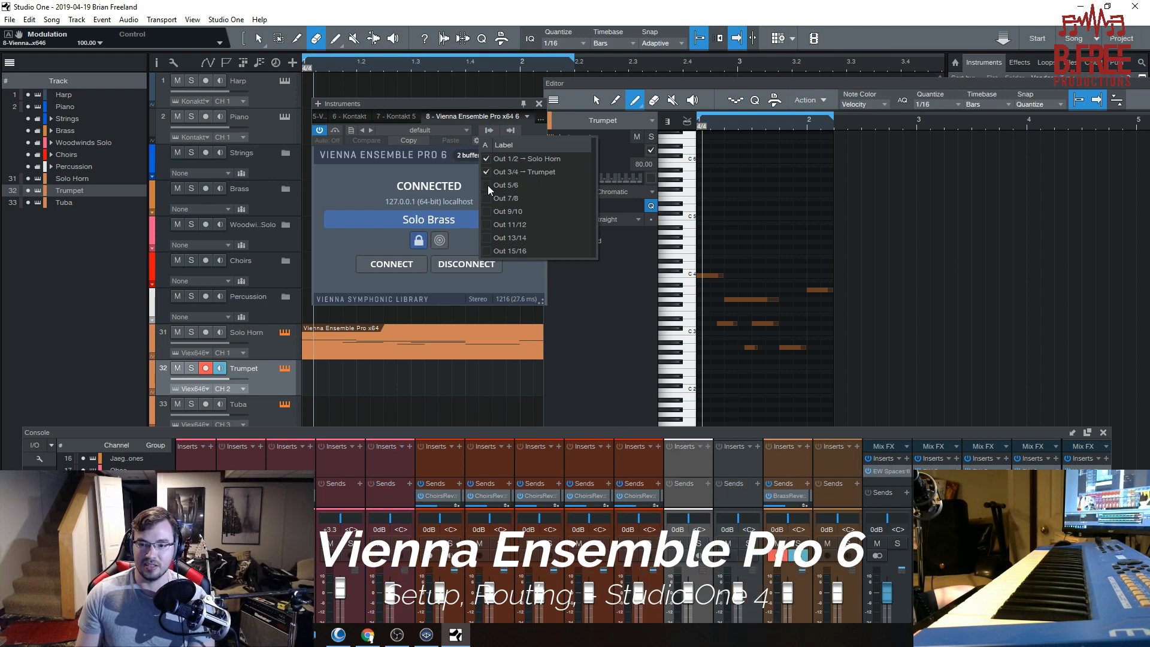
click(487, 185)
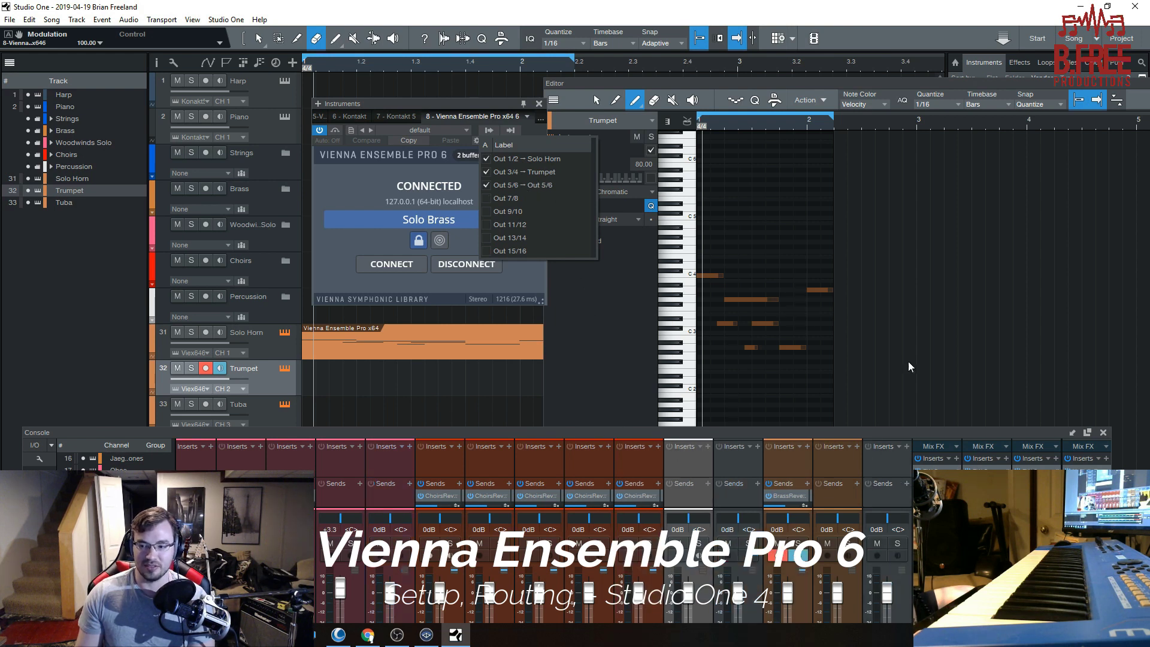
click(885, 430)
drag(861, 437, 863, 412)
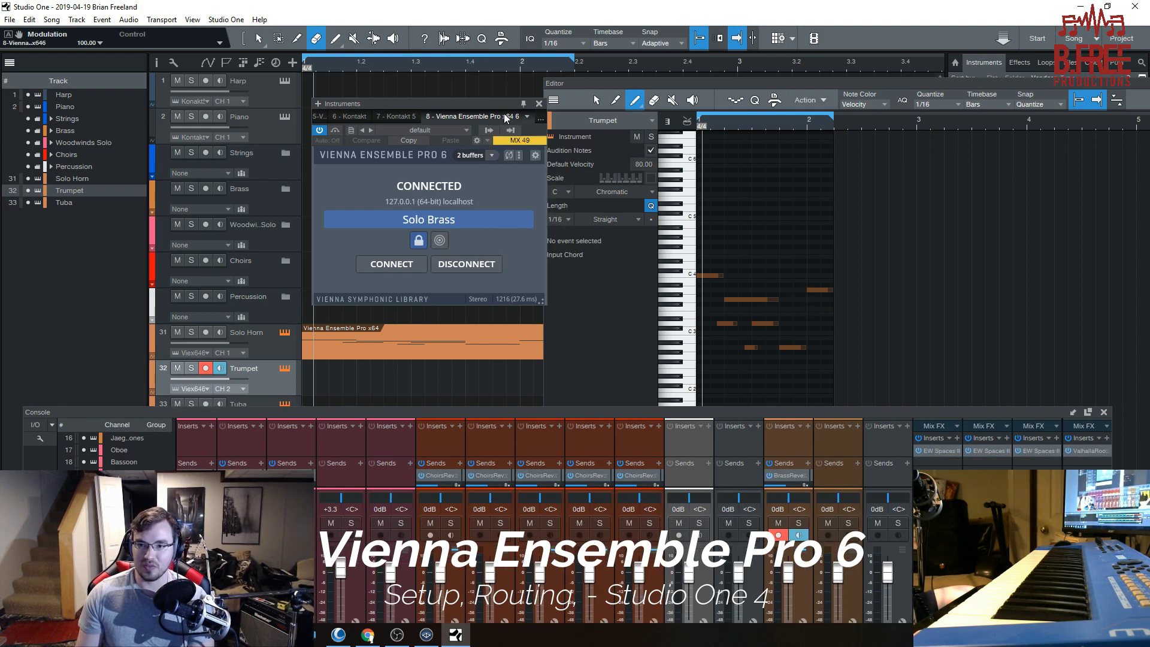
drag(483, 106, 480, 102)
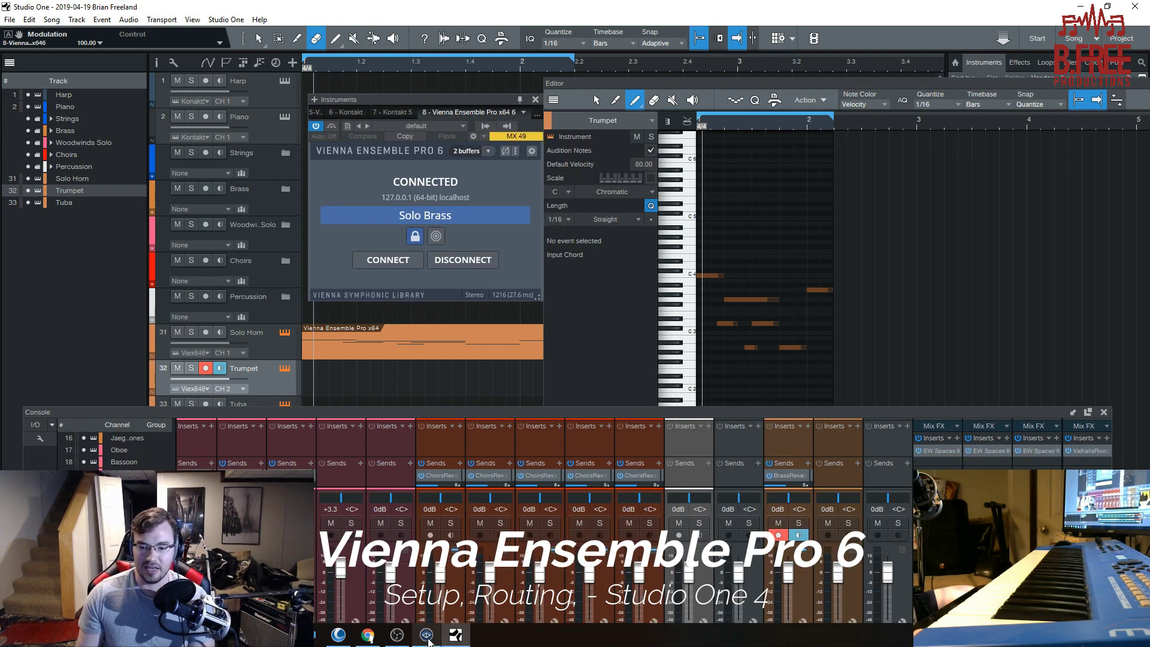
Step: In Vienna Ensemble Pro, browse the effect plug-ins available for the Trumpet channel
click(426, 634)
drag(625, 73, 538, 78)
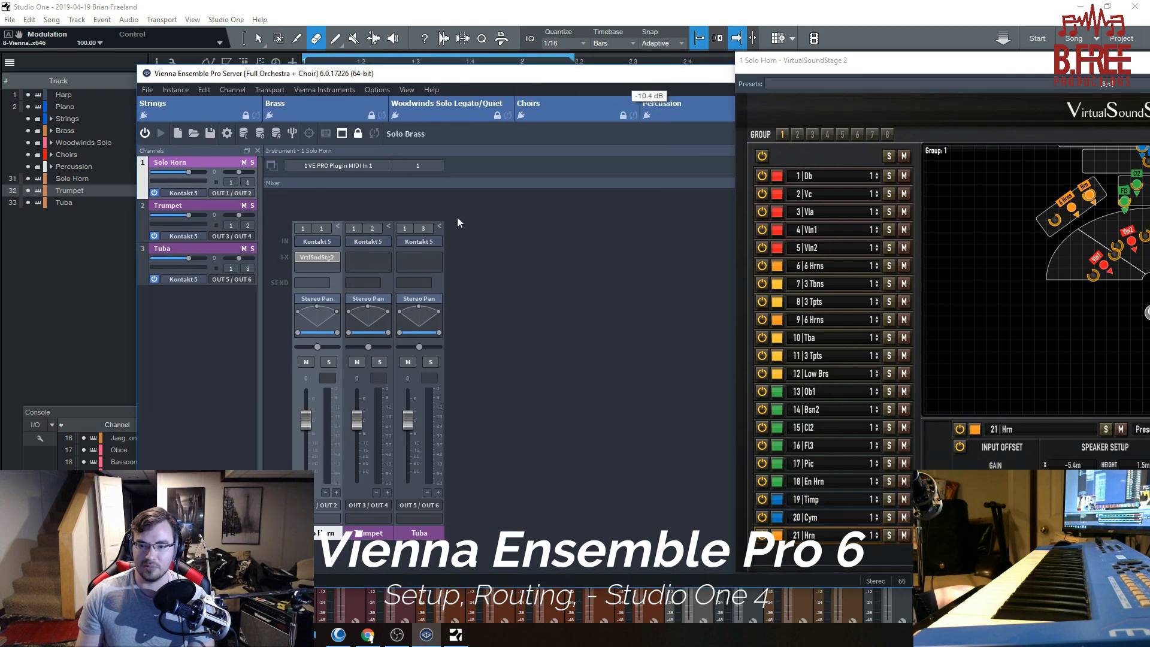
click(382, 258)
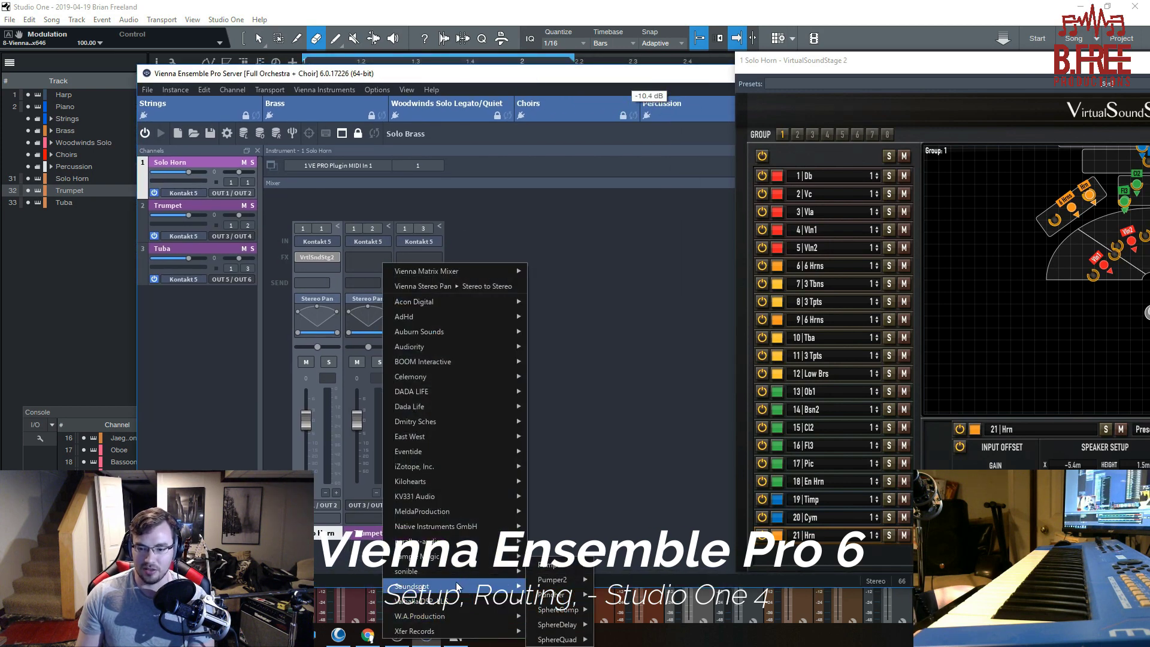
mouse_move(462, 560)
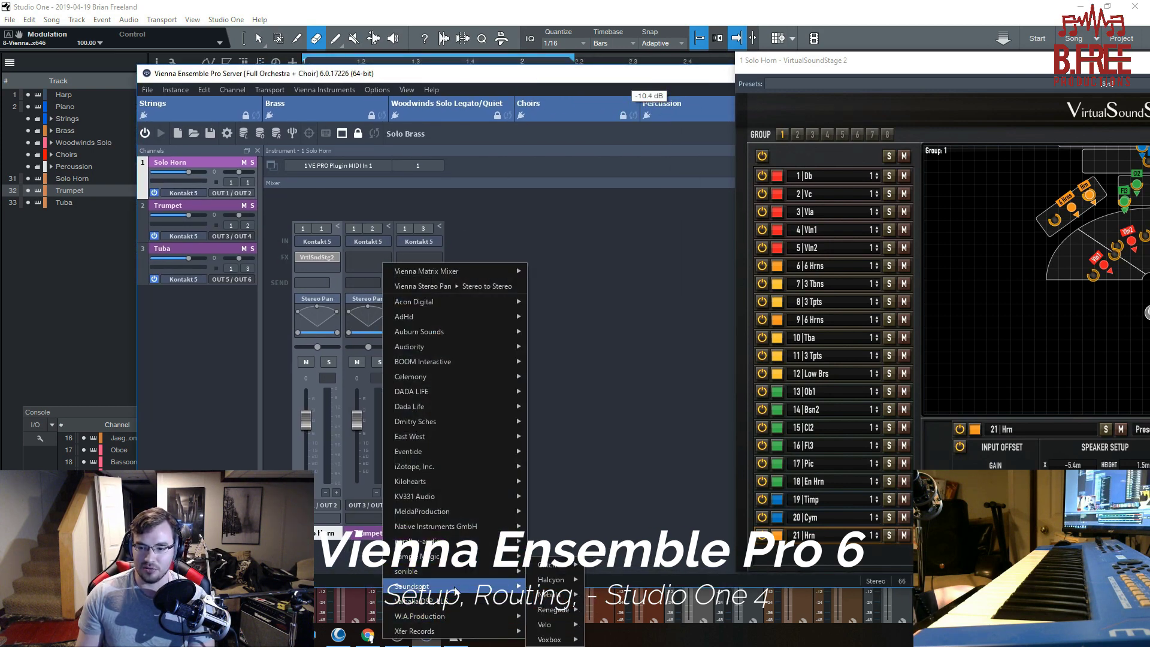
mouse_move(451, 531)
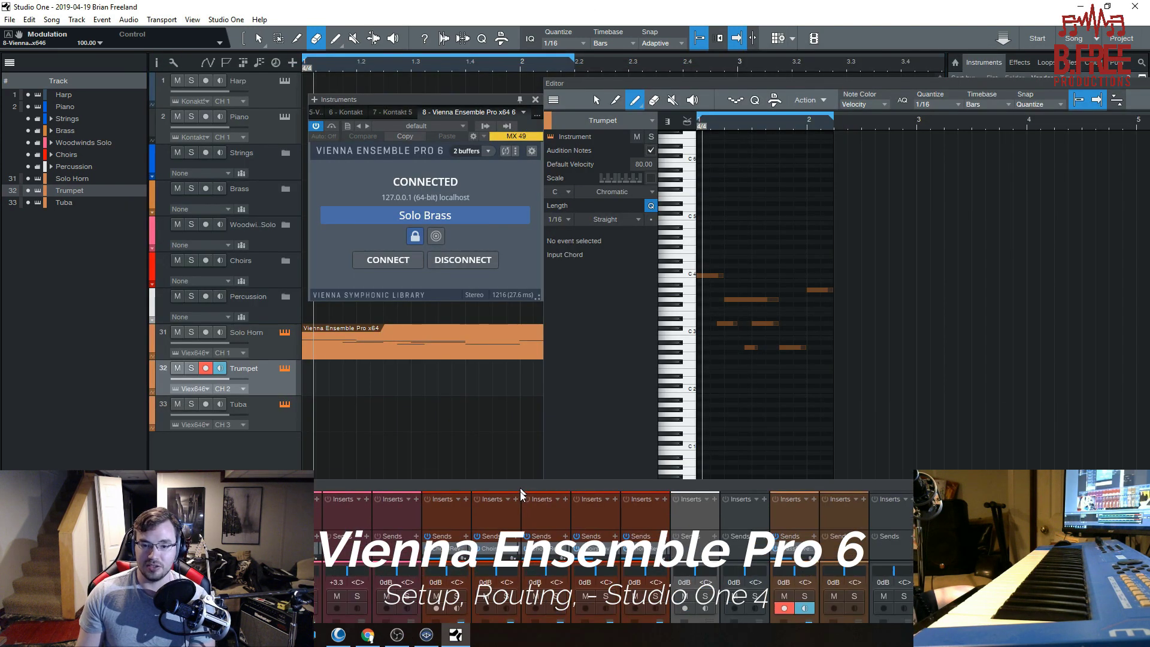
Step: In Studio One, lower the console, reposition the instrument window and activate the Paint tool
drag(520, 490, 520, 504)
drag(464, 99, 482, 83)
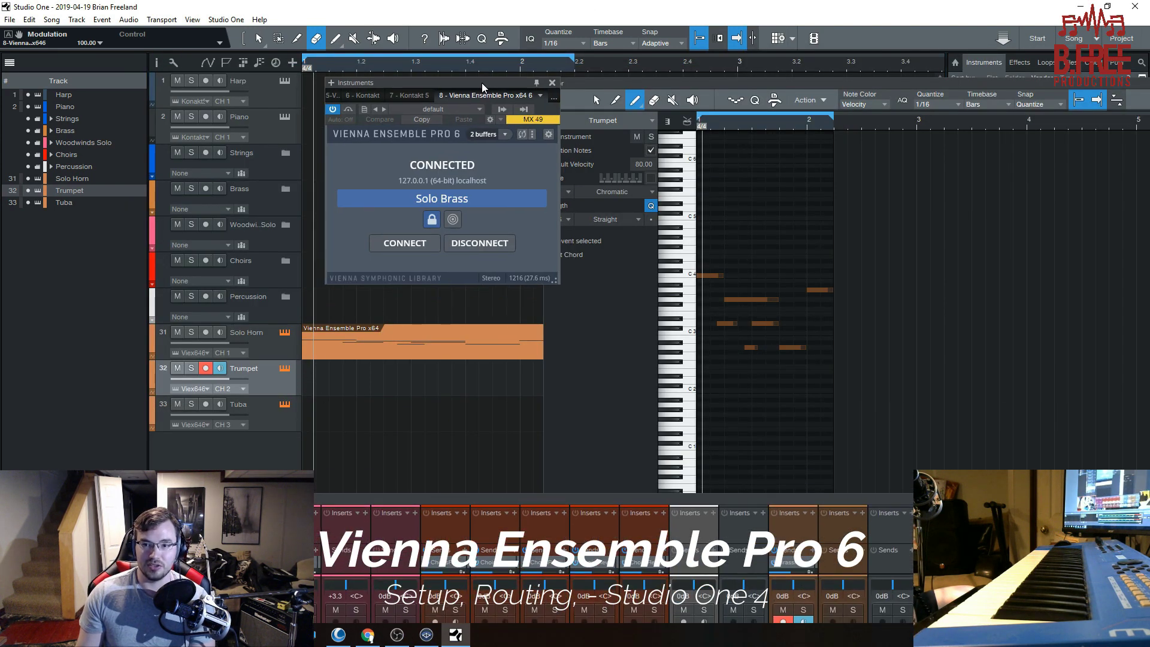
click(335, 39)
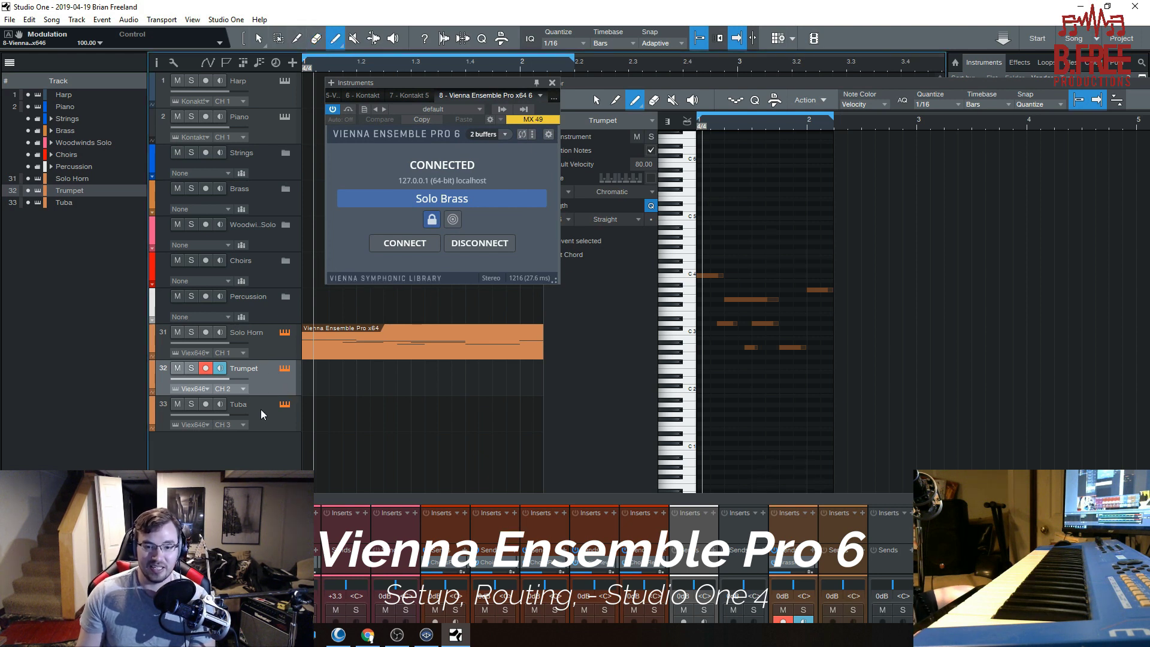
drag(462, 89, 438, 120)
Step: Examine the Solo Brass channels in Vienna Ensemble Pro, and inspect the Trumpet track's MIDI channel setting in Studio One
click(430, 252)
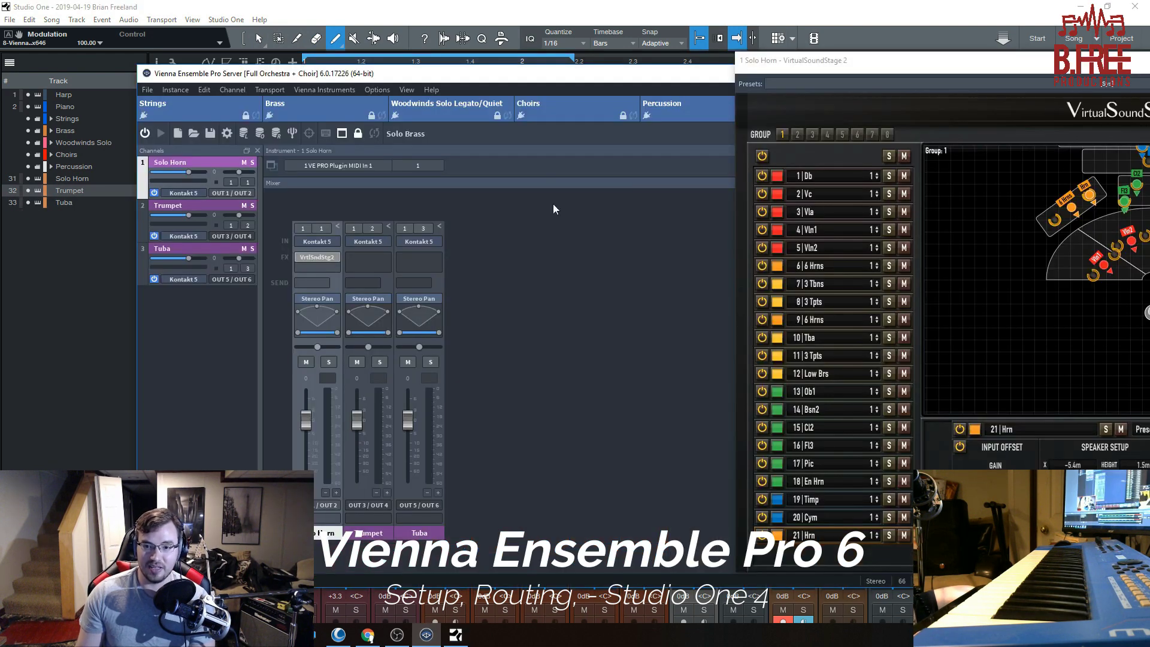
click(472, 6)
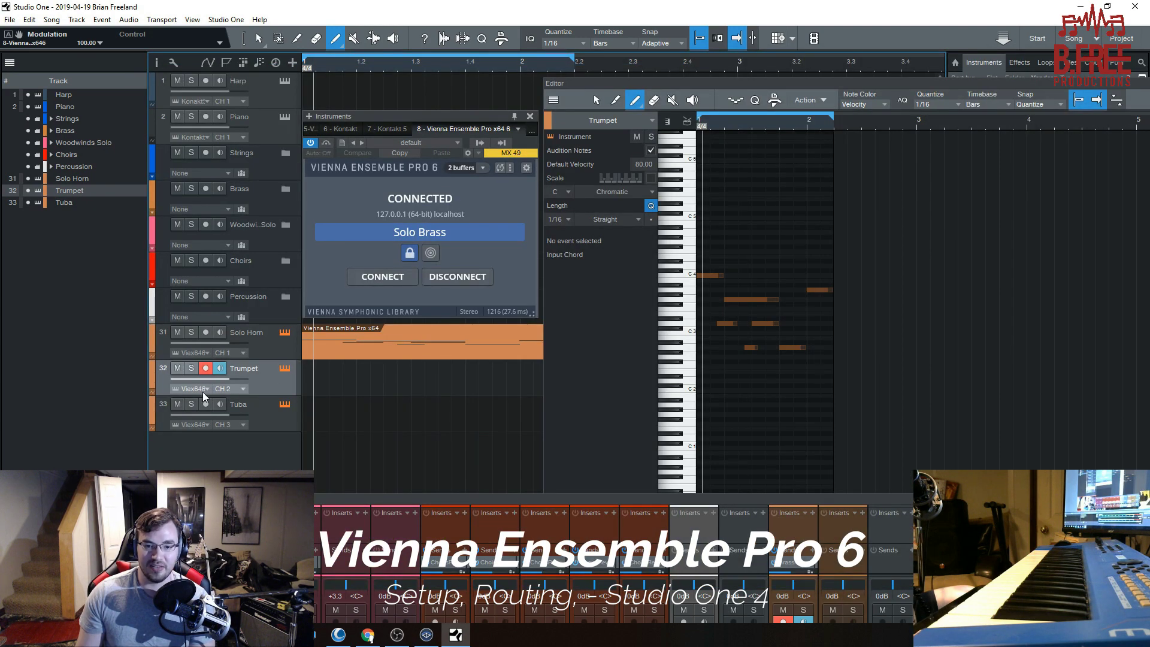
drag(419, 117, 413, 121)
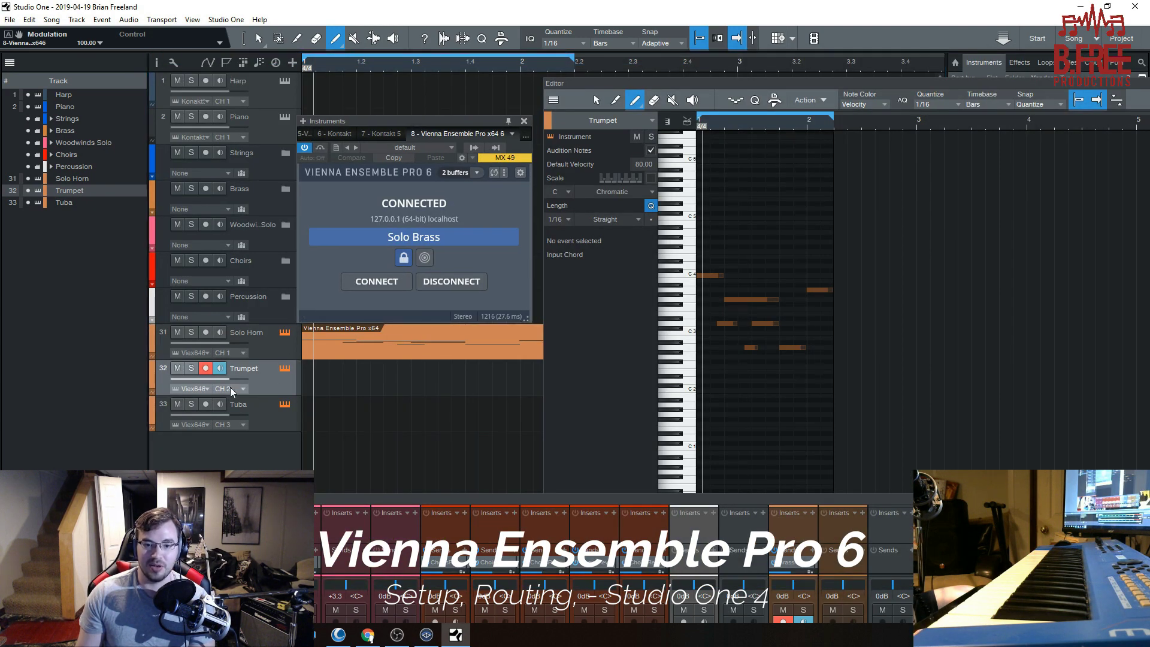
click(234, 389)
click(247, 419)
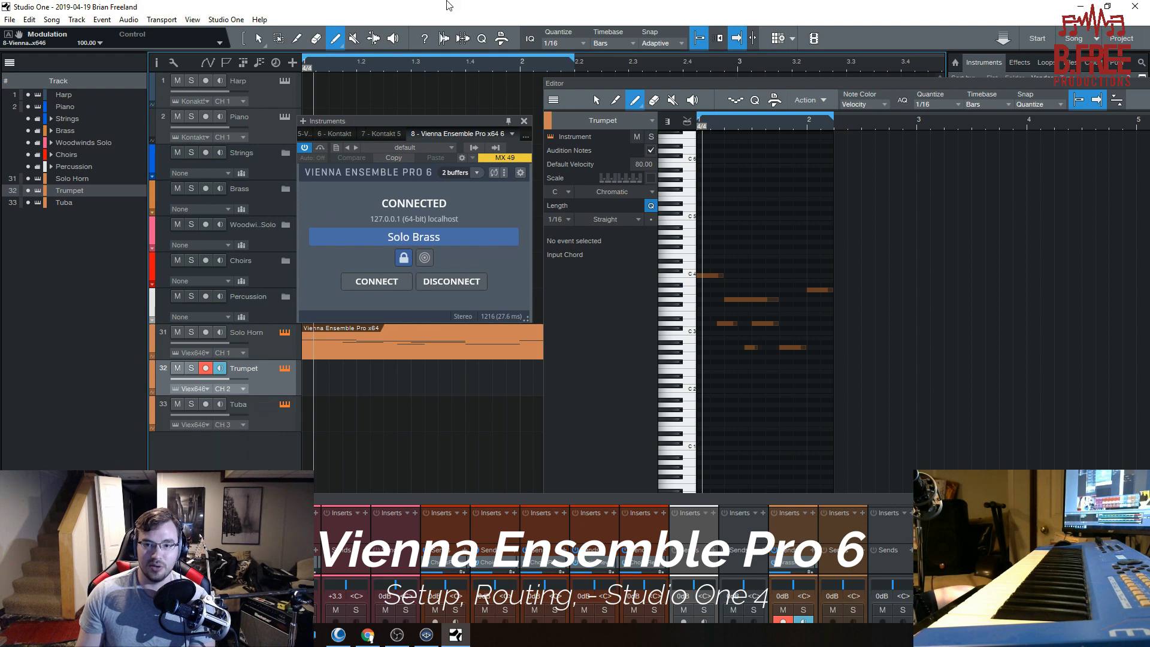
Step: Reposition the instrument window and raise the console so the Solo Horn, Trumpet and Out 5/6 channels can be viewed
drag(407, 127, 402, 102)
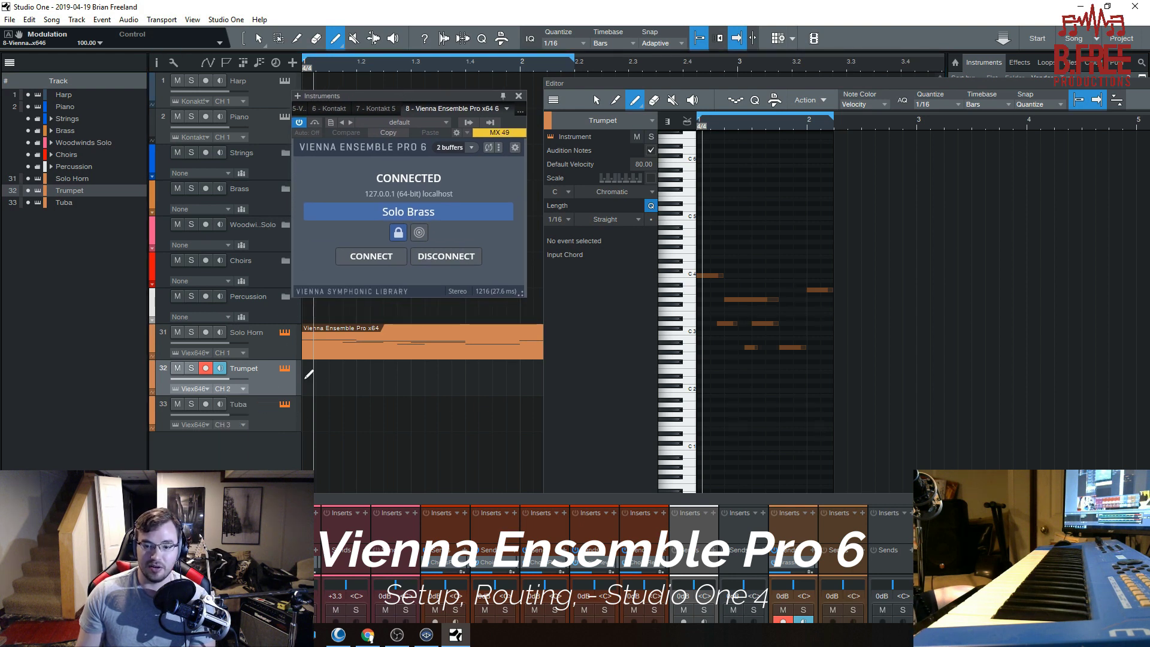
drag(401, 97, 404, 91)
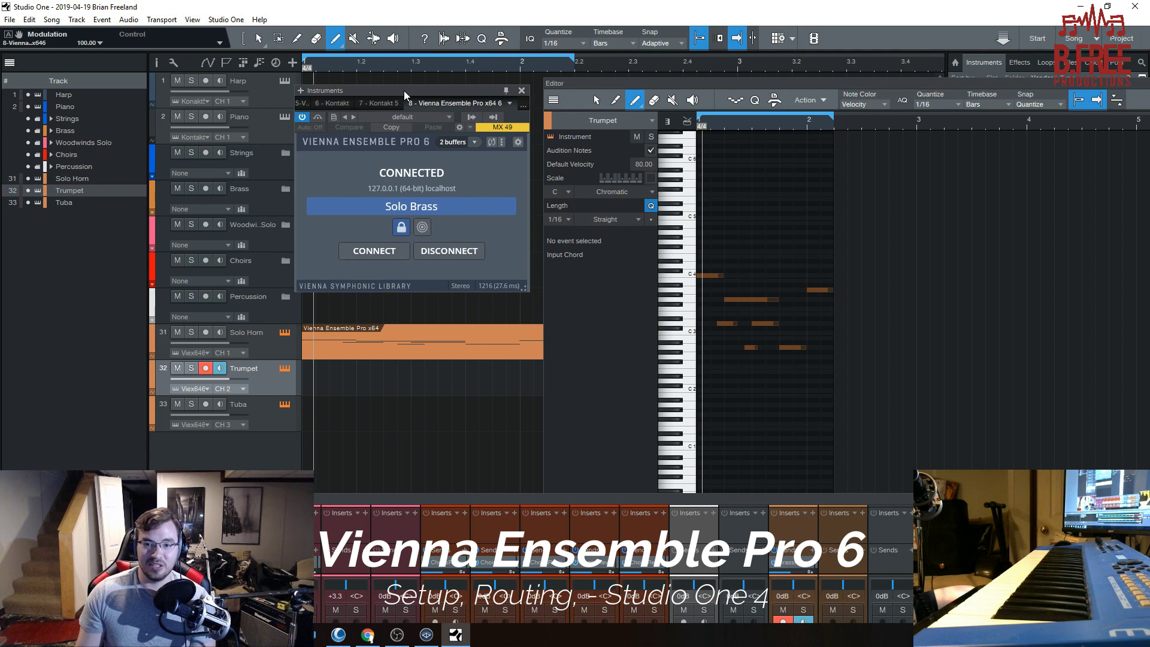
drag(404, 91, 412, 120)
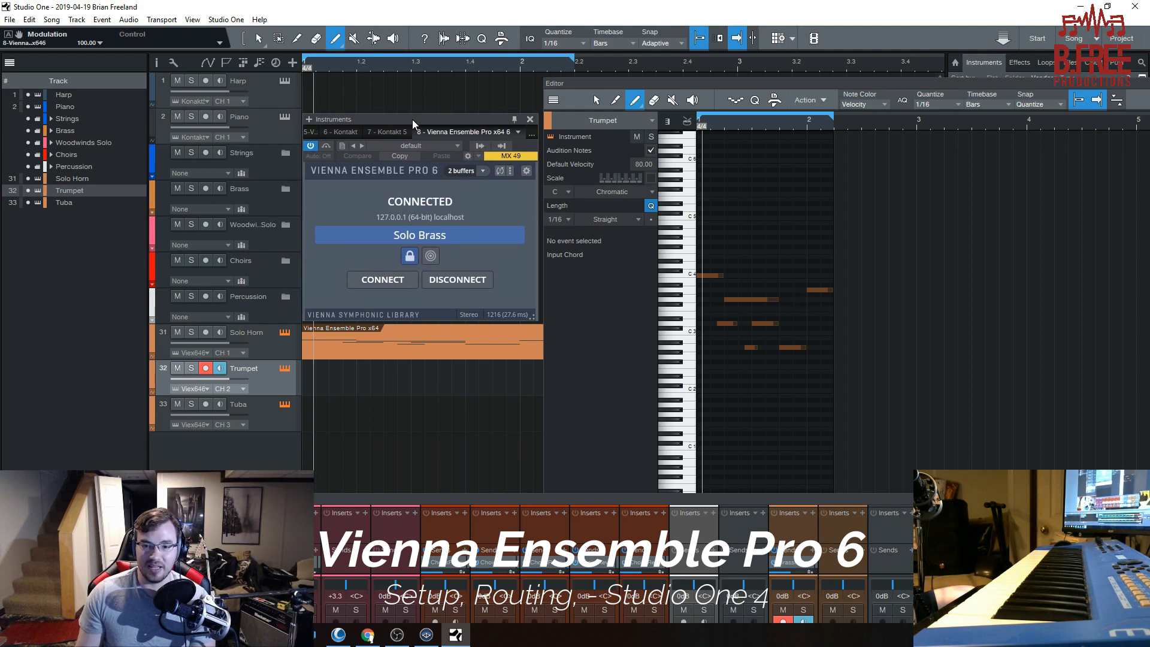
drag(419, 500, 379, 257)
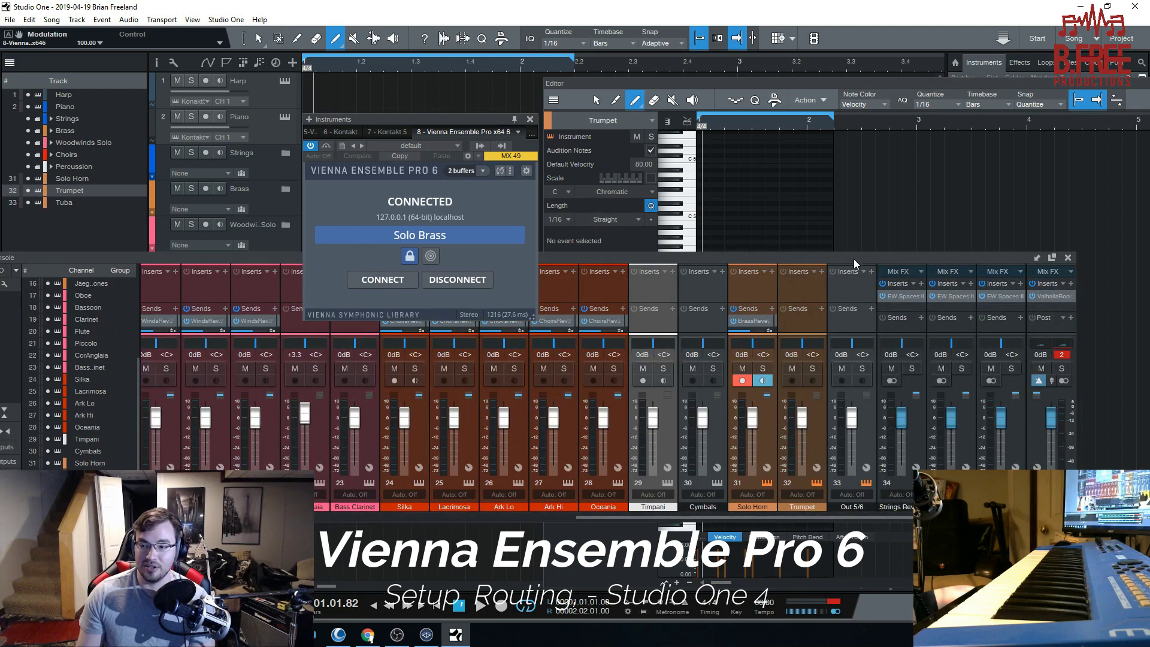
drag(850, 256, 816, 267)
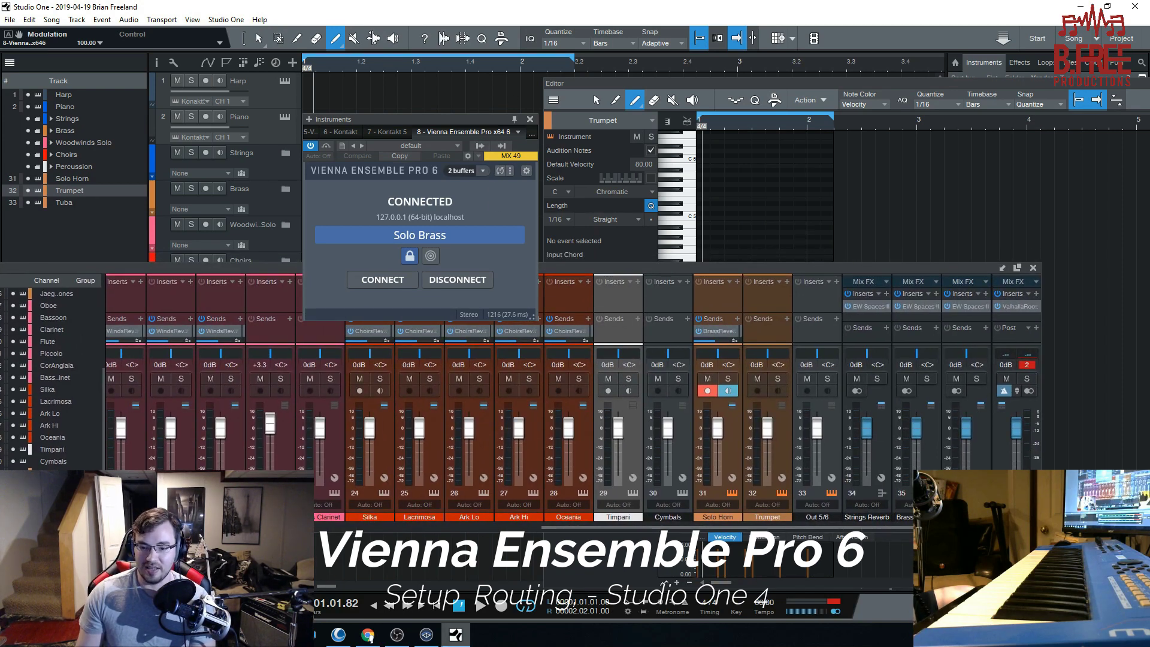
Step: Switch to Vienna Ensemble Pro, insert VirtualSoundStage 2 on the Trumpet channel and move its window clear of the screen edge
click(436, 627)
drag(494, 81, 467, 80)
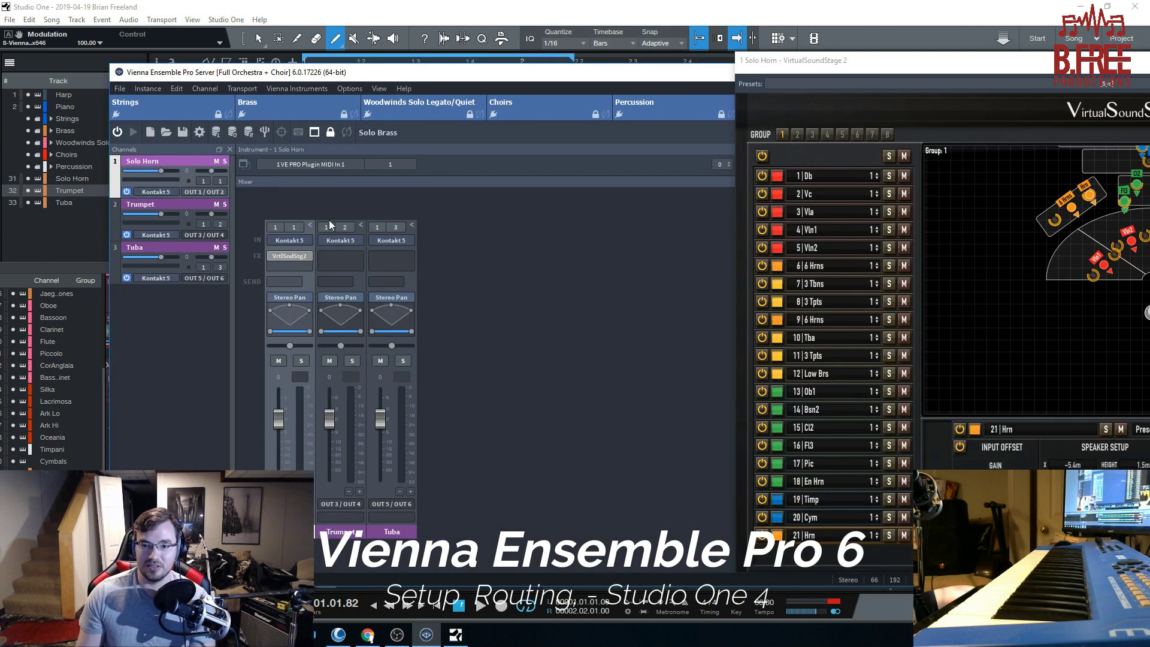
click(358, 259)
mouse_move(421, 597)
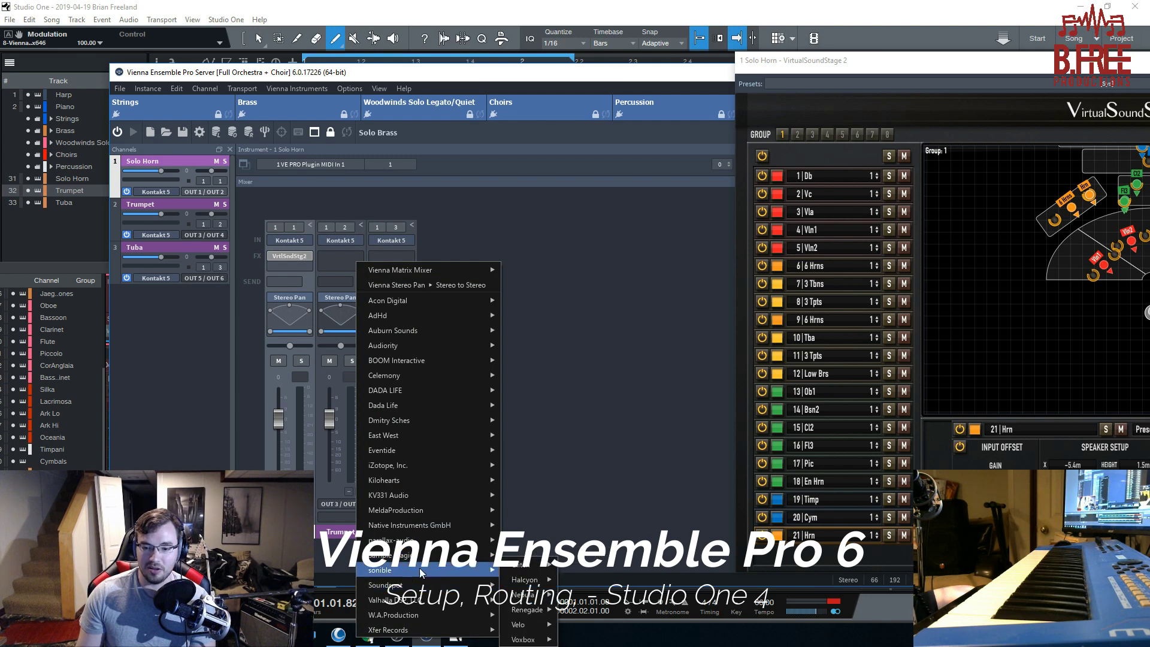
mouse_move(460, 538)
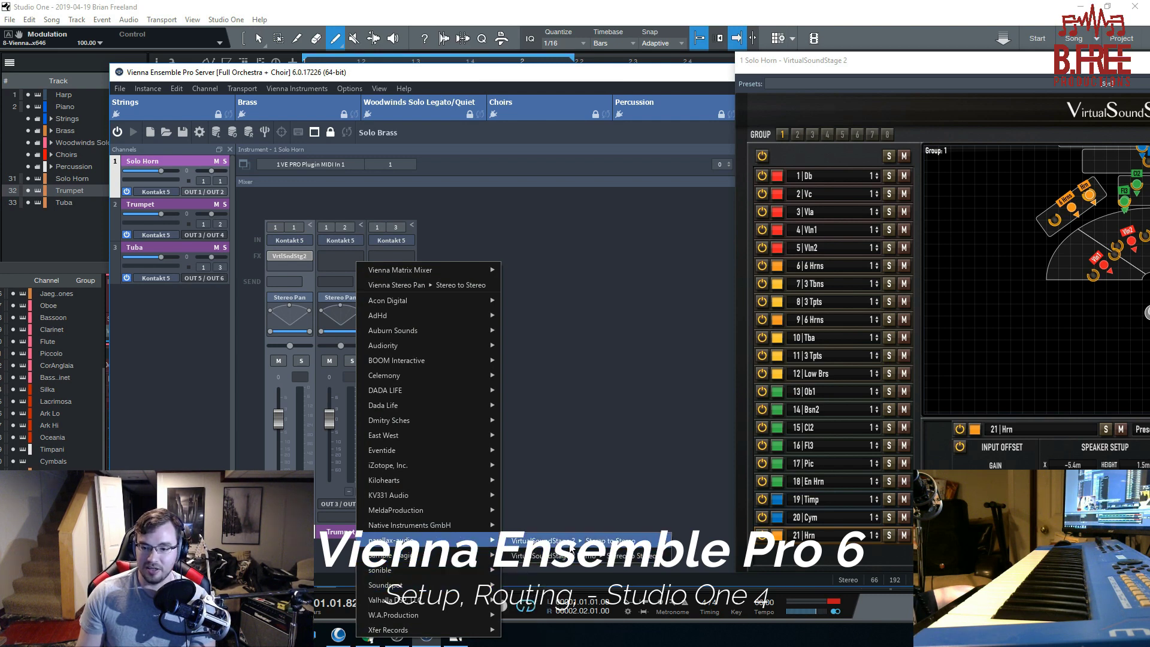
click(539, 554)
drag(657, 188, 532, 85)
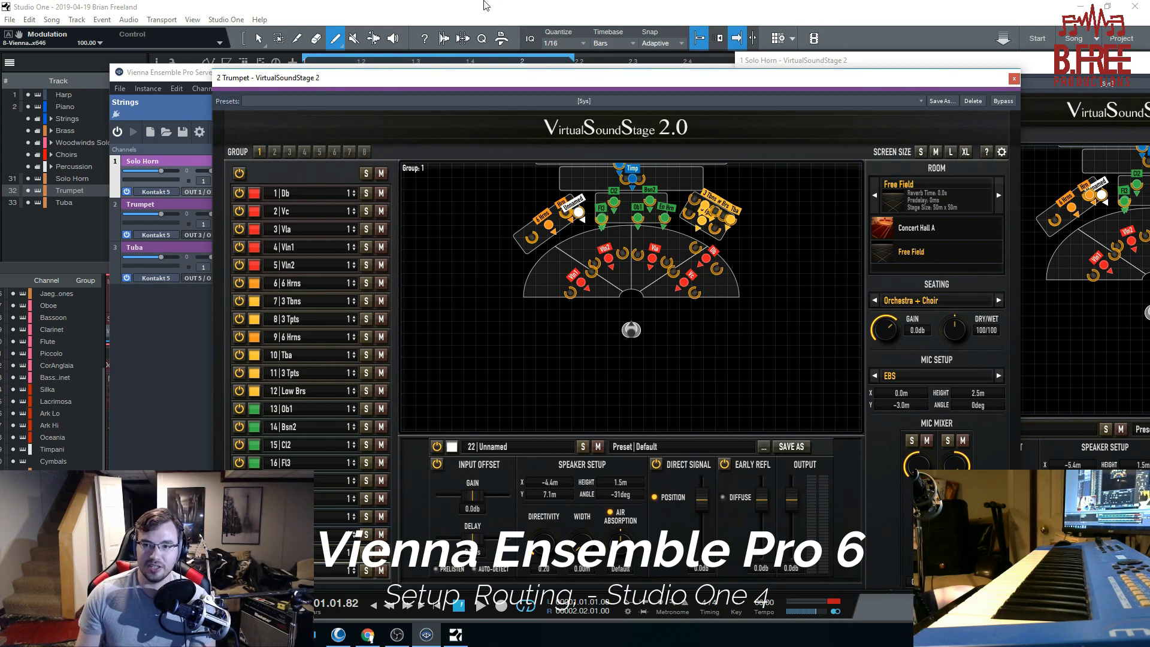
drag(526, 83, 479, 75)
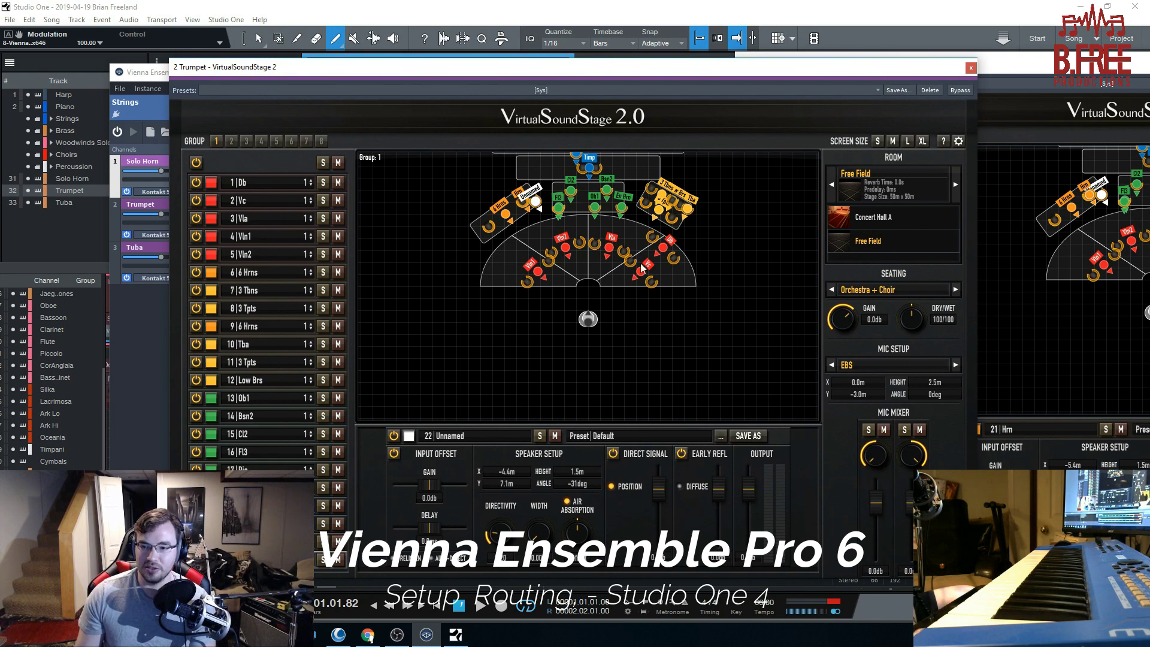
Step: Load the East West Hollywood Brass Solo Trumpet preset for the Trumpet in VirtualSoundStage
click(587, 436)
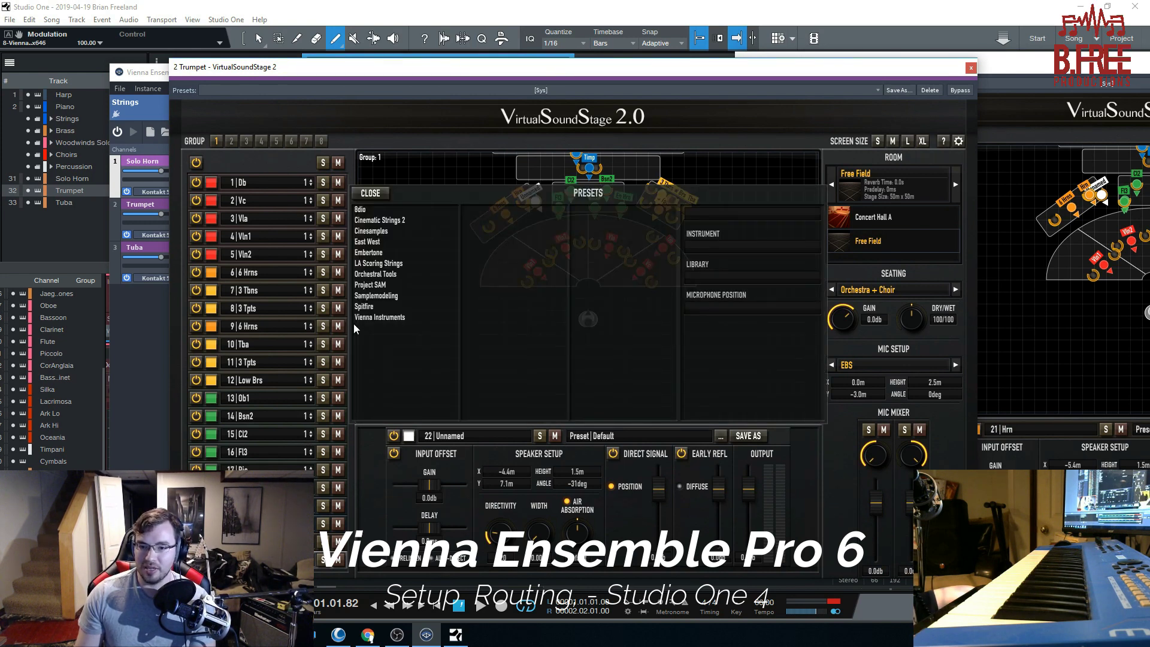
click(368, 242)
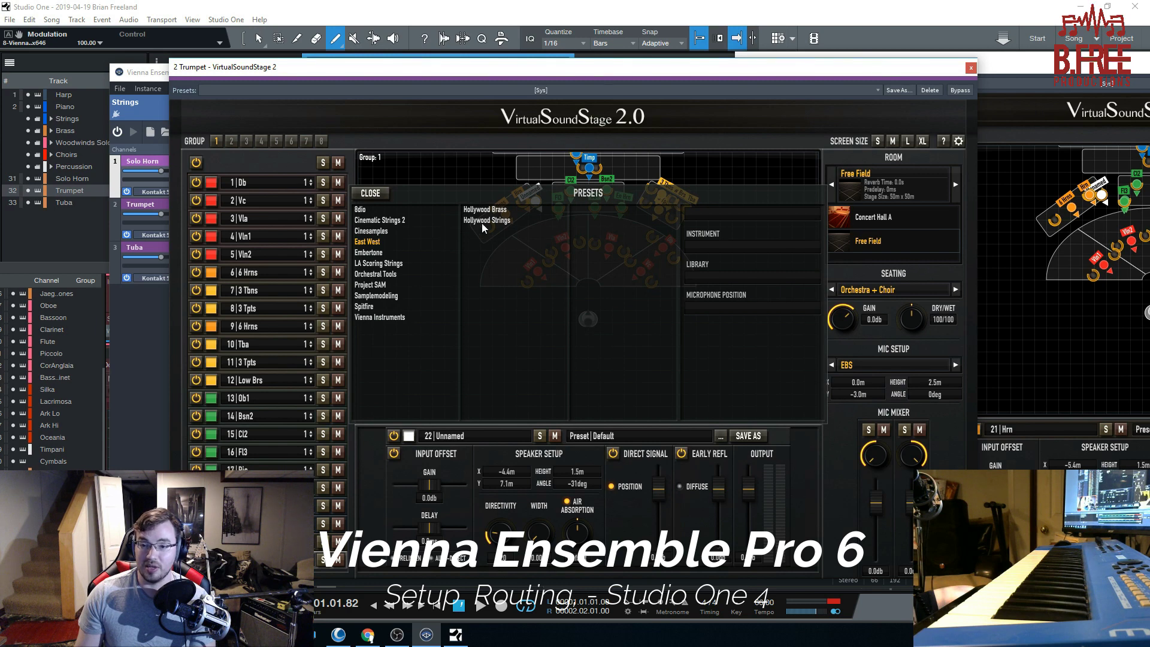
click(487, 211)
double_click(625, 308)
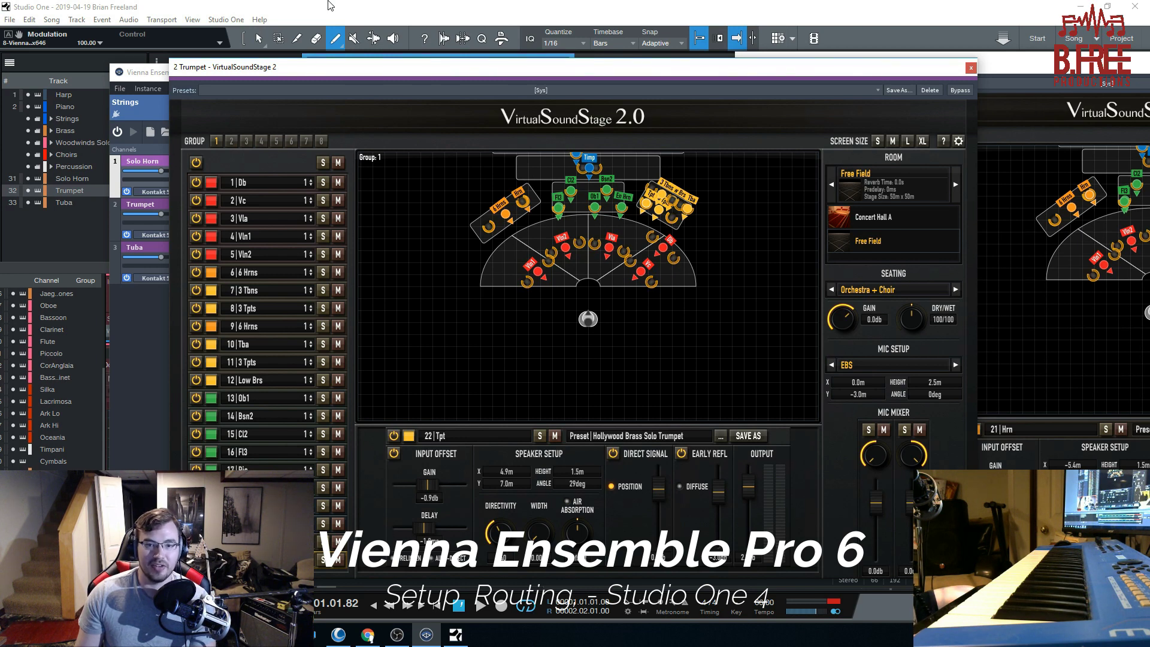
Step: Switch to Studio One, reposition the console and examine the inserts and reverb sends on the string and brass channels
click(333, 9)
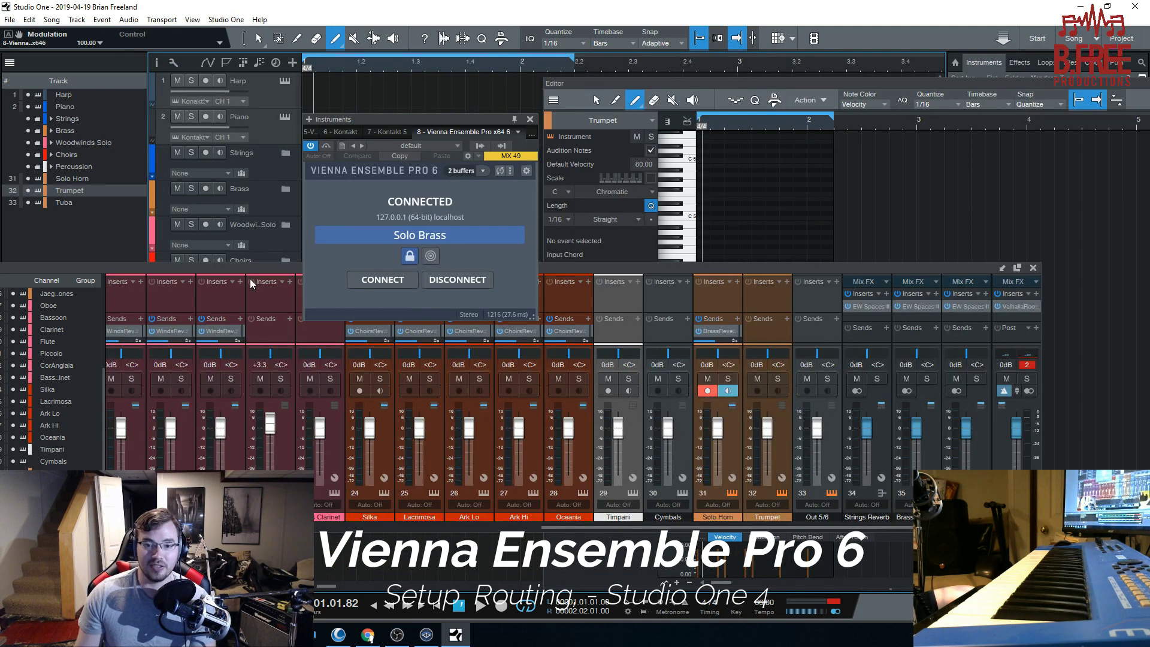
drag(257, 277, 298, 323)
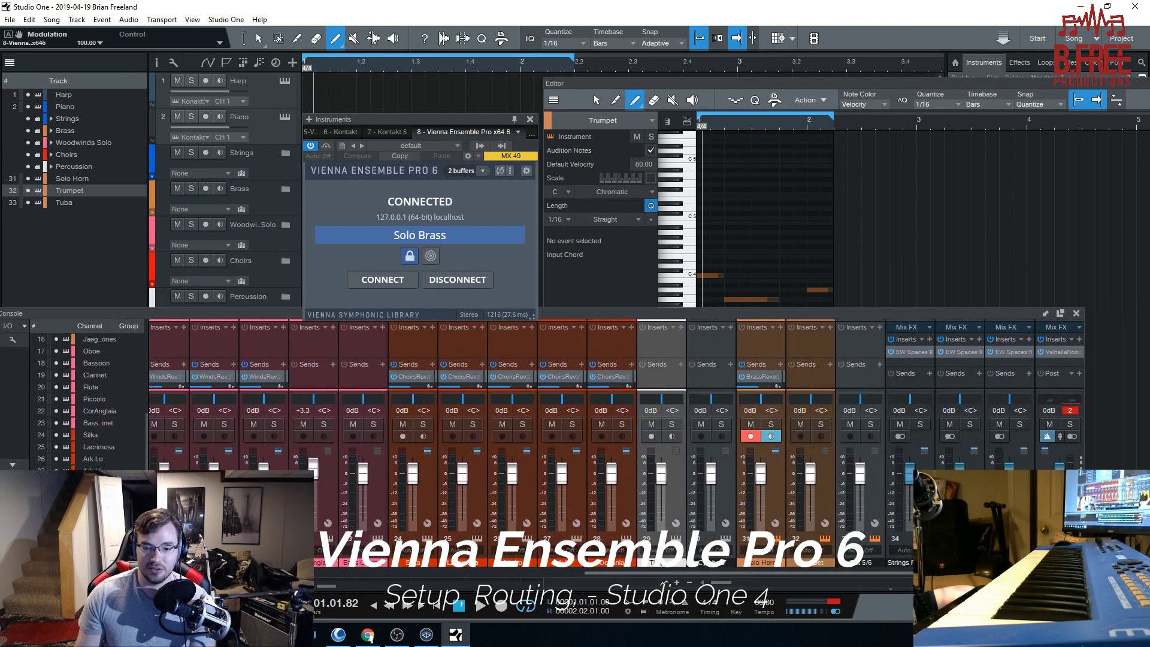
drag(597, 573, 289, 573)
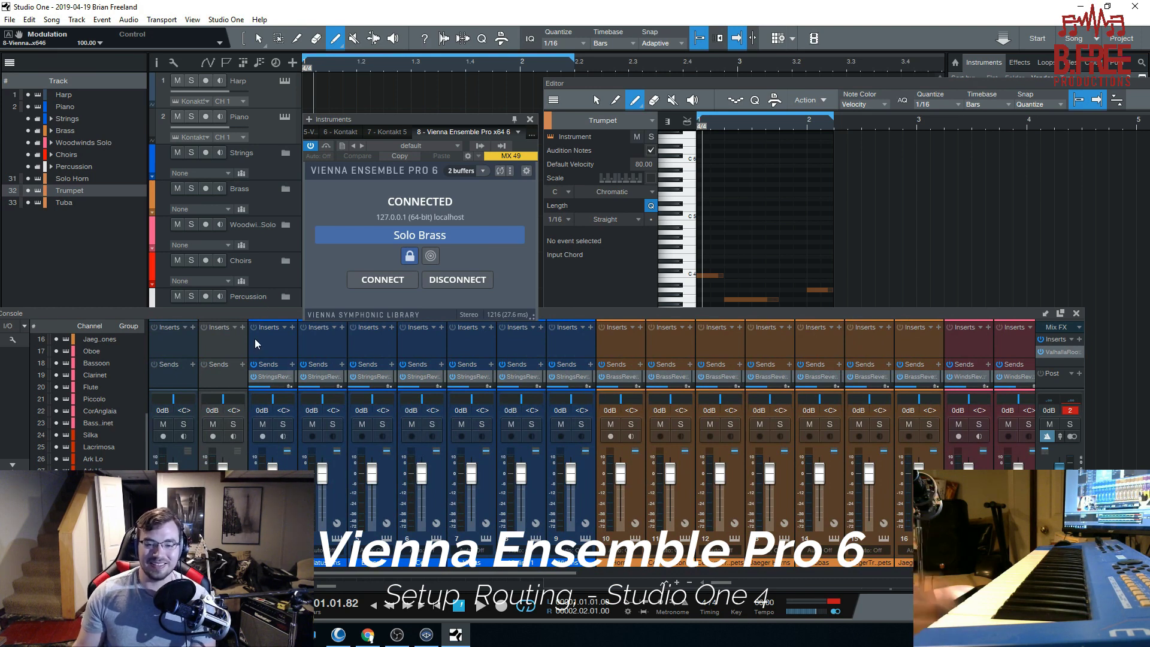
drag(570, 321, 602, 247)
scroll(175, 382, down, 2)
scroll(136, 382, up, 6)
drag(253, 243, 250, 283)
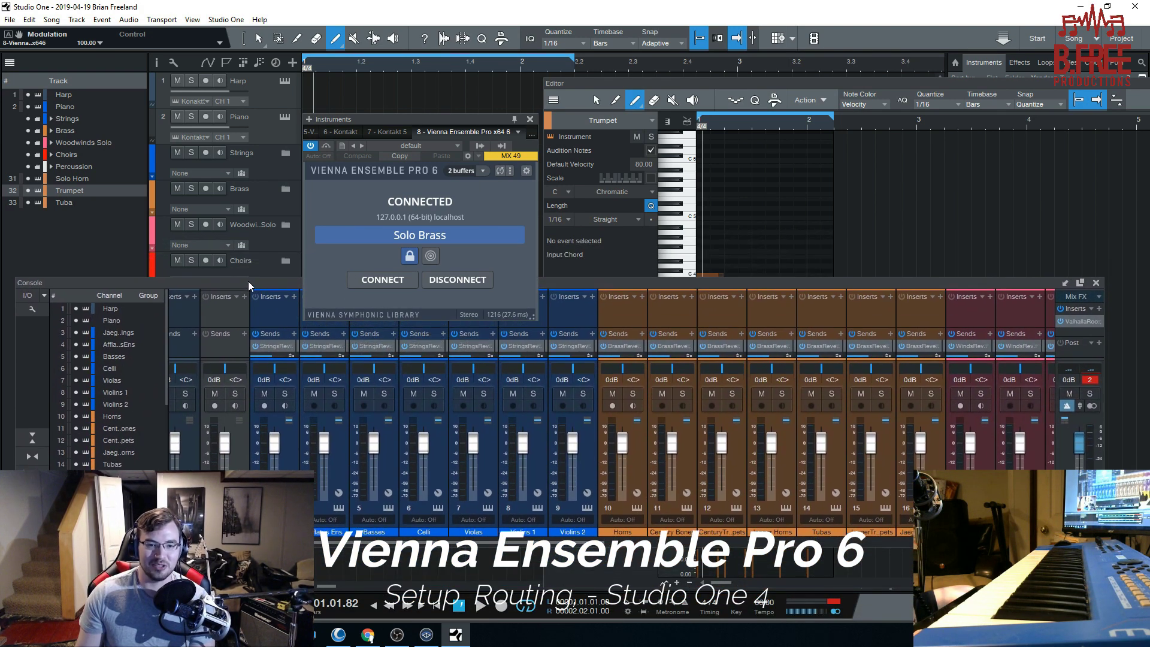
Step: View the Trumpet's VirtualSoundStage in Vienna Ensemble Pro, return to Studio One and move the instrument window above the console
click(425, 635)
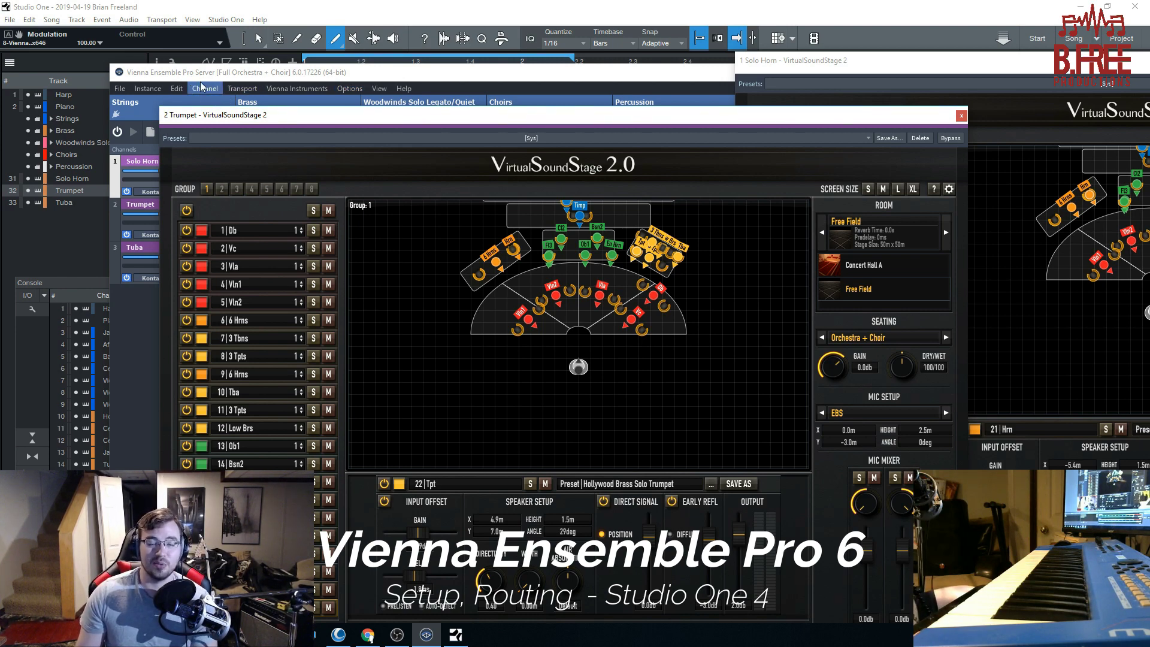
click(341, 4)
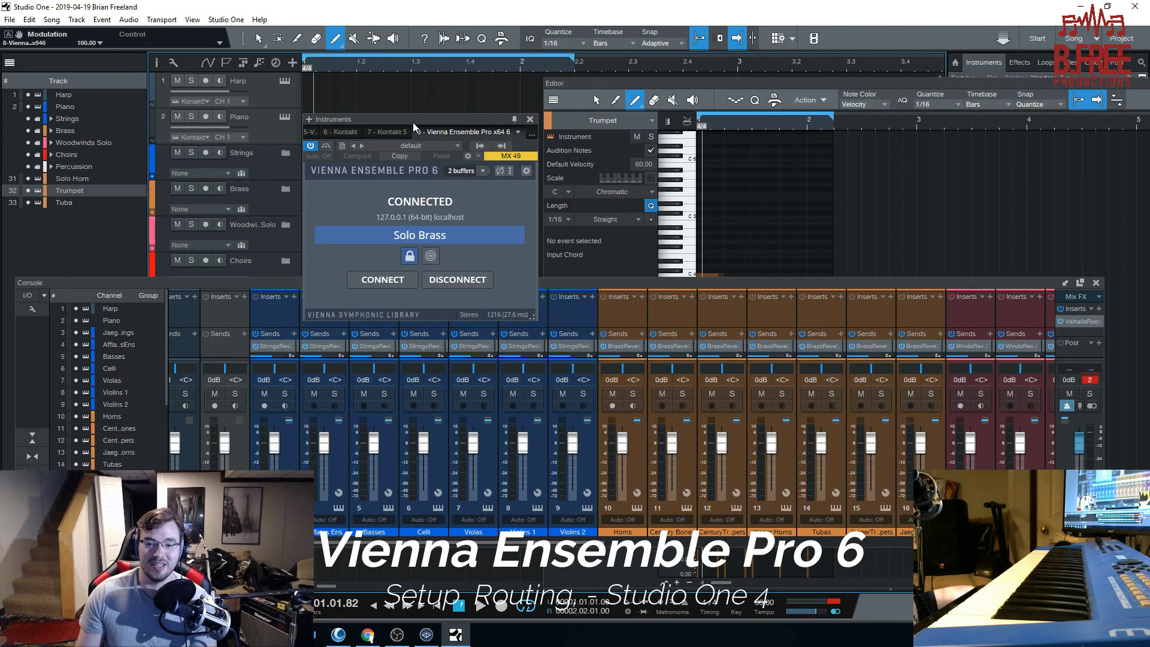
mouse_move(375, 542)
mouse_down()
mouse_move(407, 542)
mouse_move(362, 542)
mouse_up()
drag(421, 117, 425, 66)
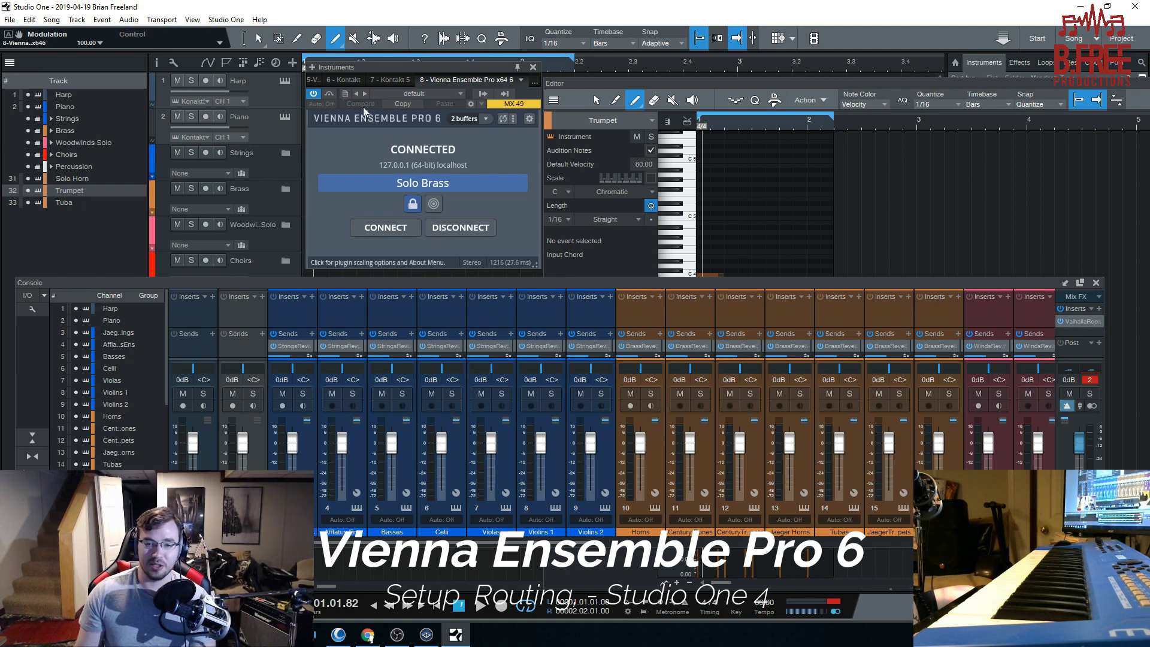
drag(392, 68, 385, 77)
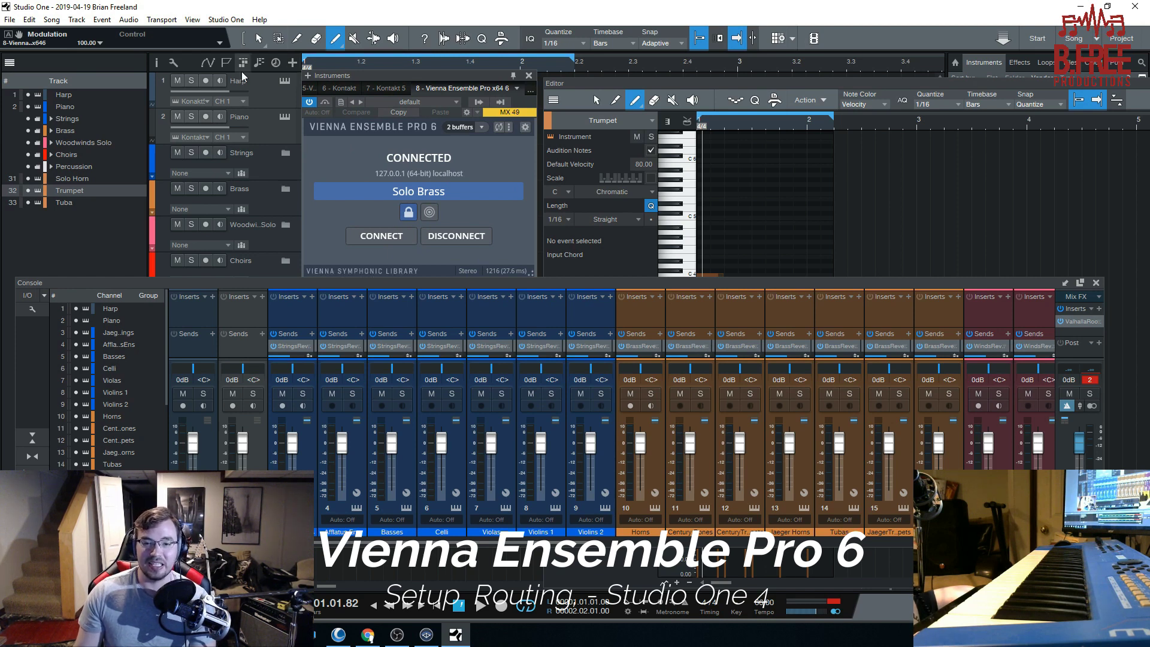
drag(358, 74, 356, 74)
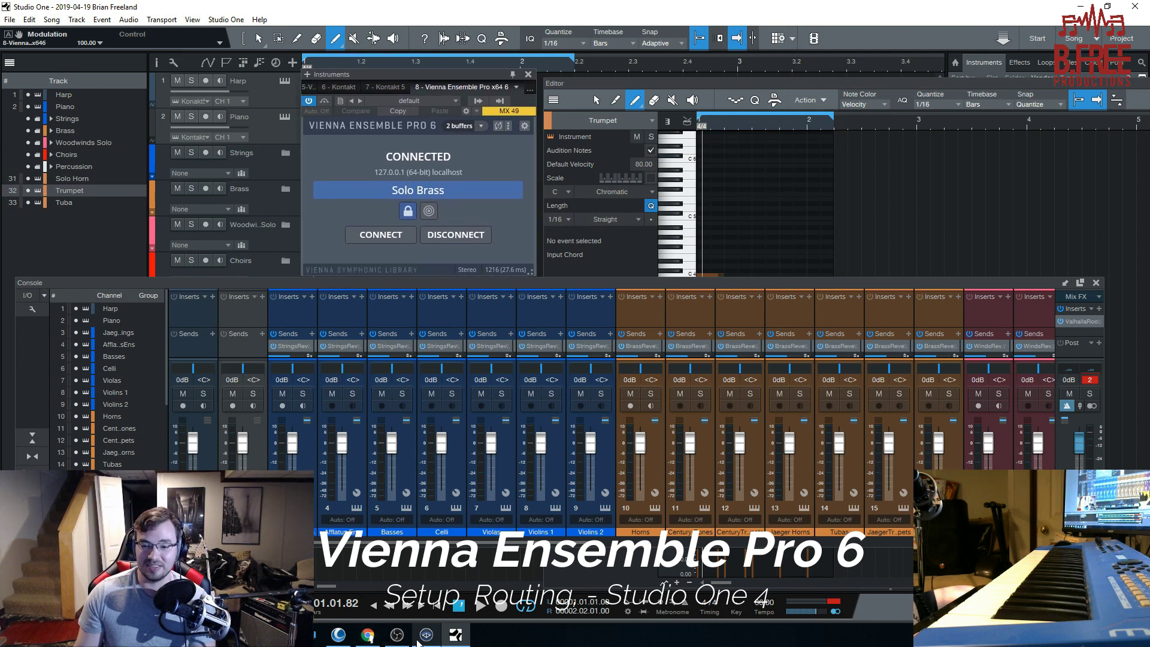